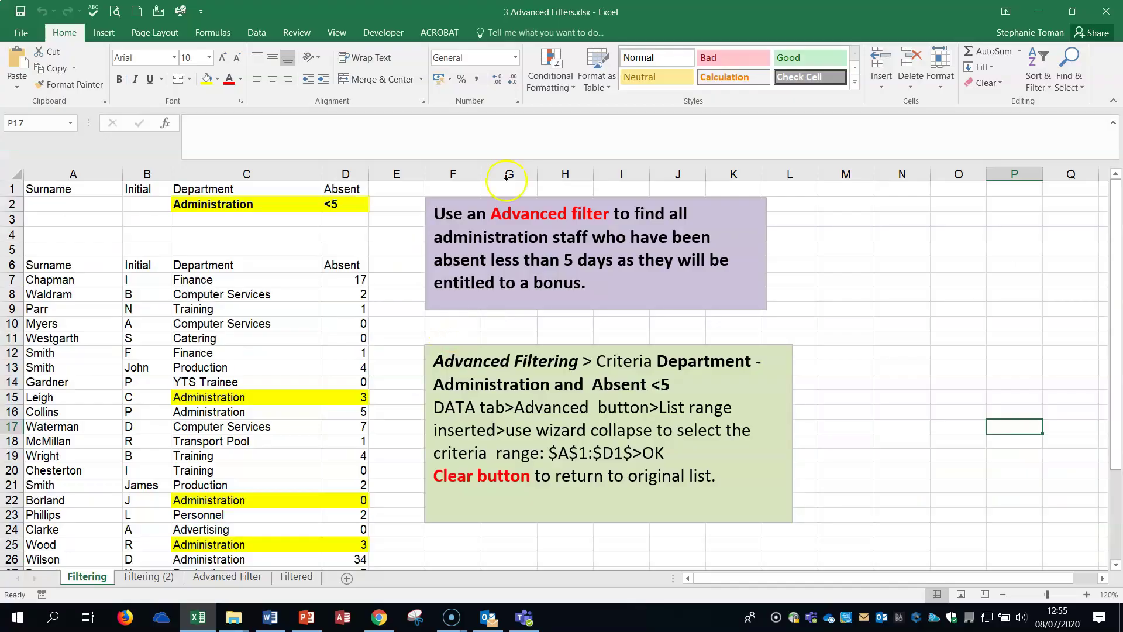
# On the Data tab, review the Administration and <5 criteria in C2:D2, then select a cell in the staff list
pyautogui.click(256, 33)
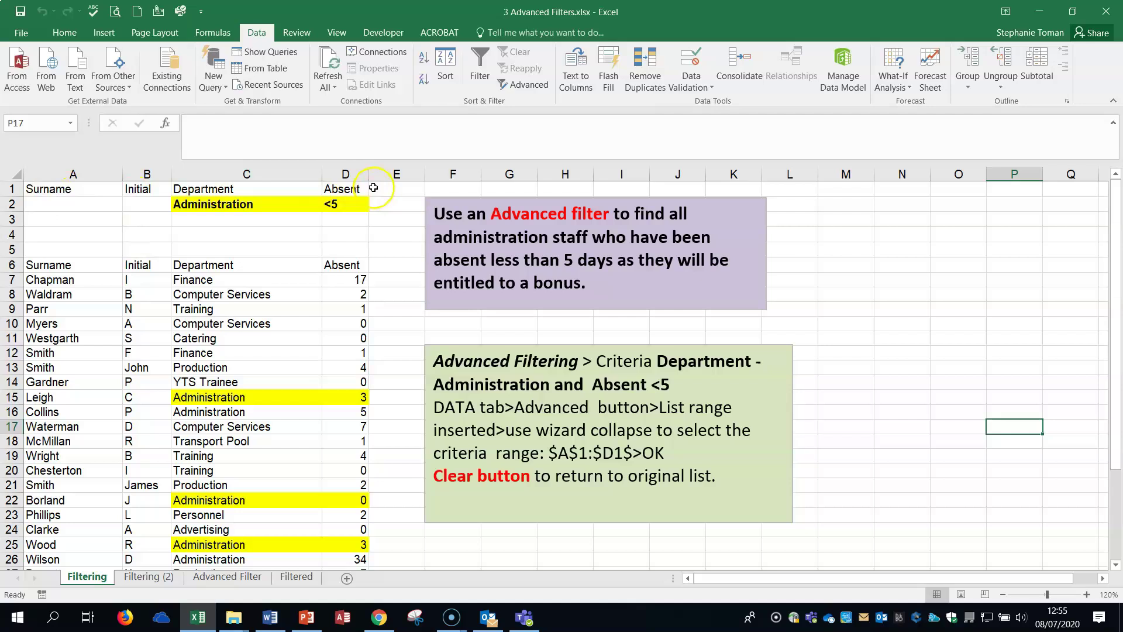
pyautogui.click(237, 204)
pyautogui.click(336, 203)
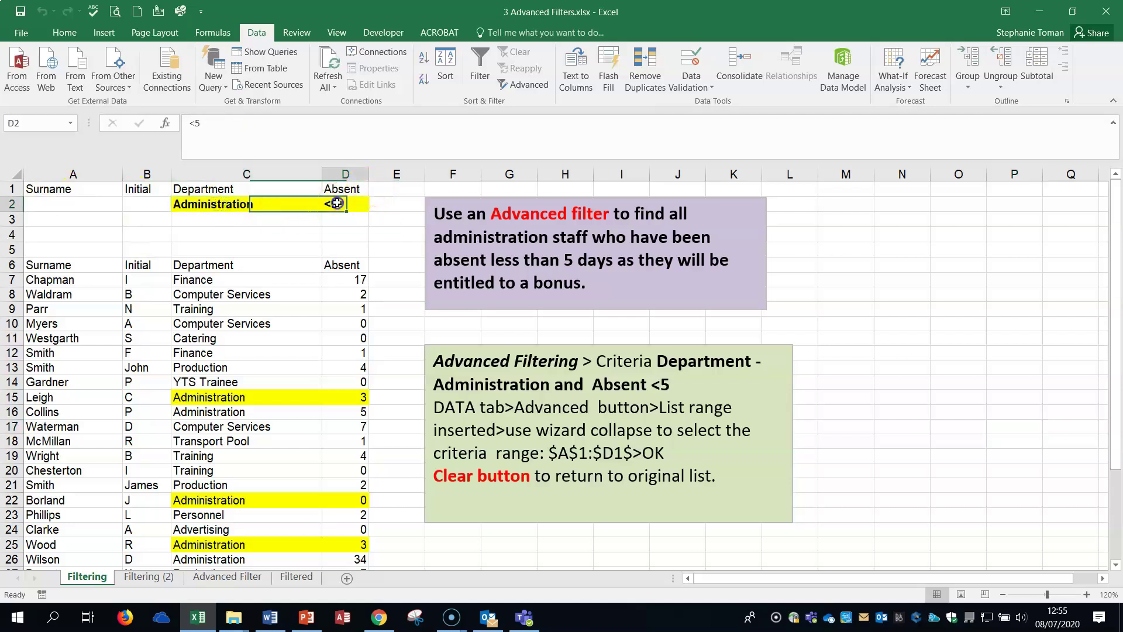
pyautogui.click(250, 205)
pyautogui.click(338, 202)
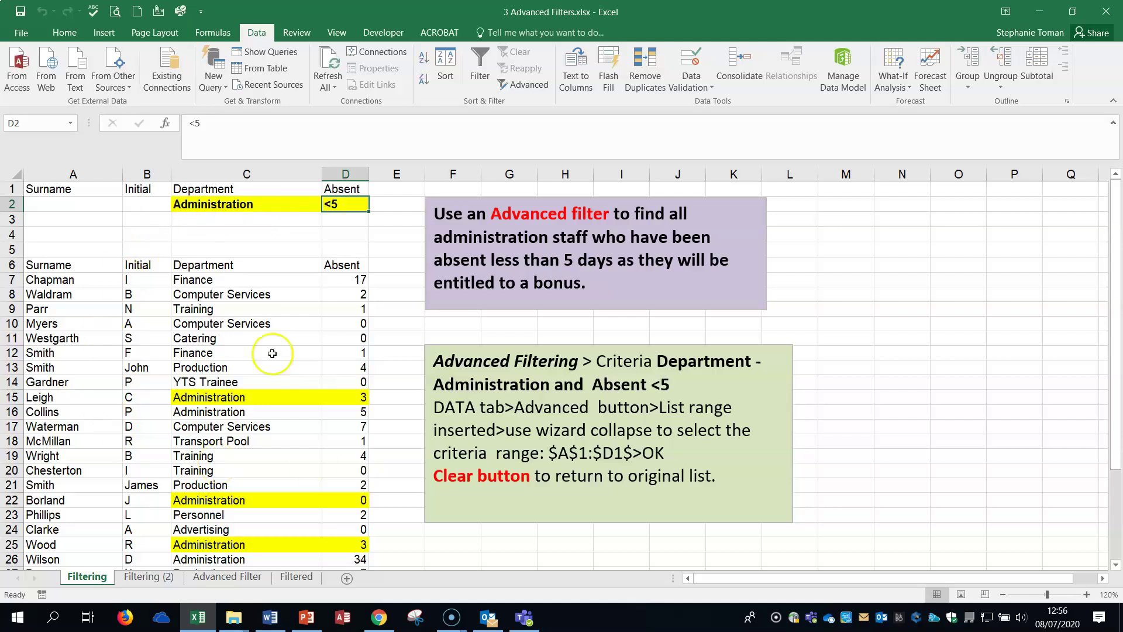
pyautogui.click(260, 203)
pyautogui.click(348, 201)
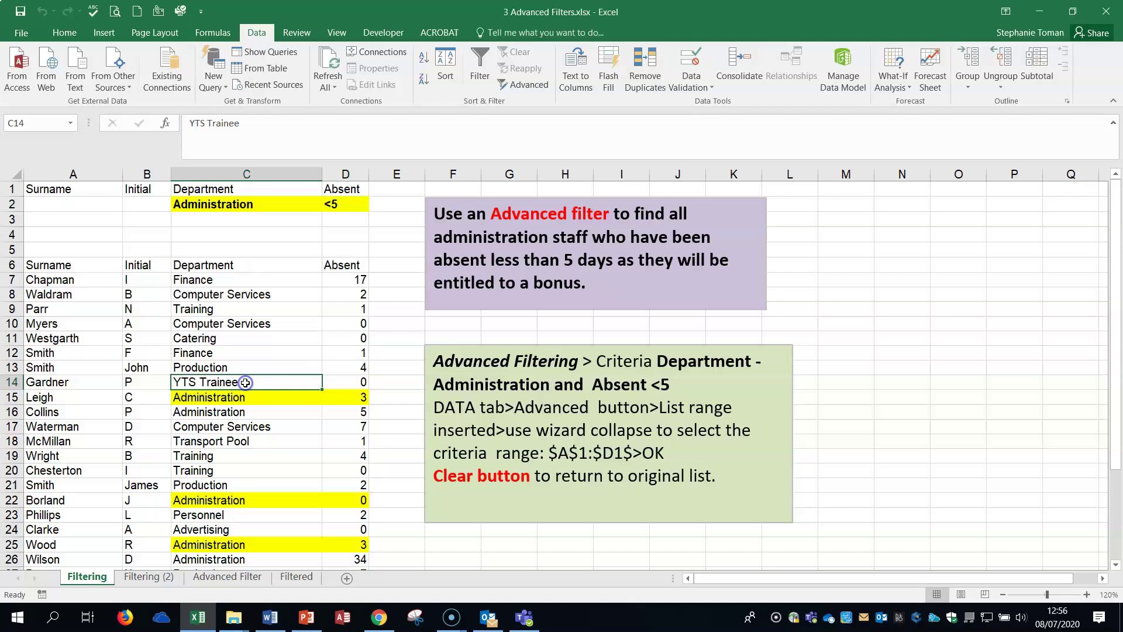
pyautogui.click(245, 383)
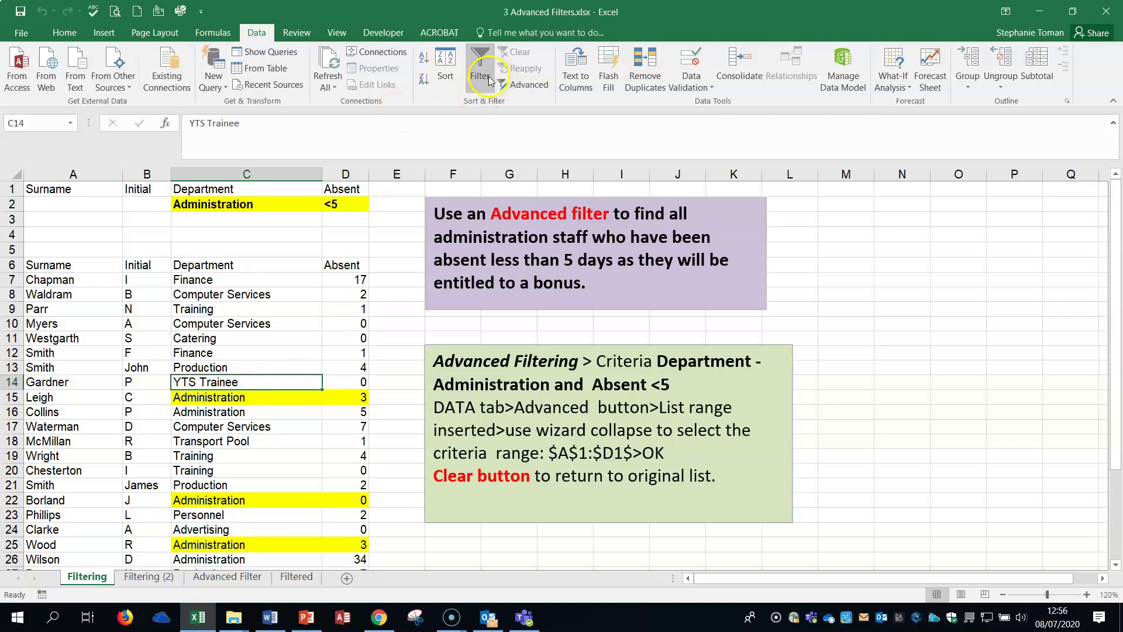
# Open Advanced Filter and set the list range to A6:D29
pyautogui.click(523, 83)
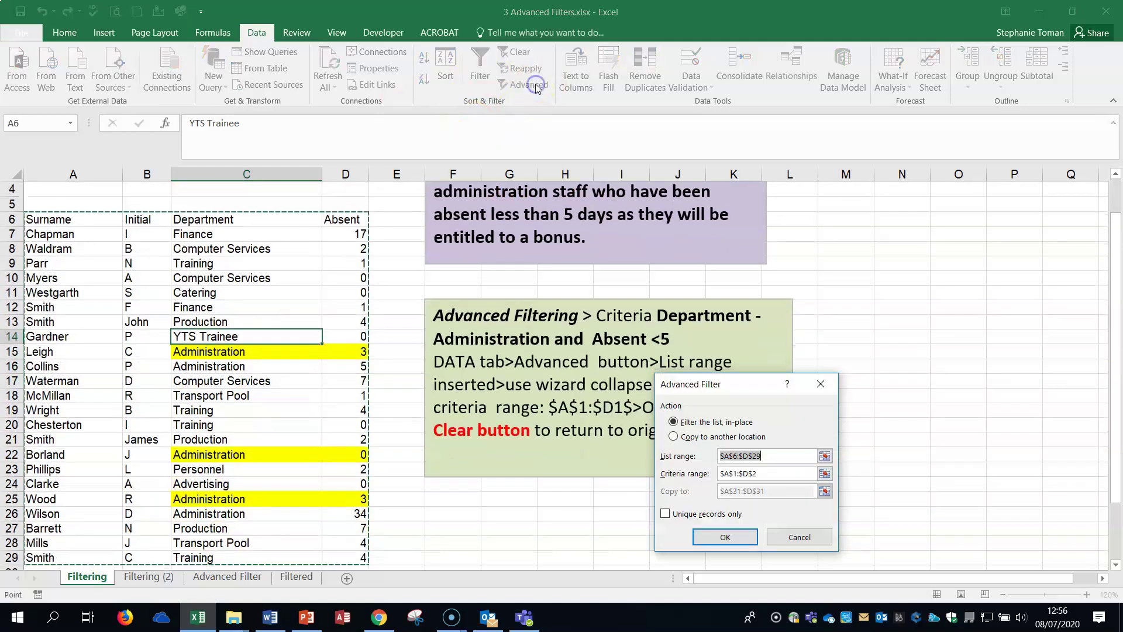
pyautogui.moveTo(760, 391); pyautogui.dragTo(614, 201)
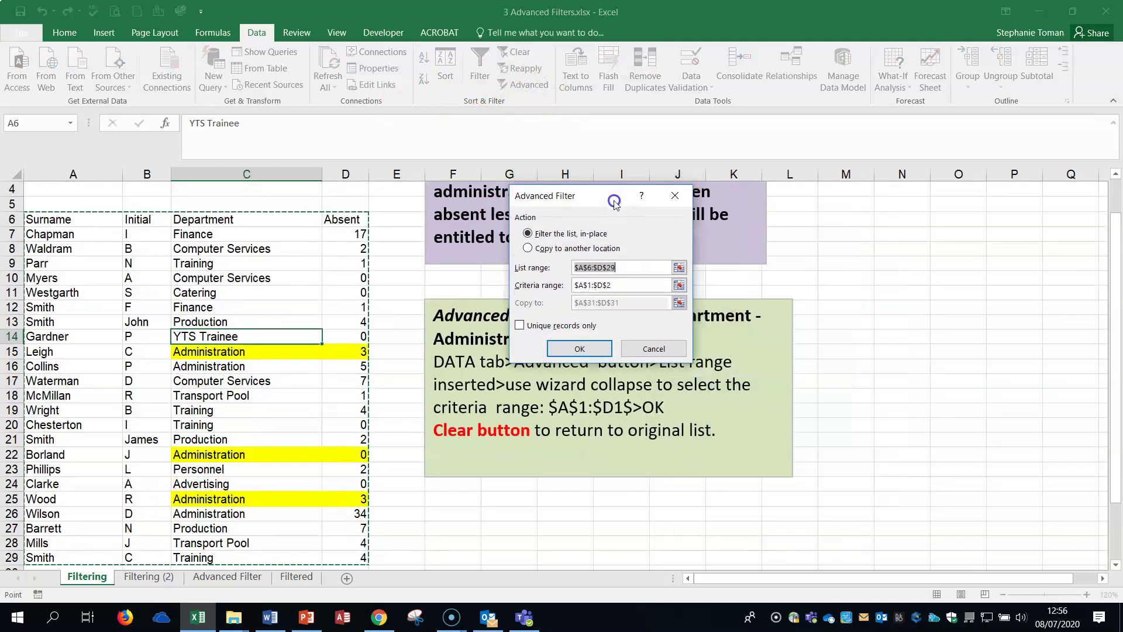
pyautogui.click(678, 268)
pyautogui.moveTo(36, 219); pyautogui.dragTo(362, 498)
pyautogui.moveTo(1116, 334); pyautogui.dragTo(1117, 206)
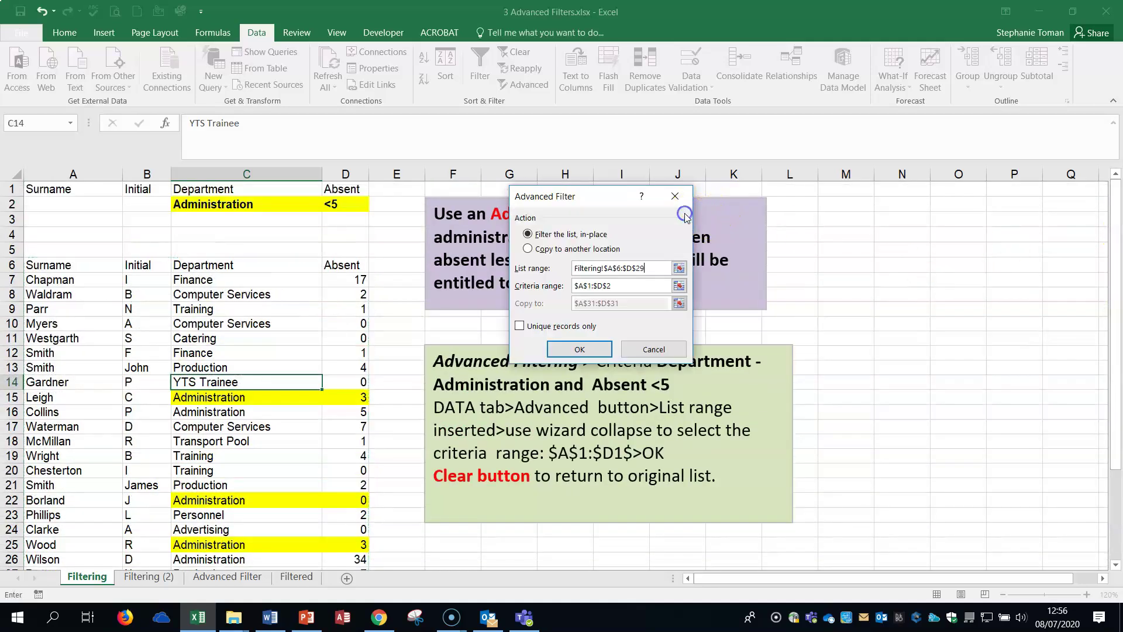
pyautogui.click(683, 215)
# Set the criteria range to A1:D2 and apply the filter, leaving Leigh, Borland and Wood
pyautogui.click(679, 286)
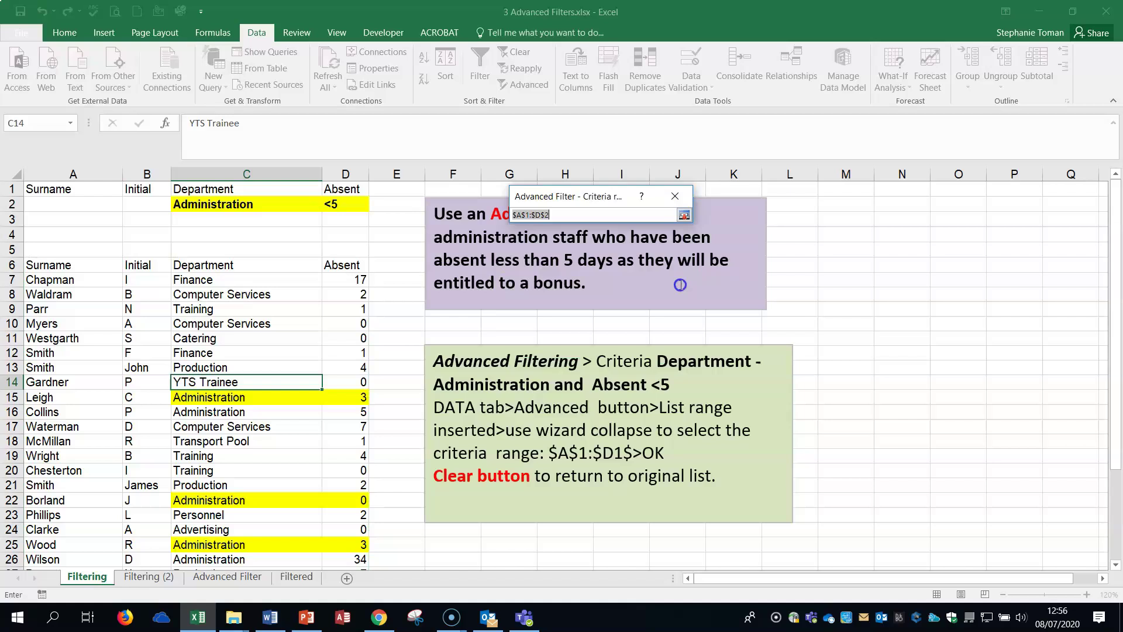
pyautogui.click(37, 188)
pyautogui.moveTo(37, 189); pyautogui.dragTo(344, 209)
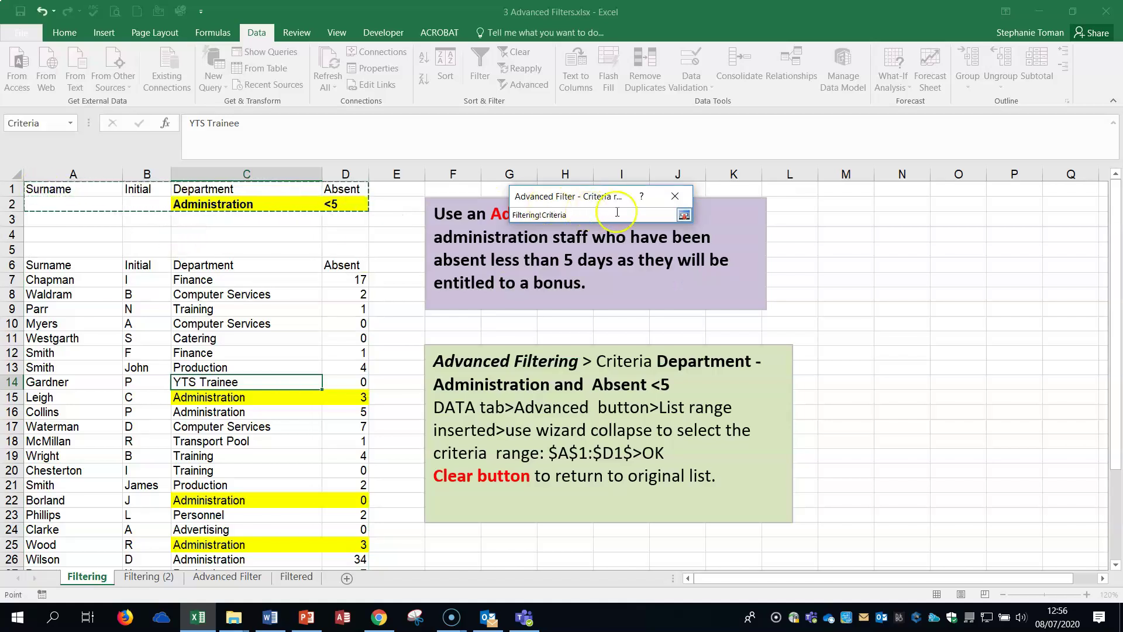
pyautogui.click(684, 215)
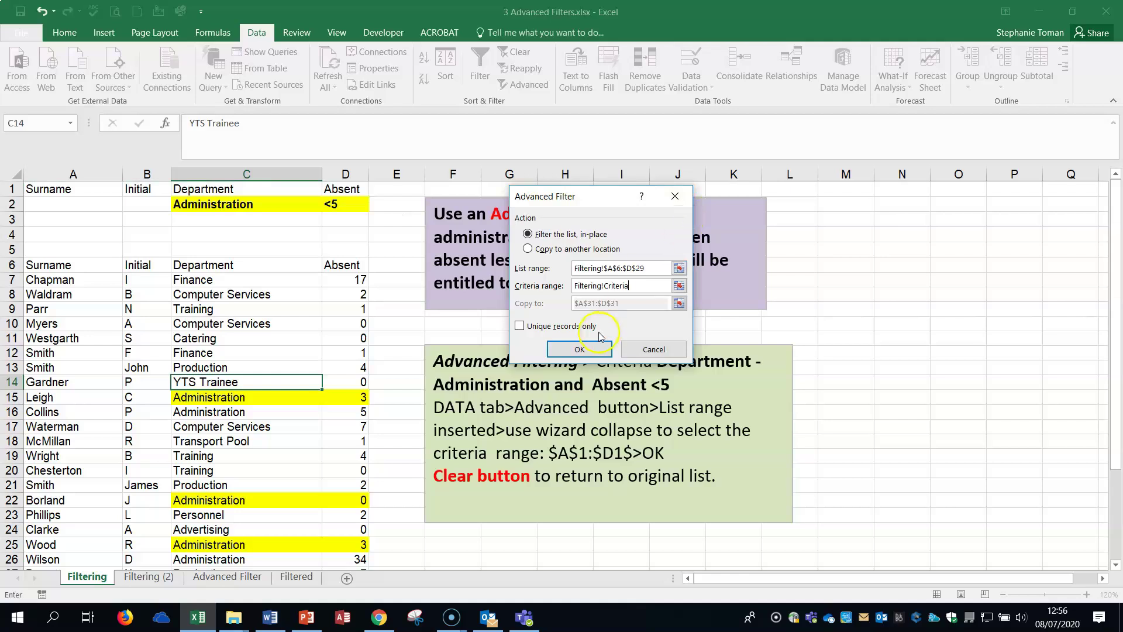
pyautogui.click(582, 349)
pyautogui.click(223, 355)
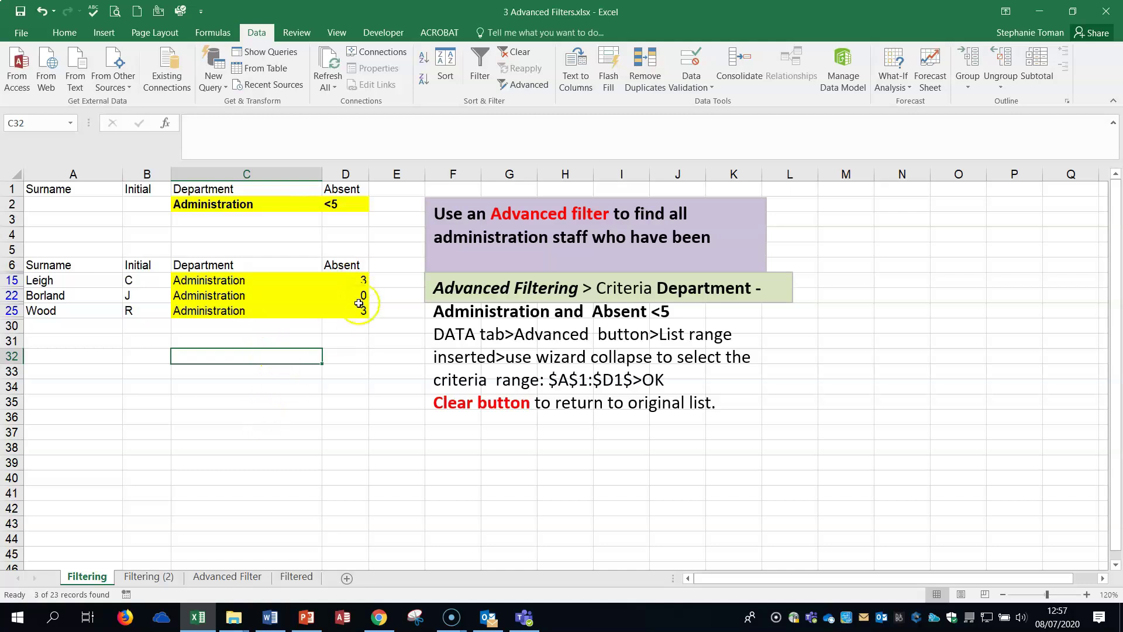
# Clear the filter and switch to the Filtering (2) sheet, reviewing its A1:D2 criteria range
pyautogui.click(521, 53)
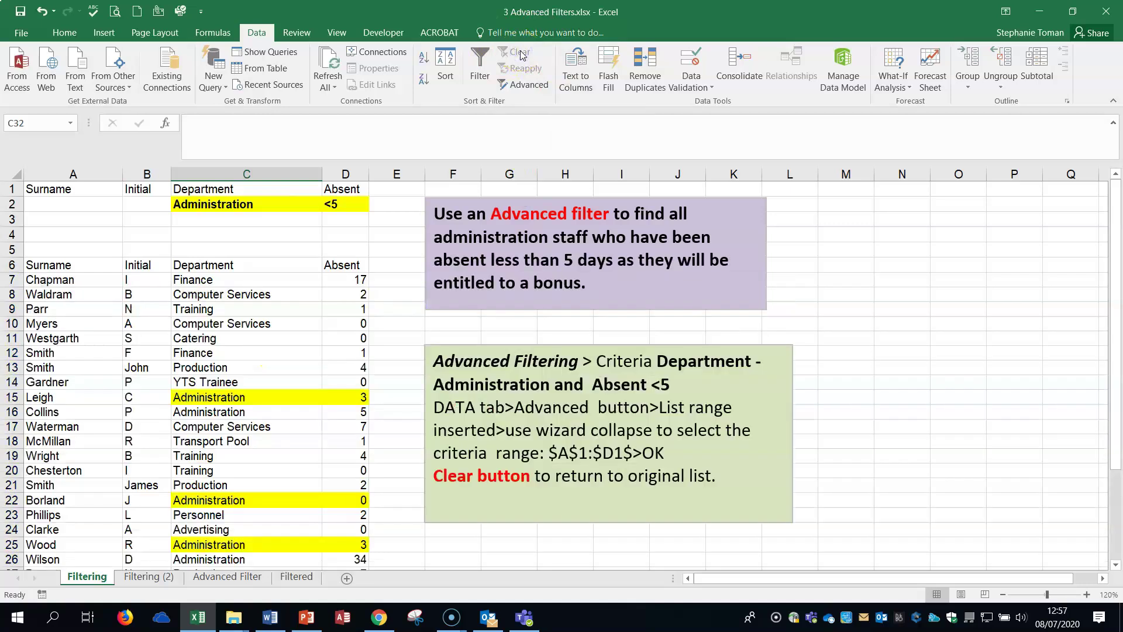
pyautogui.click(153, 578)
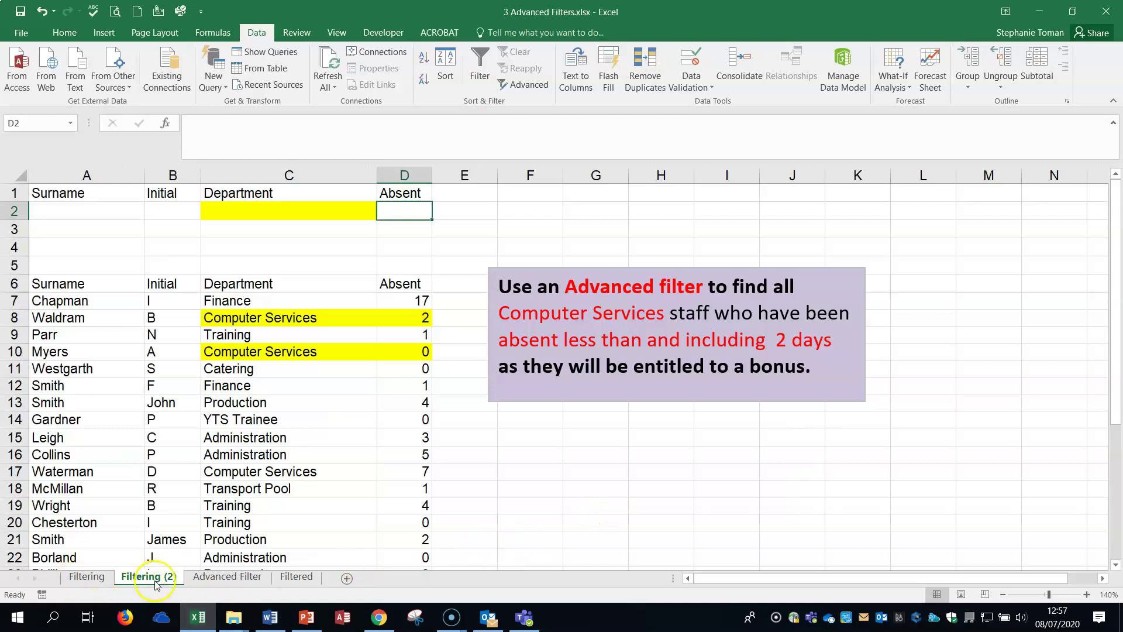
pyautogui.click(558, 536)
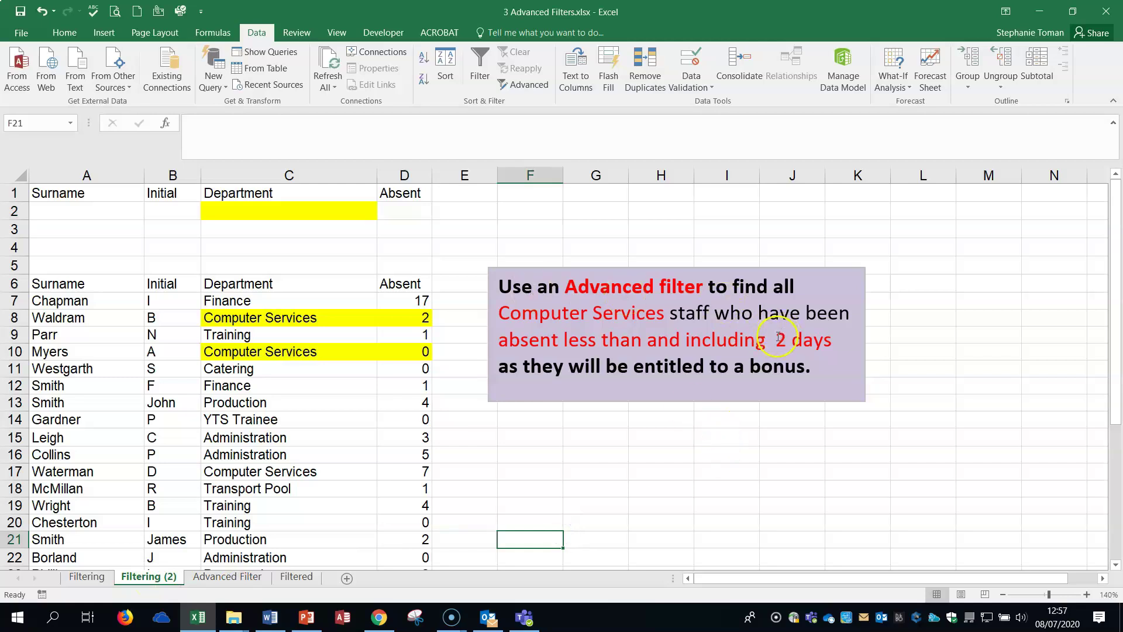
pyautogui.click(80, 197)
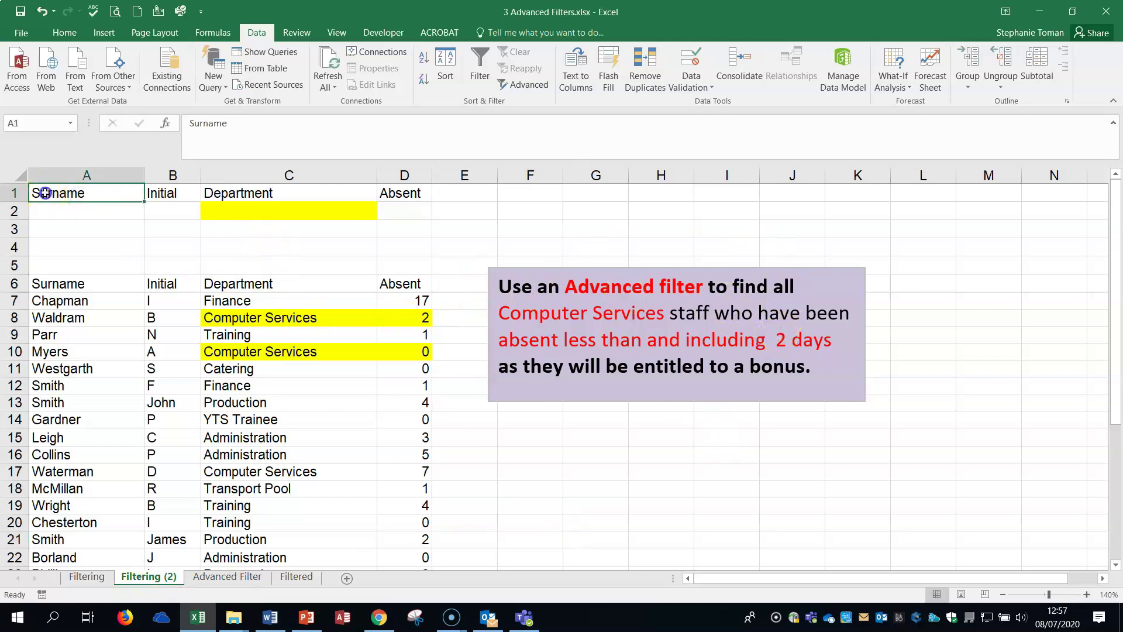
pyautogui.moveTo(35, 193); pyautogui.dragTo(420, 218)
pyautogui.click(506, 210)
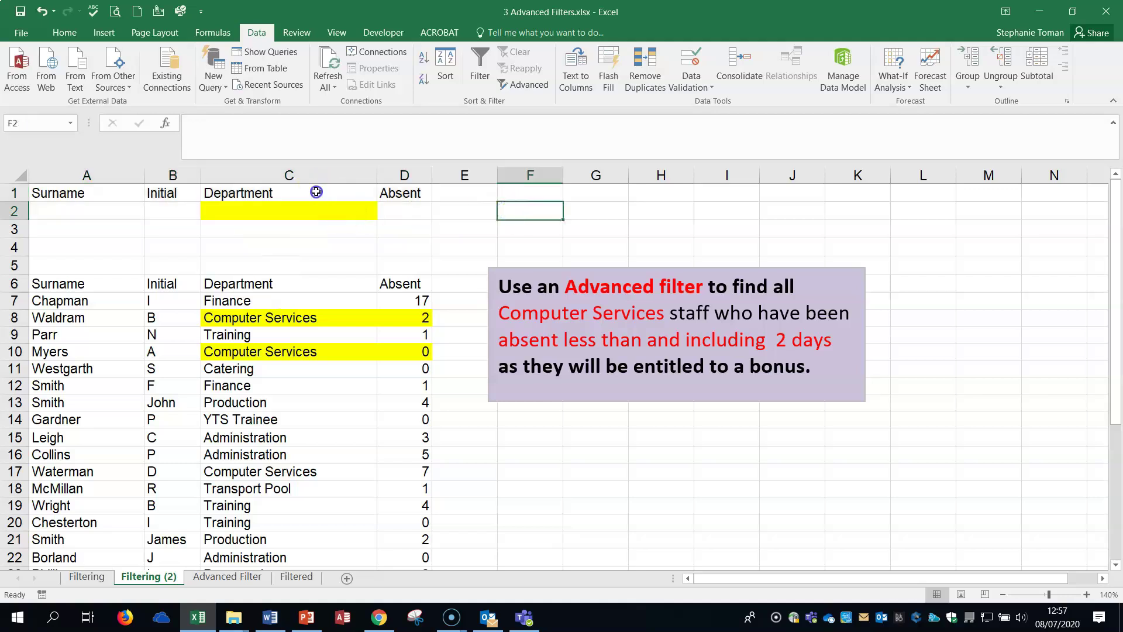
# Copy Computer Services from C8 into criteria cell C2 and enter <=2 in D2
pyautogui.click(315, 193)
pyautogui.click(305, 321)
pyautogui.rightClick(305, 321)
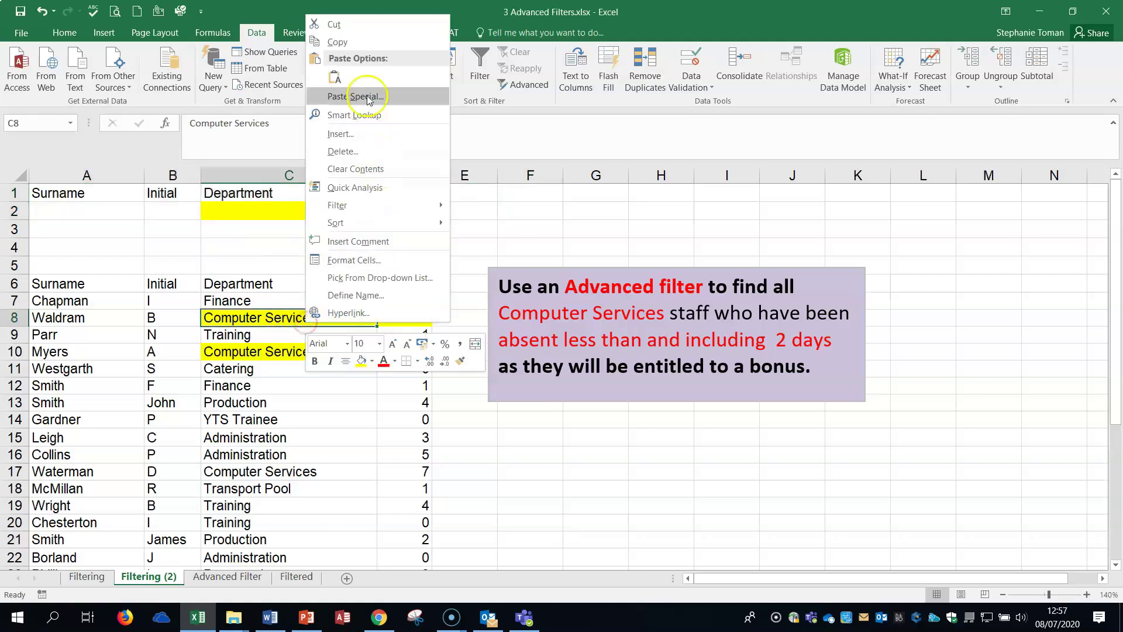
pyautogui.click(338, 42)
pyautogui.rightClick(268, 208)
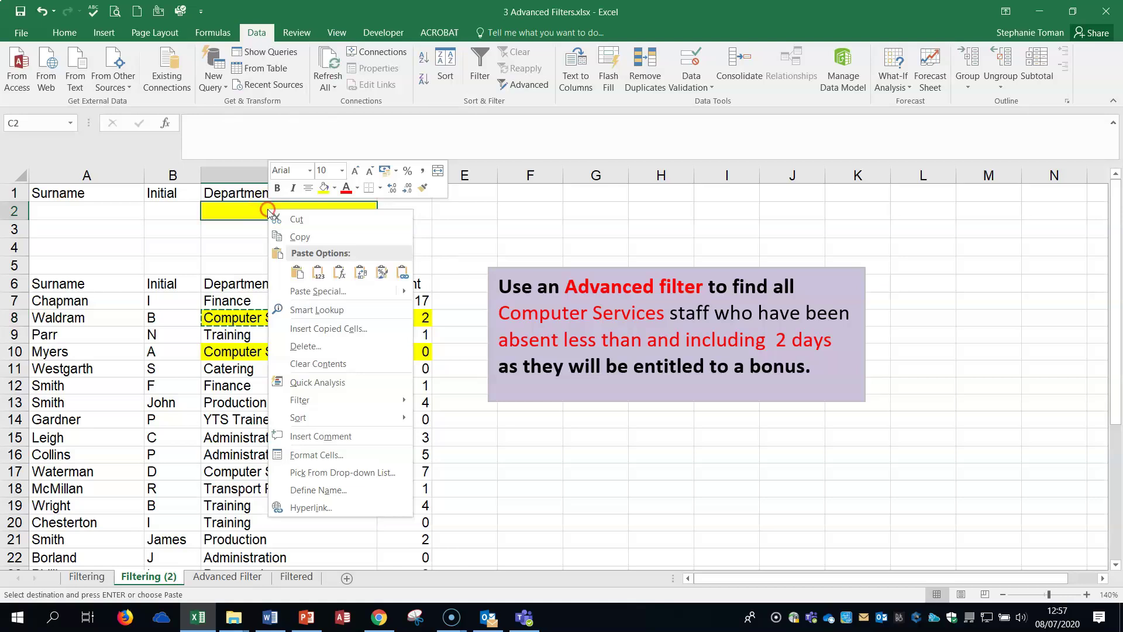
pyautogui.click(297, 272)
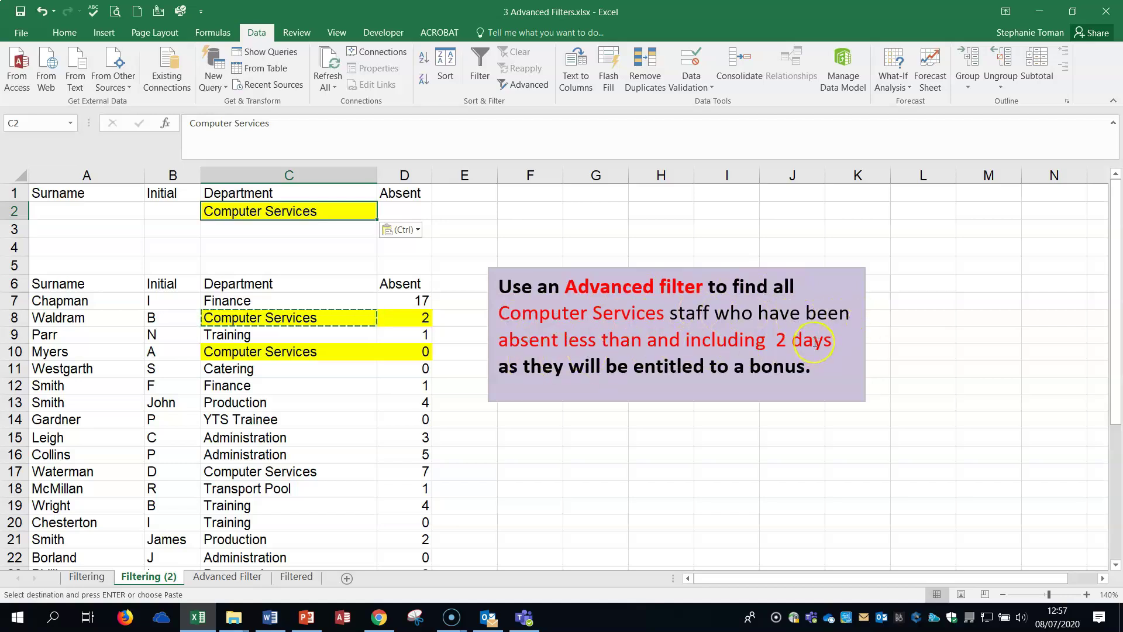
pyautogui.click(411, 209)
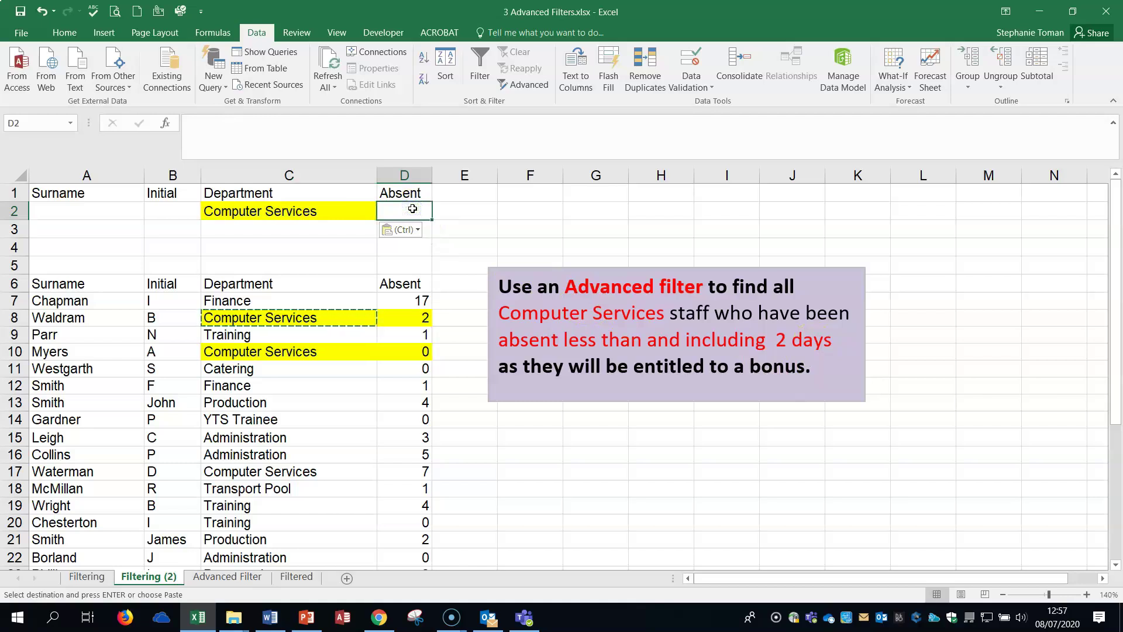
pyautogui.write('<')
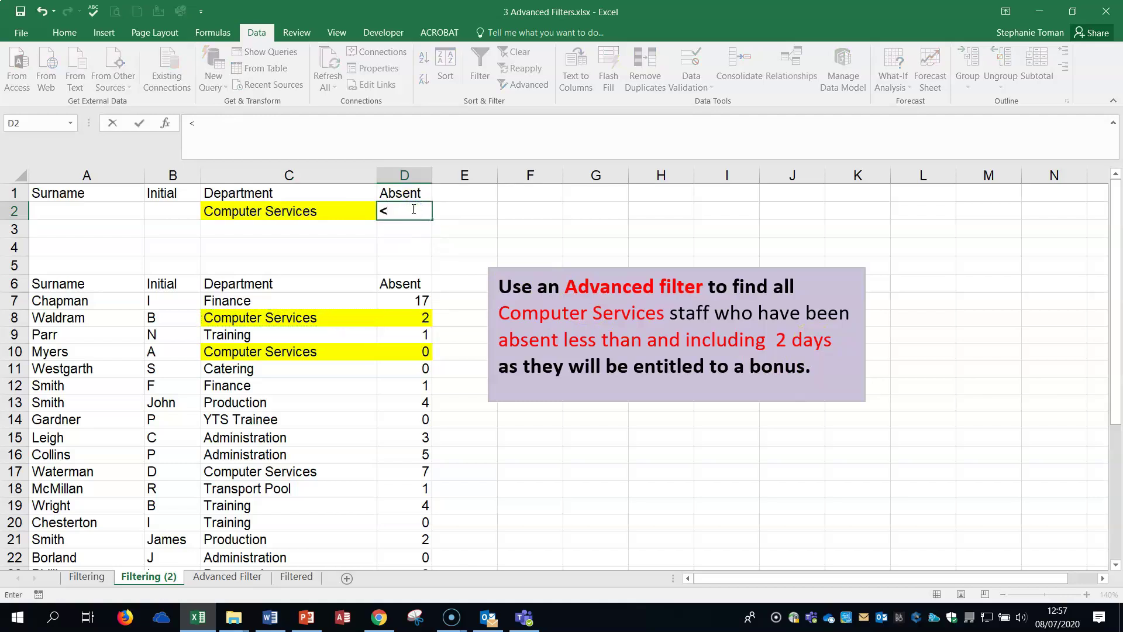
pyautogui.write('=2')
# Apply an advanced filter with criteria range A1:D2 for Computer Services staff absent <=2 days
pyautogui.click(373, 368)
pyautogui.click(524, 84)
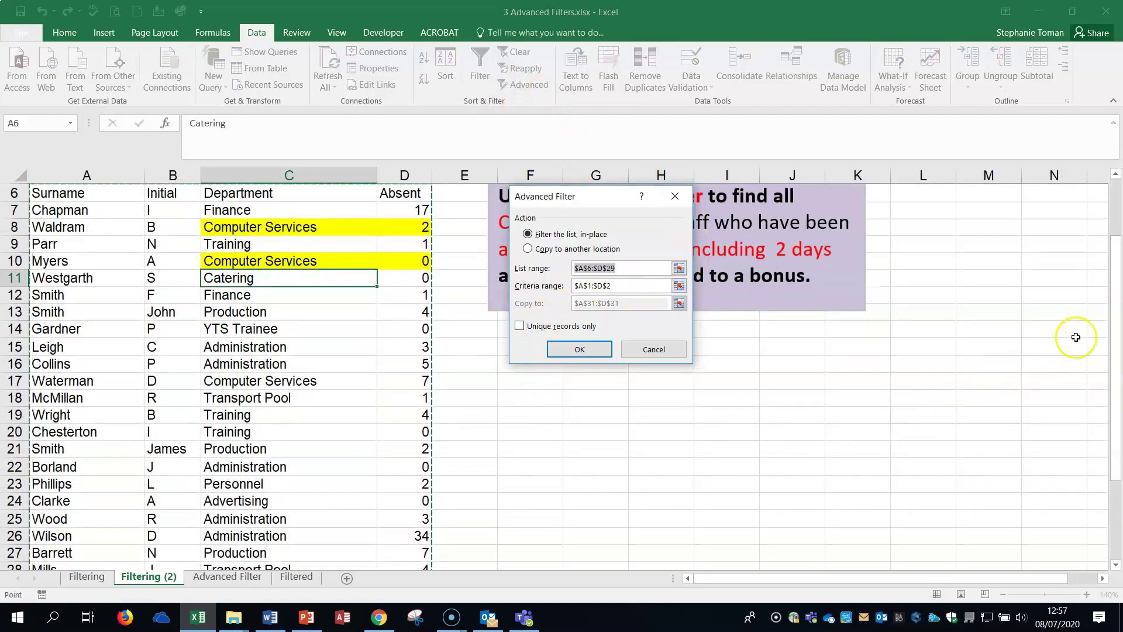
pyautogui.moveTo(1115, 330); pyautogui.dragTo(1117, 438)
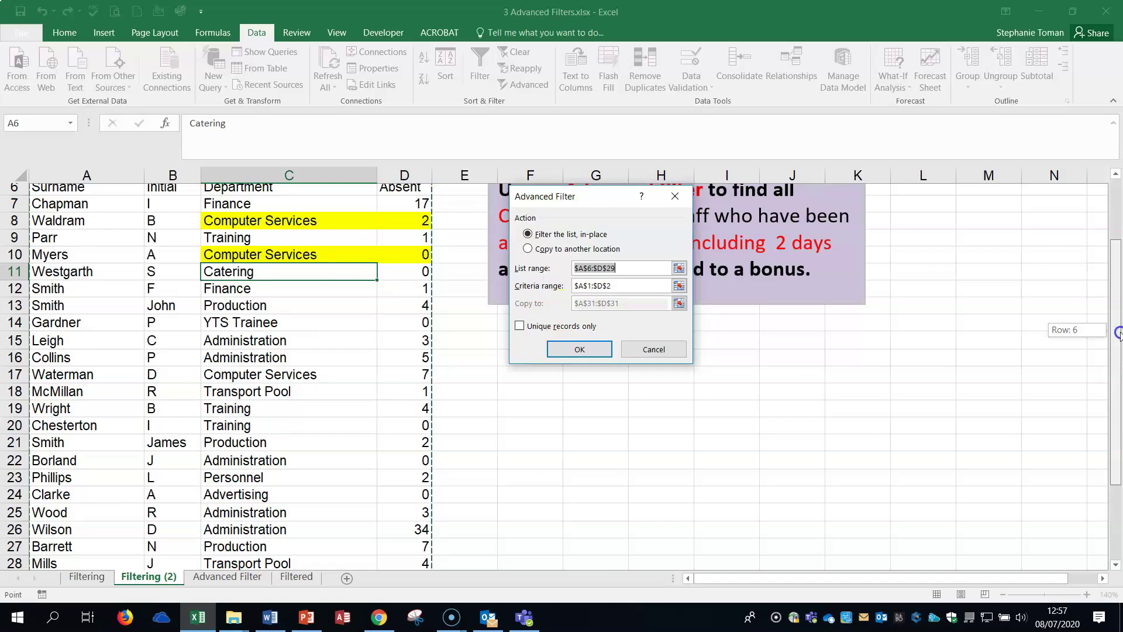
pyautogui.moveTo(1118, 333); pyautogui.dragTo(1117, 275)
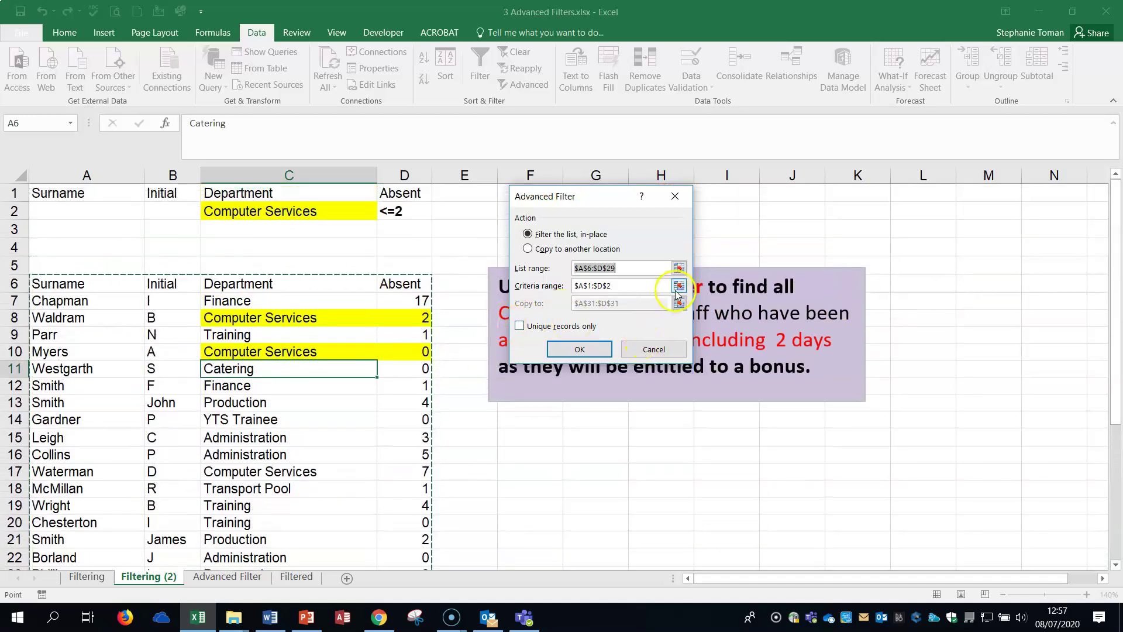
pyautogui.click(679, 286)
pyautogui.click(46, 196)
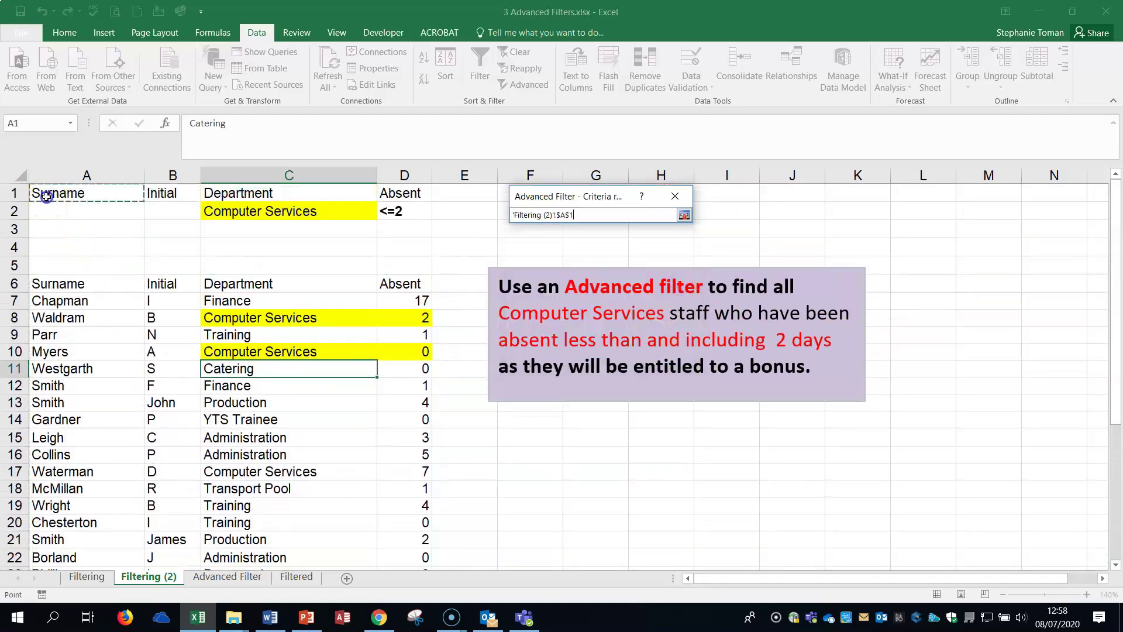
pyautogui.moveTo(404, 207); pyautogui.dragTo(403, 207)
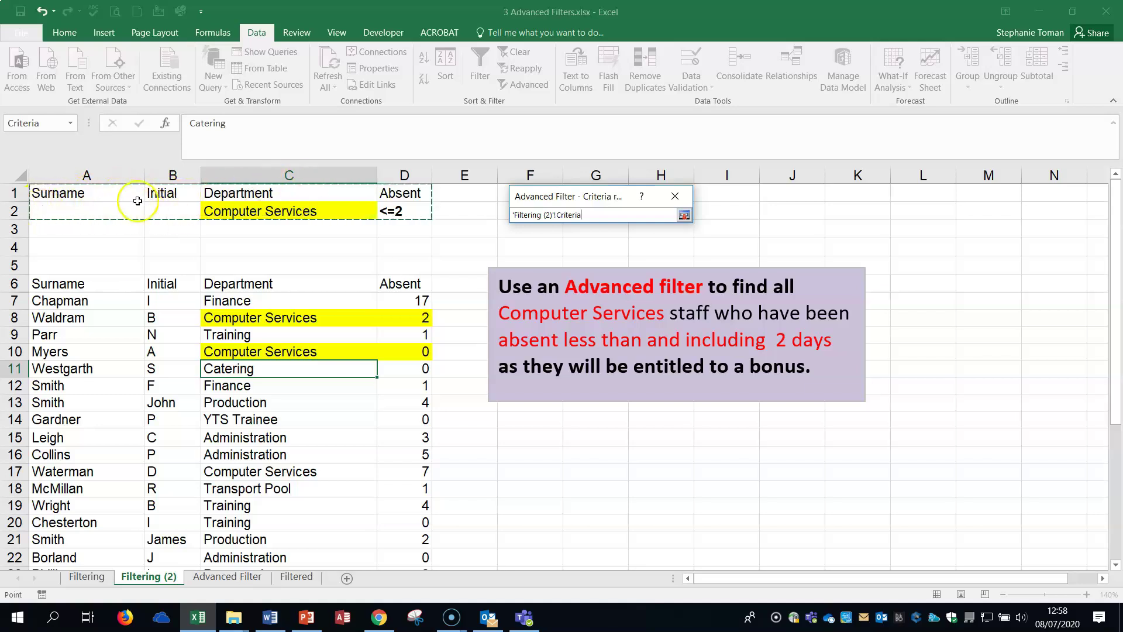
pyautogui.click(683, 215)
pyautogui.click(577, 348)
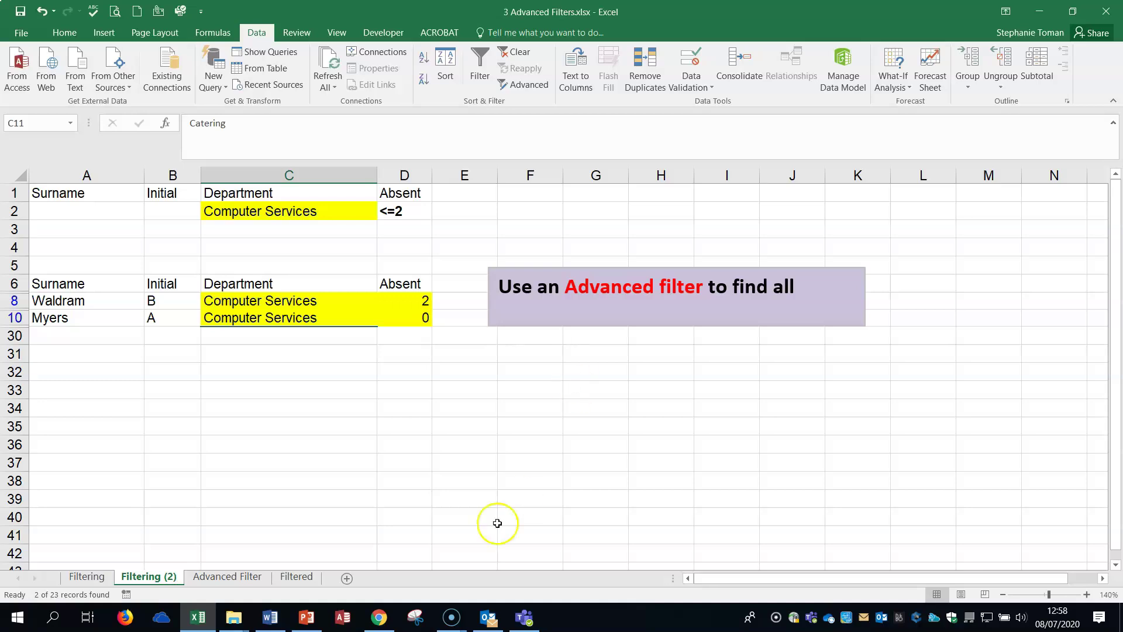
# Browse the Advanced Filter and Filtered sheets, then clear the Filtering (2) filter and close the workbook
pyautogui.click(223, 578)
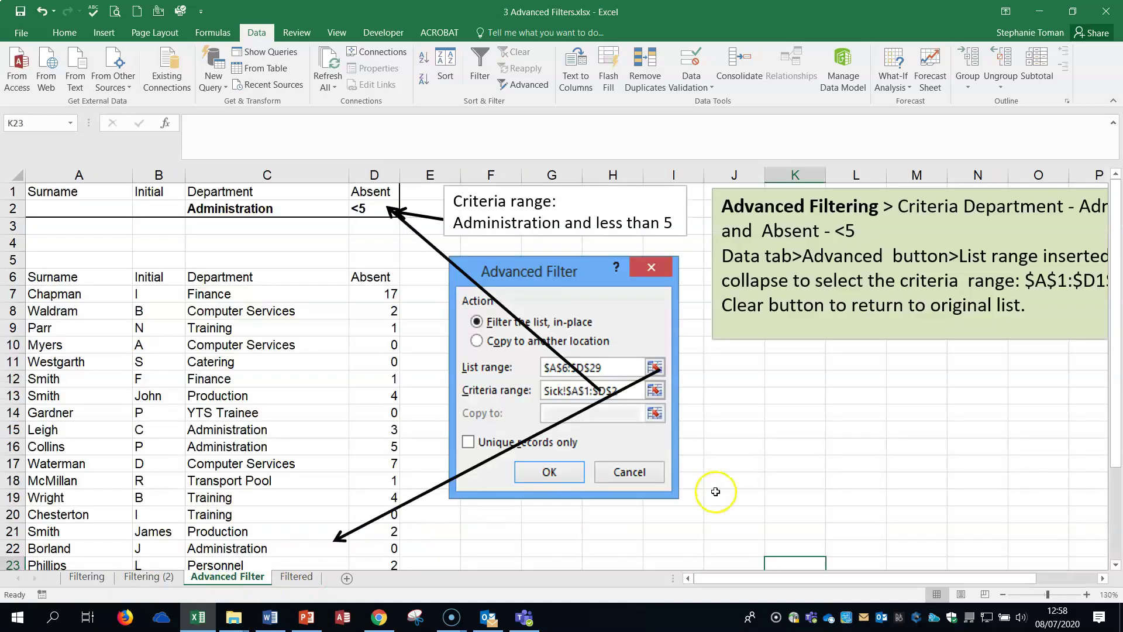
pyautogui.click(301, 578)
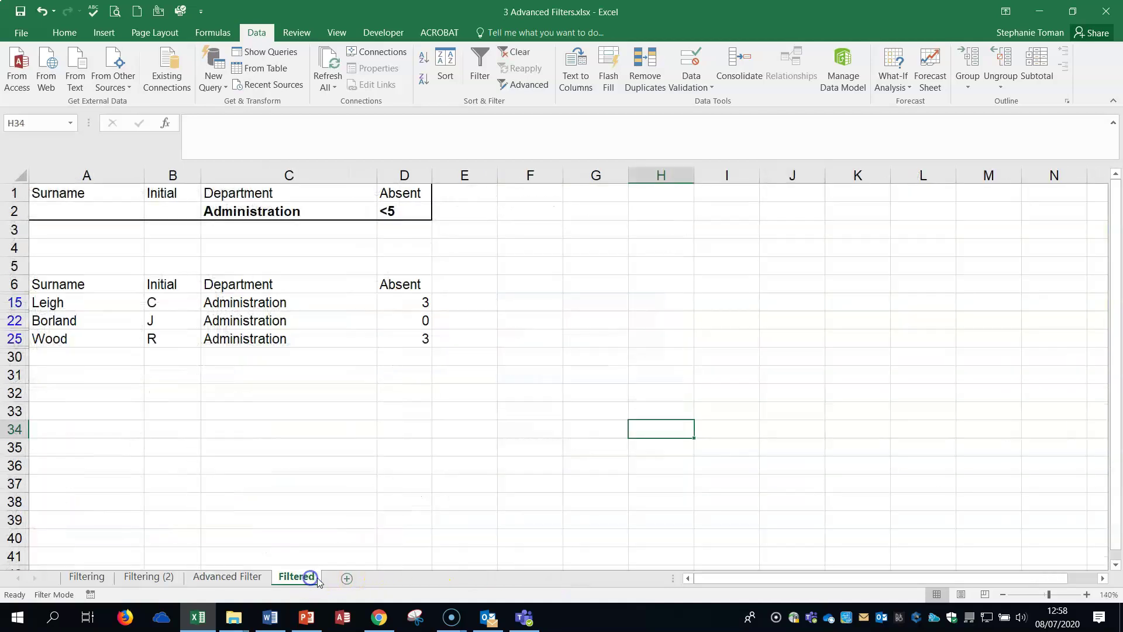
pyautogui.click(534, 450)
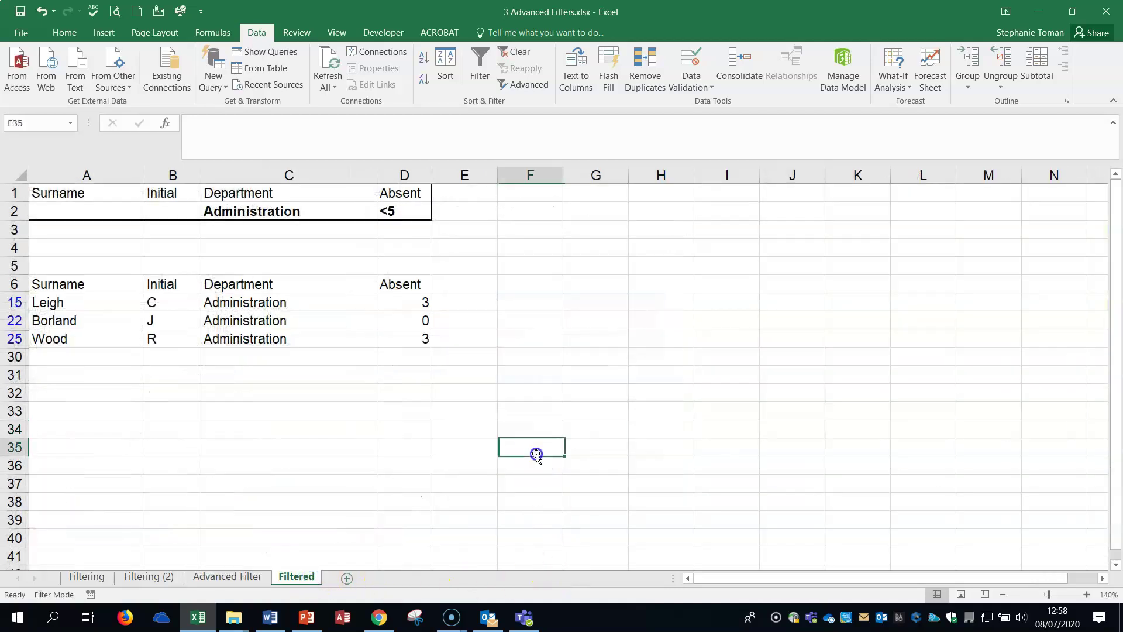
pyautogui.click(151, 576)
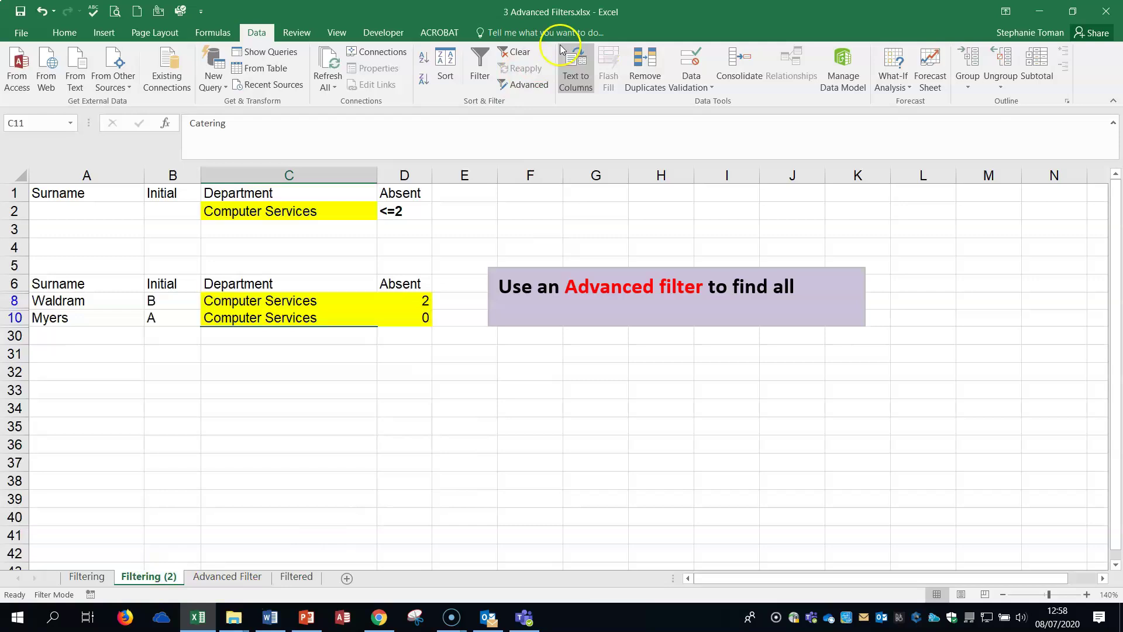
pyautogui.click(516, 53)
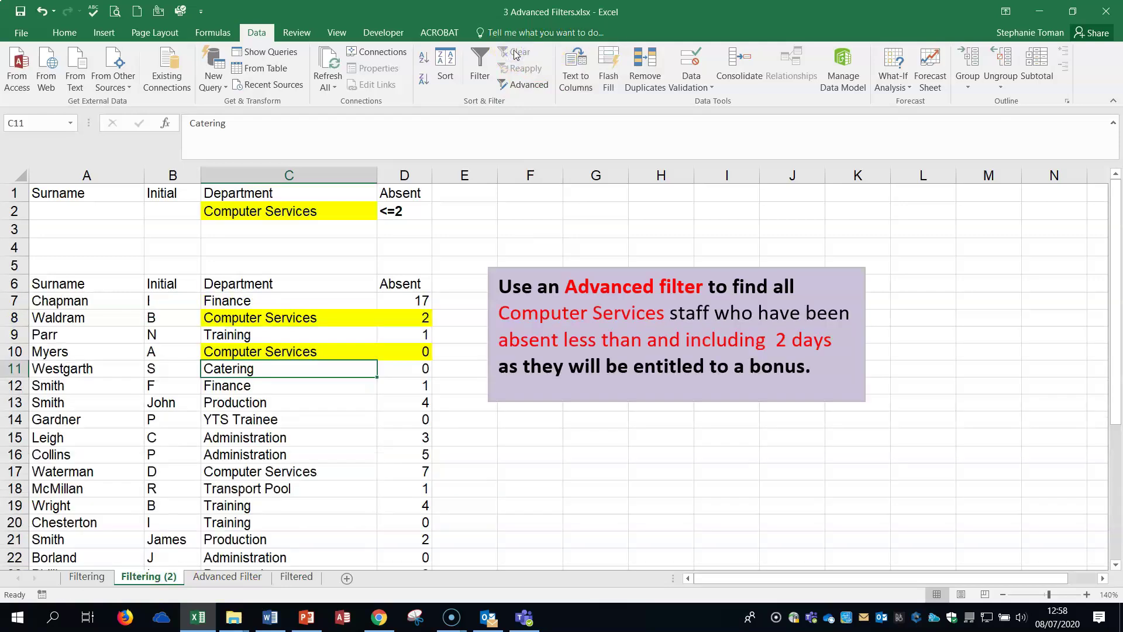
pyautogui.click(1099, 15)
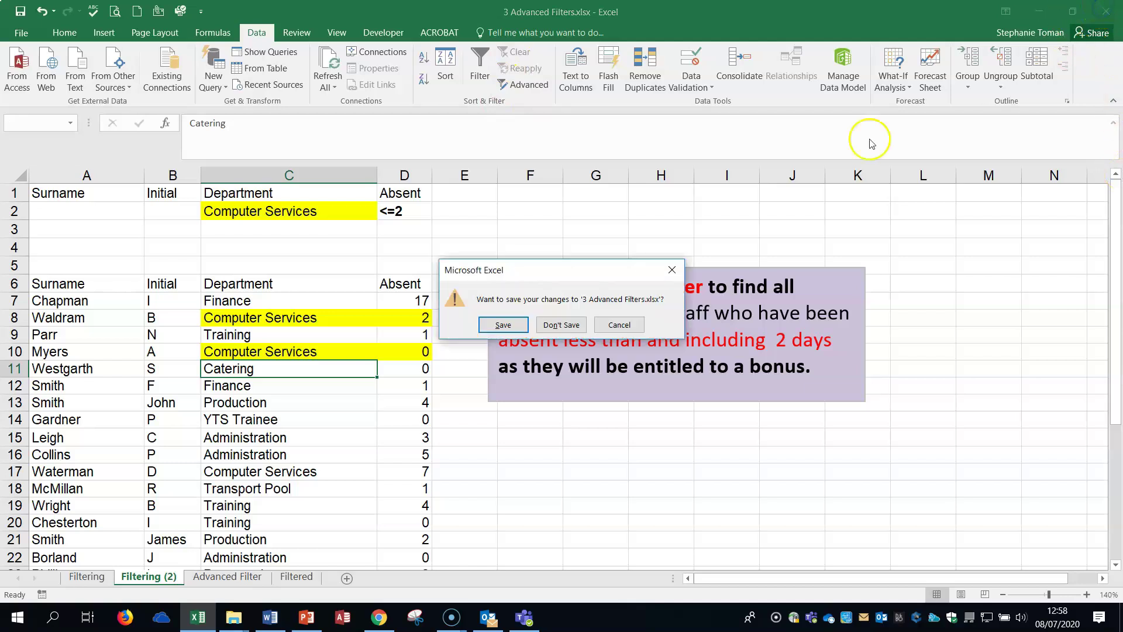
# Discard the changes and open 4 More Advanced Filtering.xlsx from the 11_12 Sorting_Lists folder
pyautogui.click(579, 322)
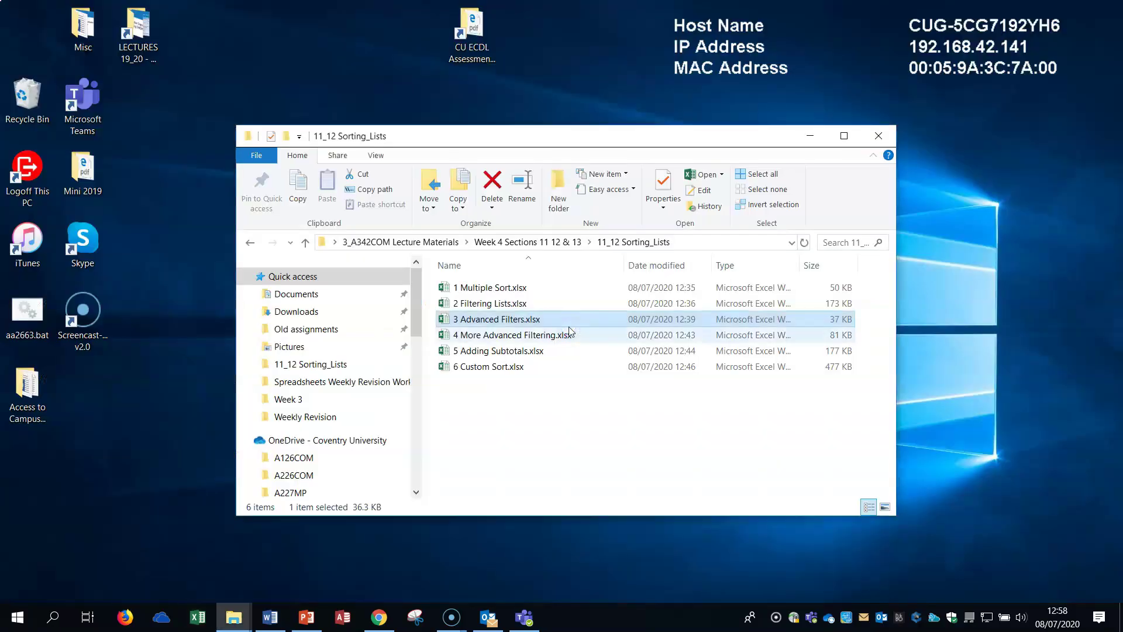
pyautogui.doubleClick(506, 336)
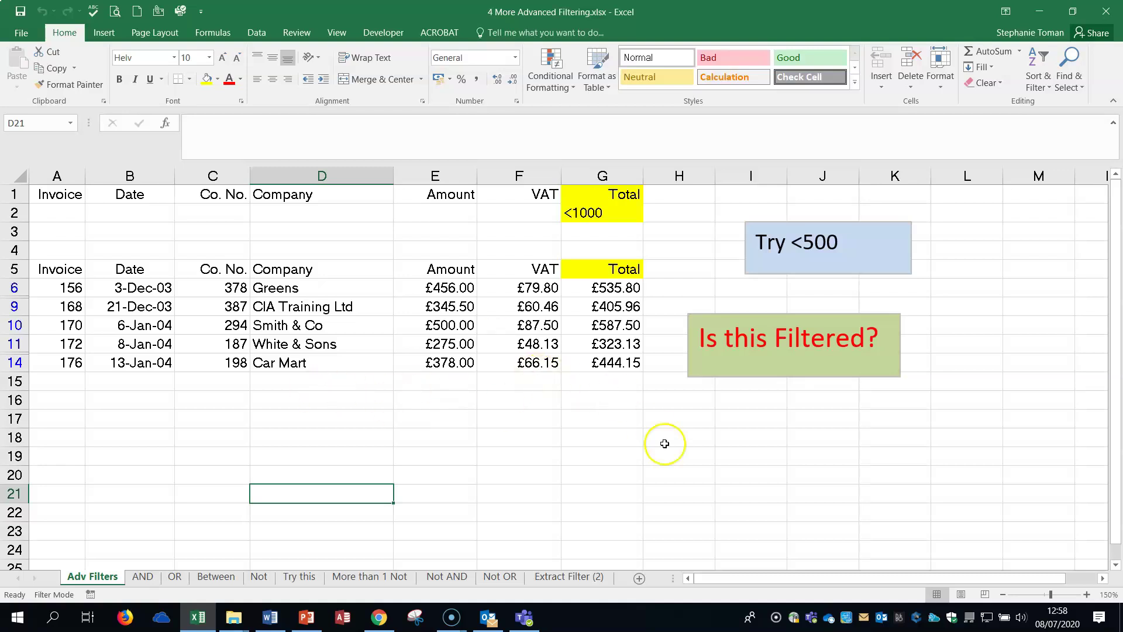
# Clear the existing Total <1000 filter on the Adv Filters sheet
pyautogui.click(692, 471)
pyautogui.click(604, 216)
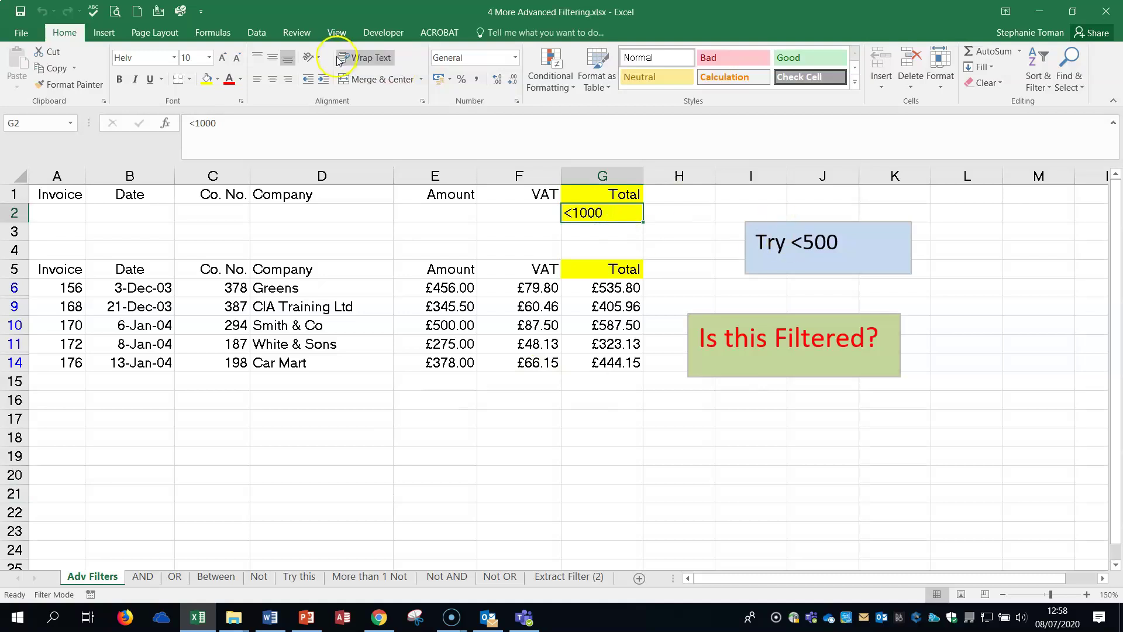
pyautogui.click(256, 33)
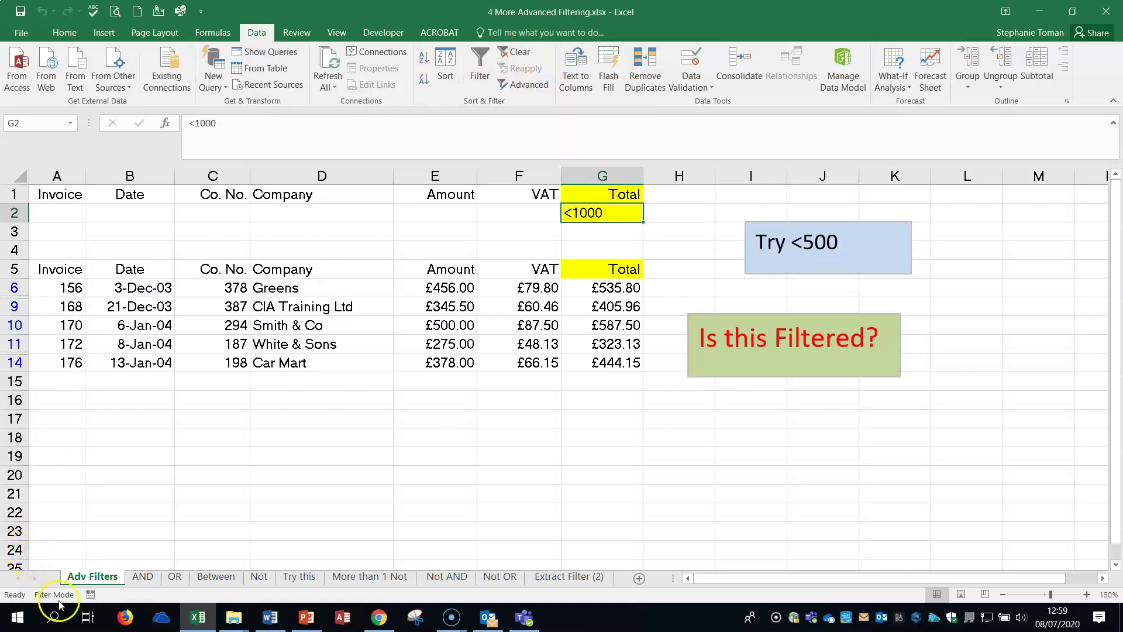
pyautogui.moveTo(50, 599)
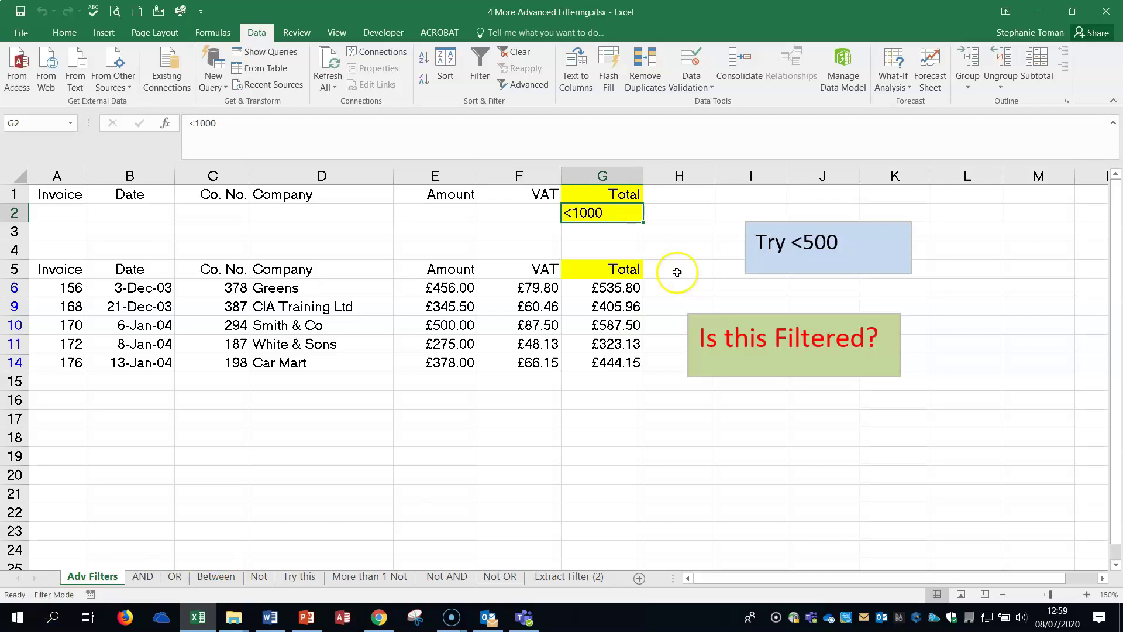
pyautogui.click(520, 56)
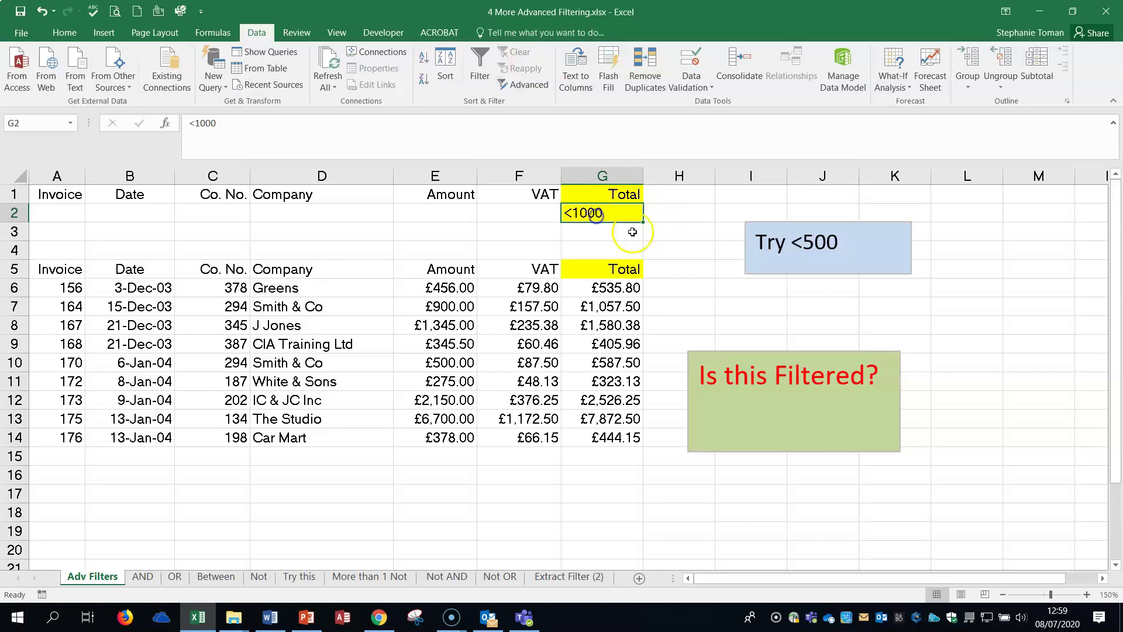
# Change the Total criterion in G2 to <500 and check the Total values in column G
pyautogui.moveTo(198, 124); pyautogui.dragTo(218, 124)
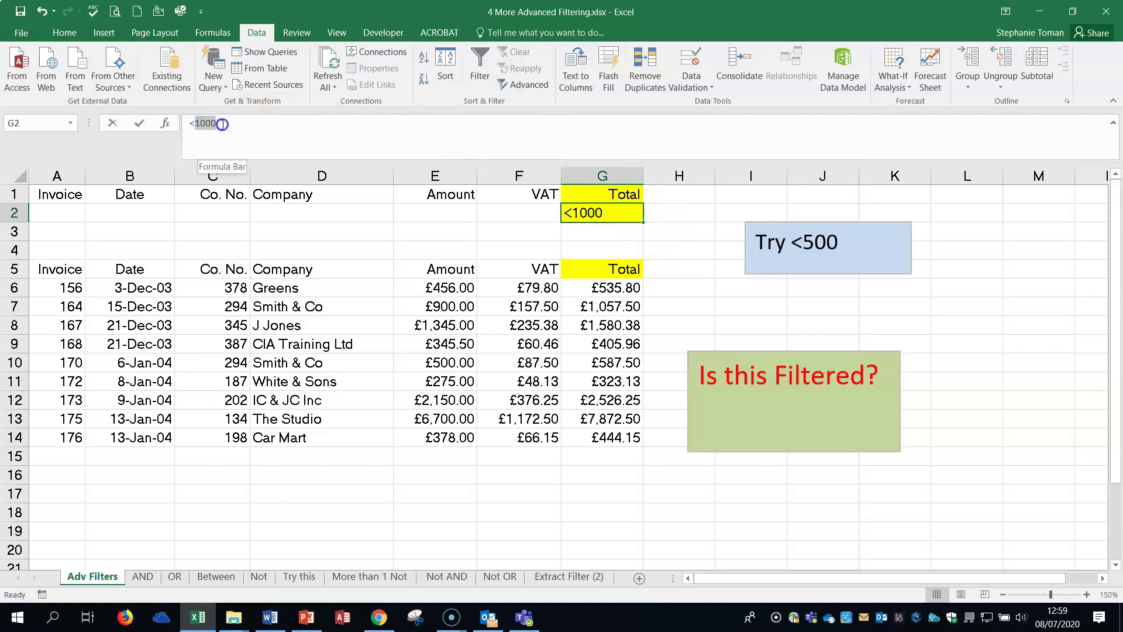
pyautogui.write('<')
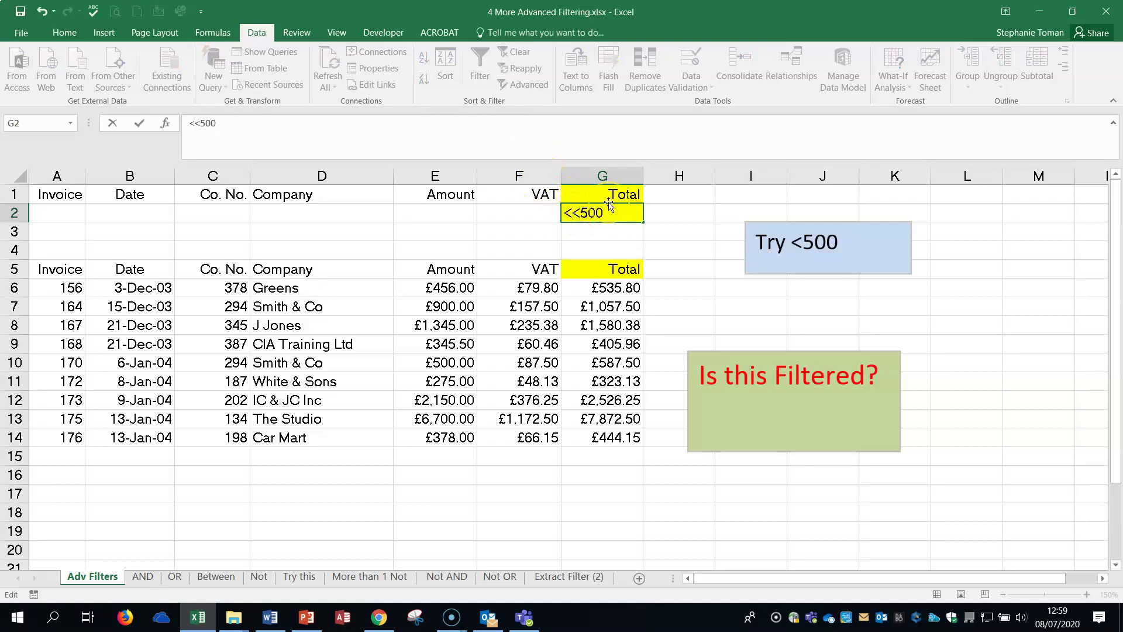
pyautogui.click(666, 247)
pyautogui.click(600, 213)
pyautogui.click(608, 287)
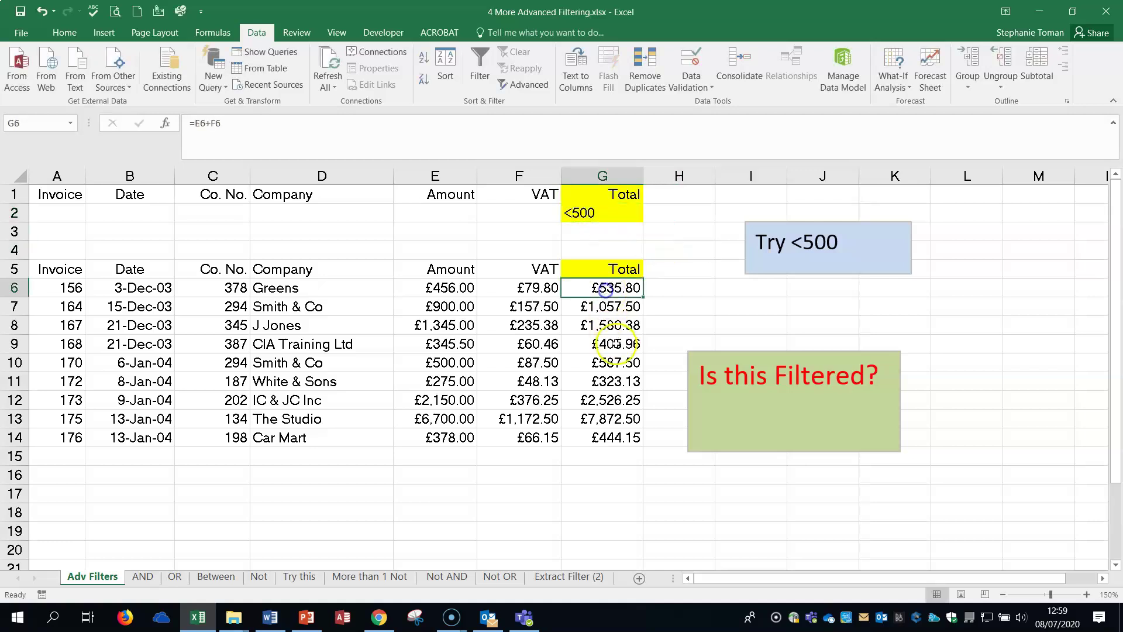
pyautogui.click(609, 325)
pyautogui.click(608, 381)
pyautogui.click(614, 437)
pyautogui.click(616, 415)
pyautogui.click(614, 381)
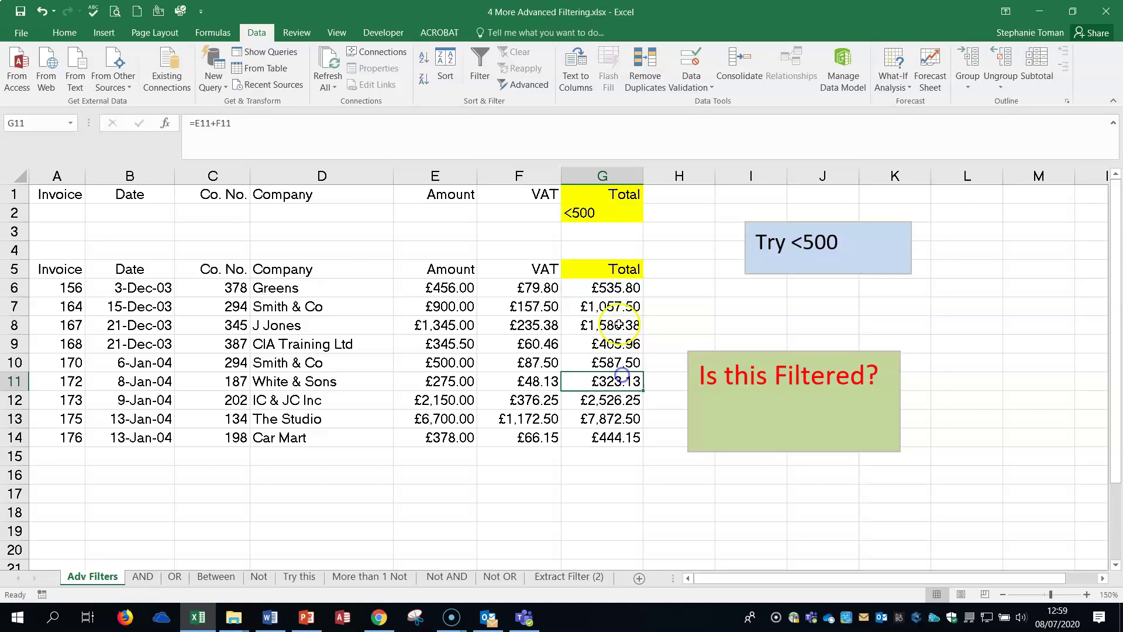
pyautogui.click(611, 306)
pyautogui.click(415, 360)
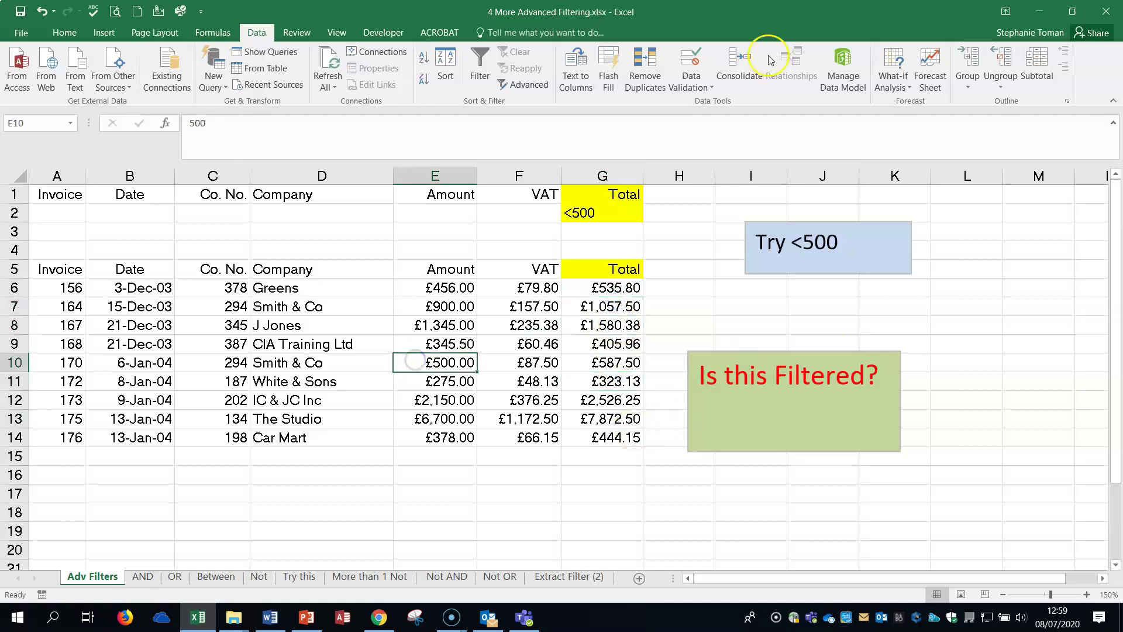
# Filter the list in place with criteria range A1:G2, leaving invoices 168, 172 and 176
pyautogui.click(520, 85)
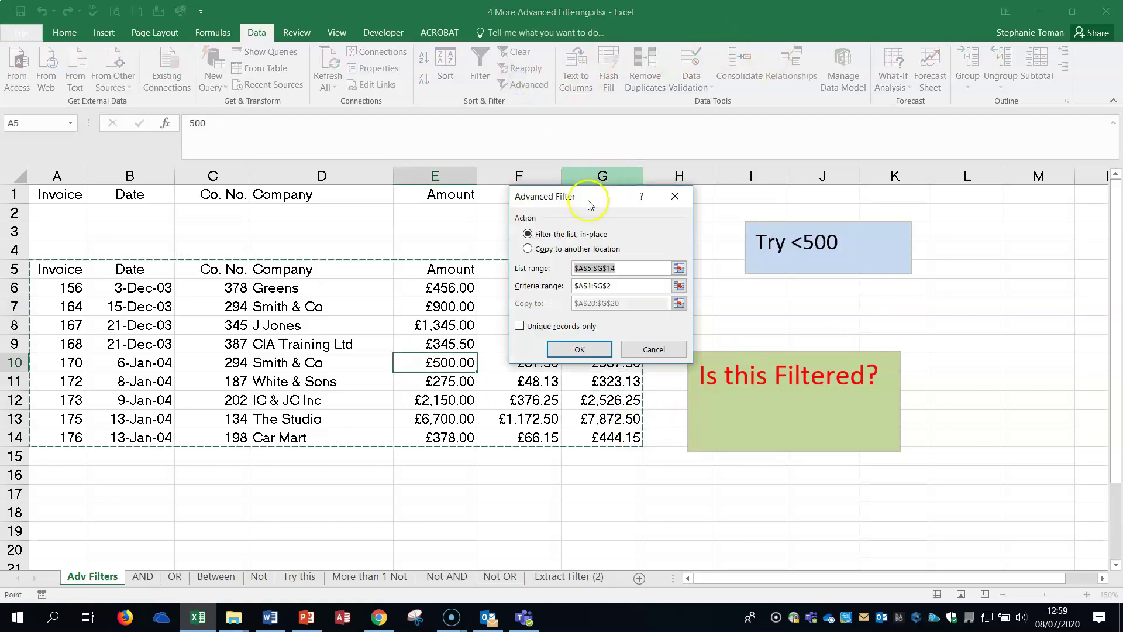
pyautogui.moveTo(588, 199); pyautogui.dragTo(796, 189)
pyautogui.click(886, 275)
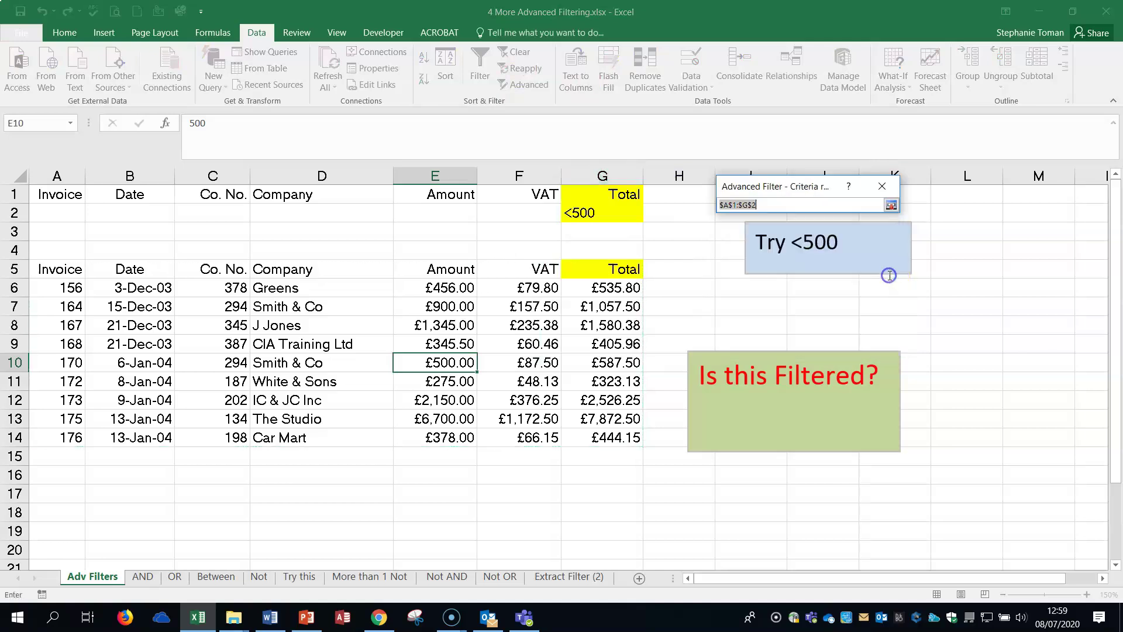
pyautogui.moveTo(59, 198); pyautogui.dragTo(609, 218)
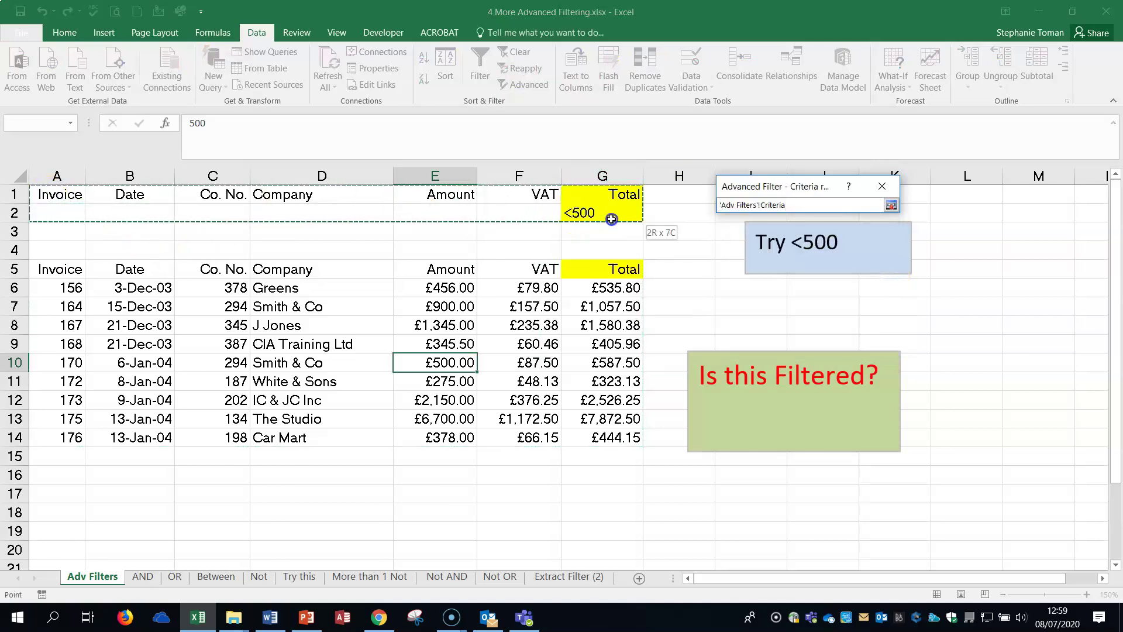
pyautogui.click(890, 204)
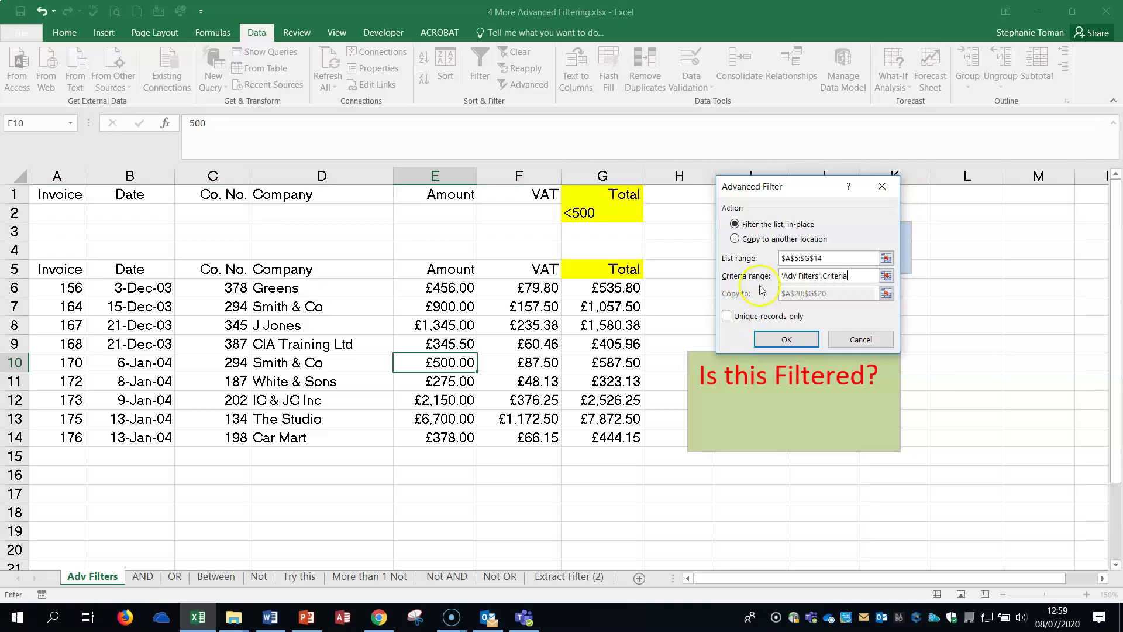
pyautogui.click(786, 339)
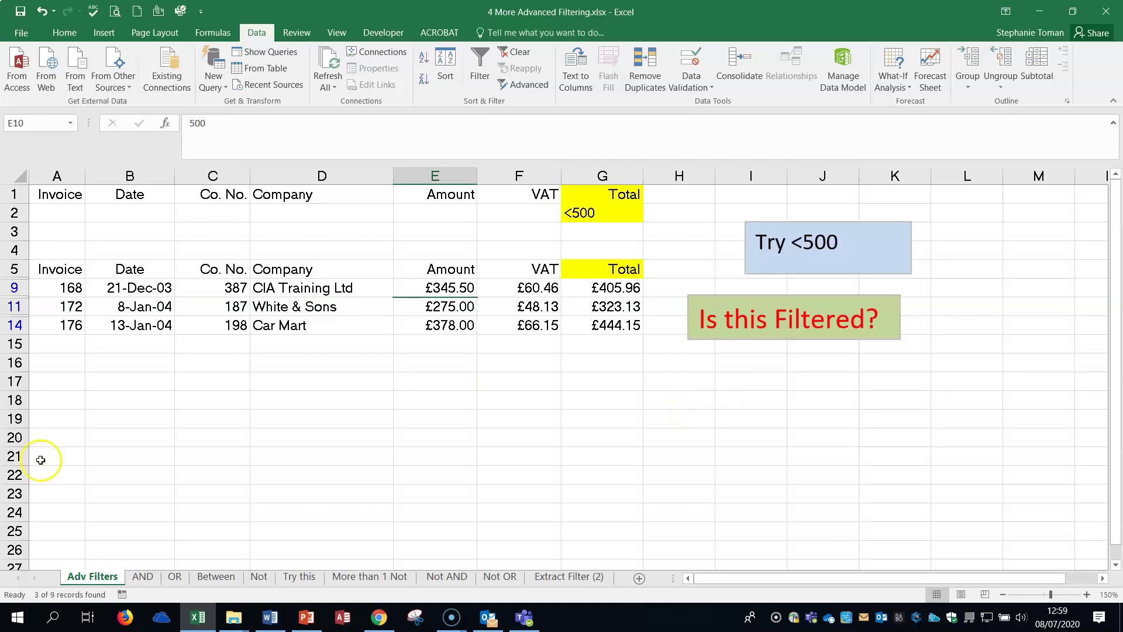
# Switch to the AND sheet and review the <01/01/04 and >750 criteria in row 2
pyautogui.click(142, 576)
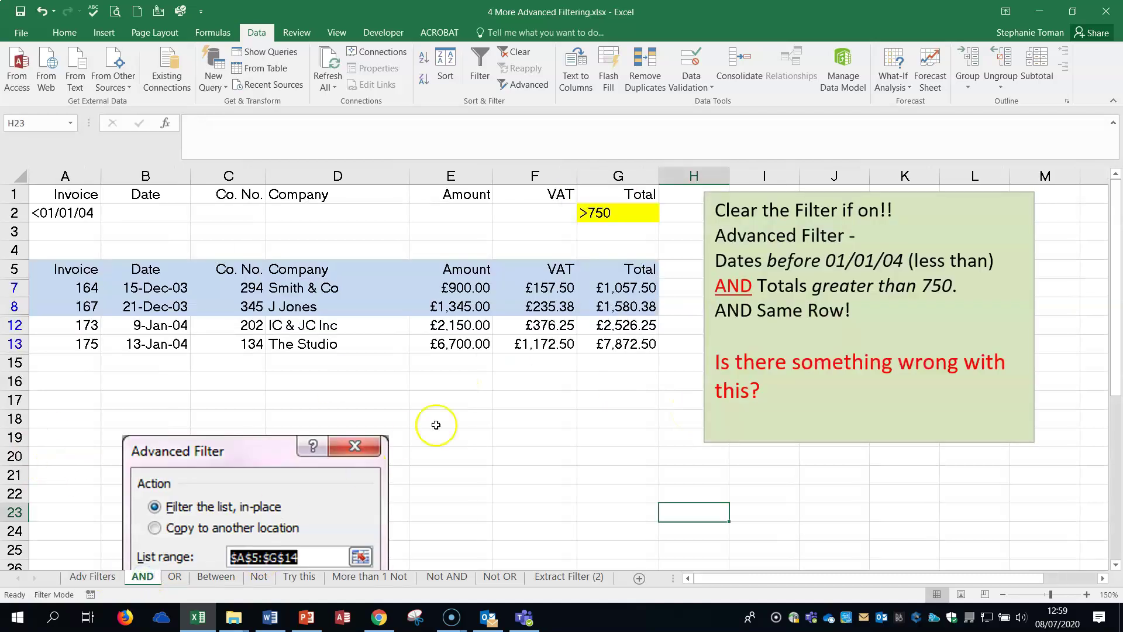
pyautogui.click(512, 434)
pyautogui.click(580, 455)
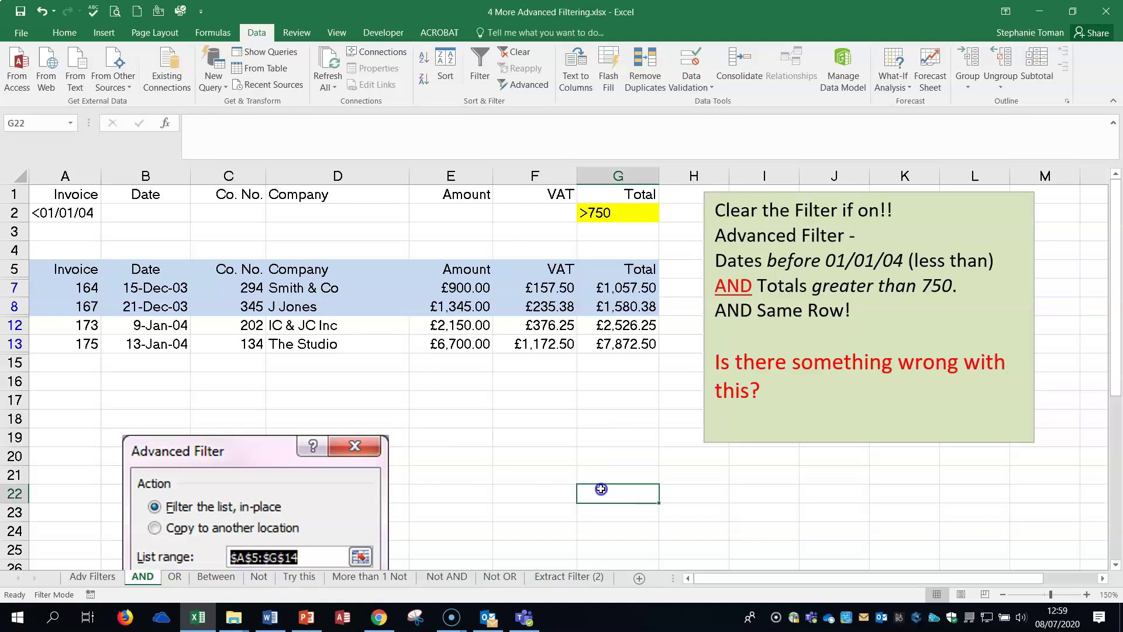
pyautogui.click(93, 214)
pyautogui.click(607, 215)
pyautogui.click(73, 216)
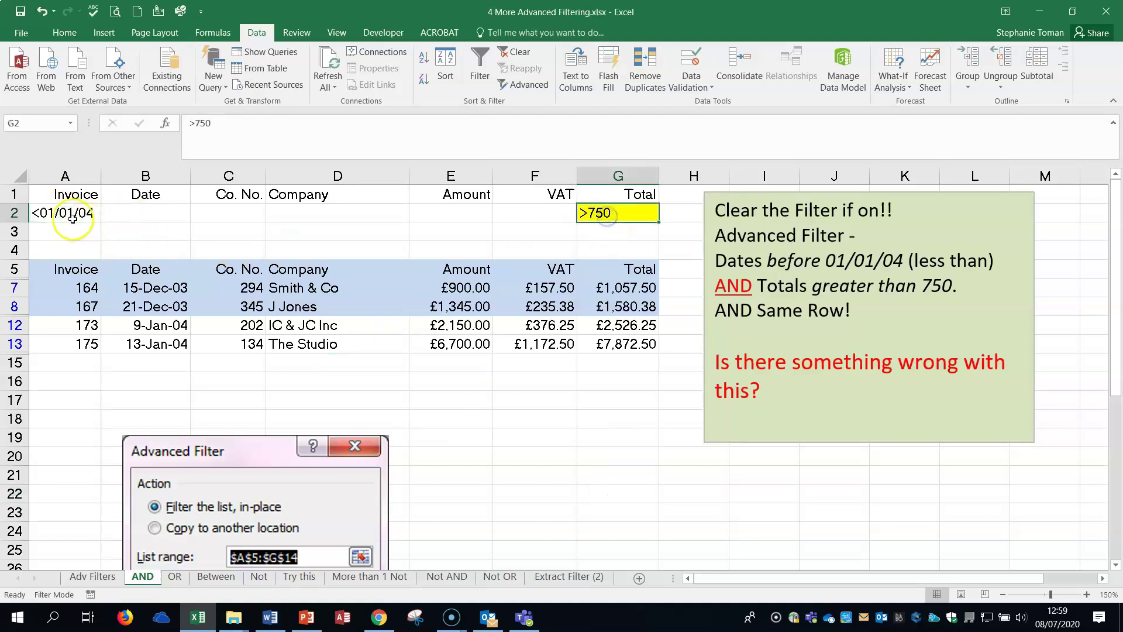
pyautogui.click(602, 509)
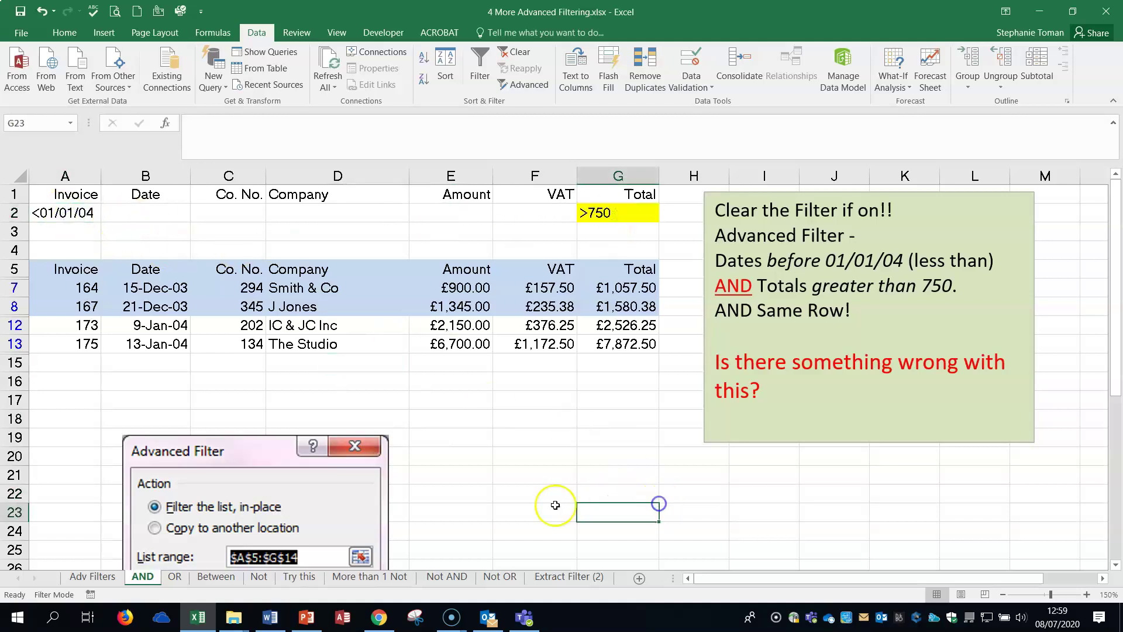
pyautogui.click(585, 495)
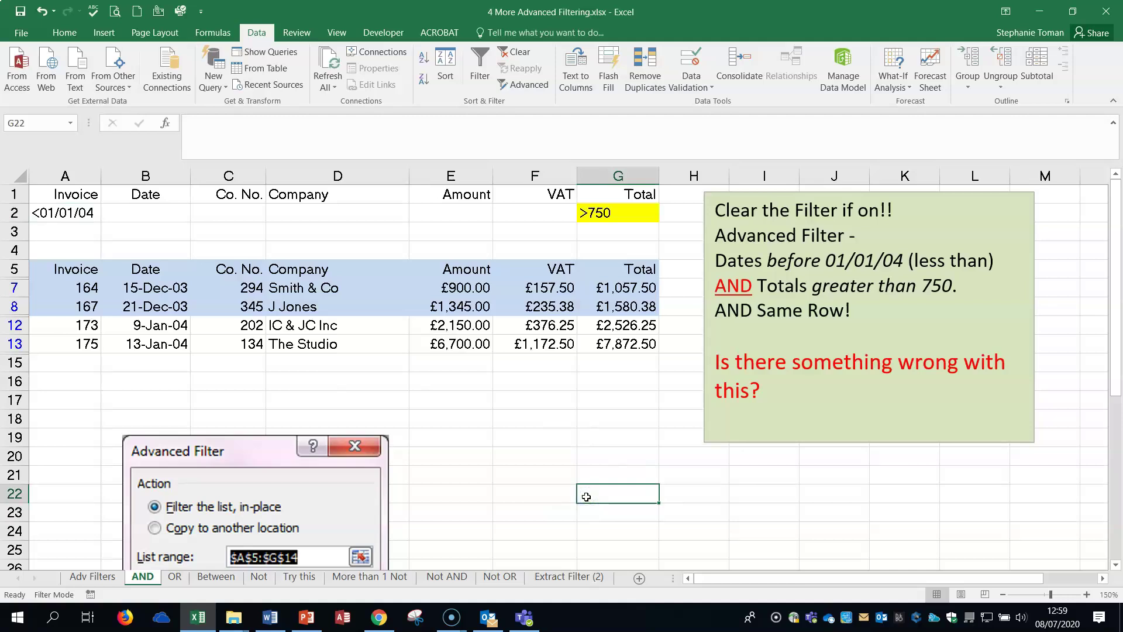
# Run the advanced filter in place with criteria A1:G2, leaving invoices 164, 167, 173 and 175
pyautogui.click(525, 84)
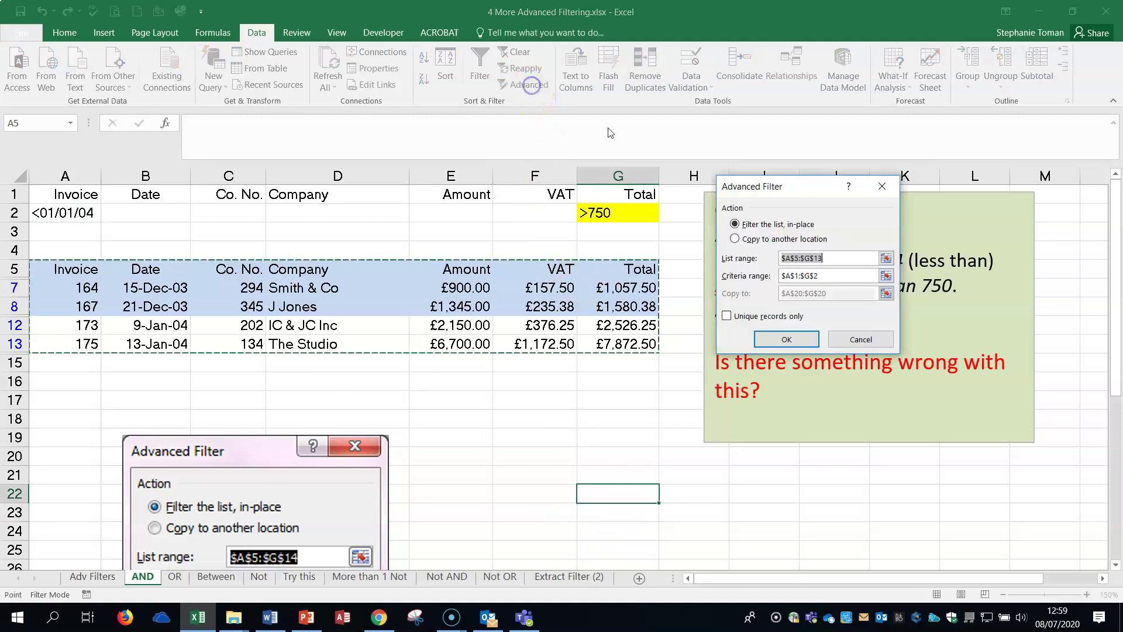
pyautogui.click(886, 276)
pyautogui.click(49, 194)
pyautogui.moveTo(50, 194); pyautogui.dragTo(647, 212)
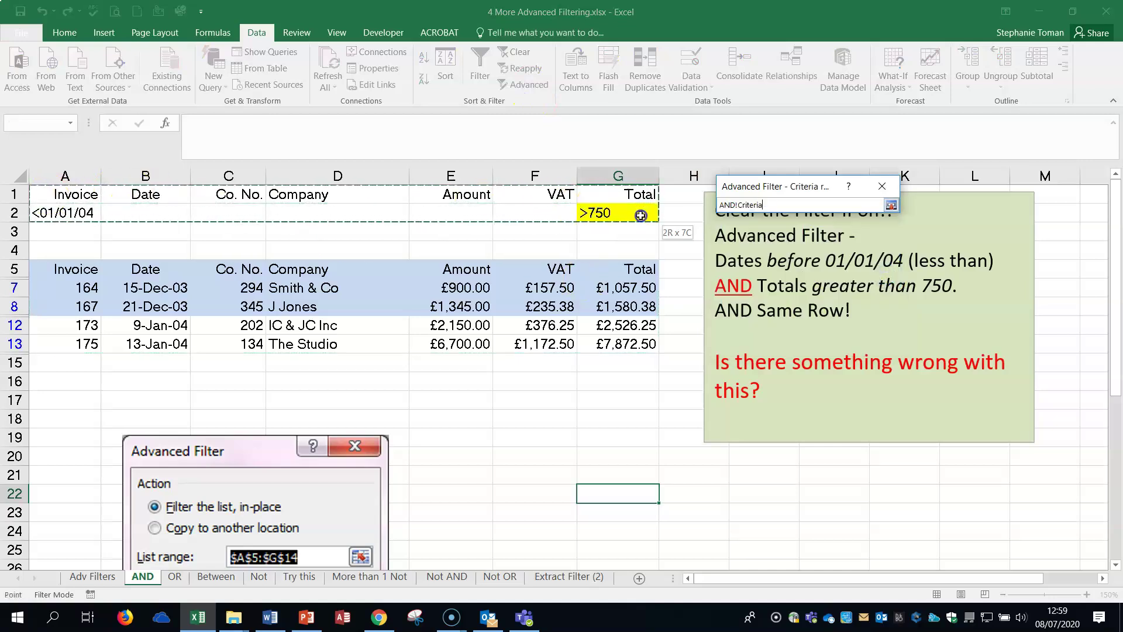
pyautogui.click(889, 204)
pyautogui.click(790, 342)
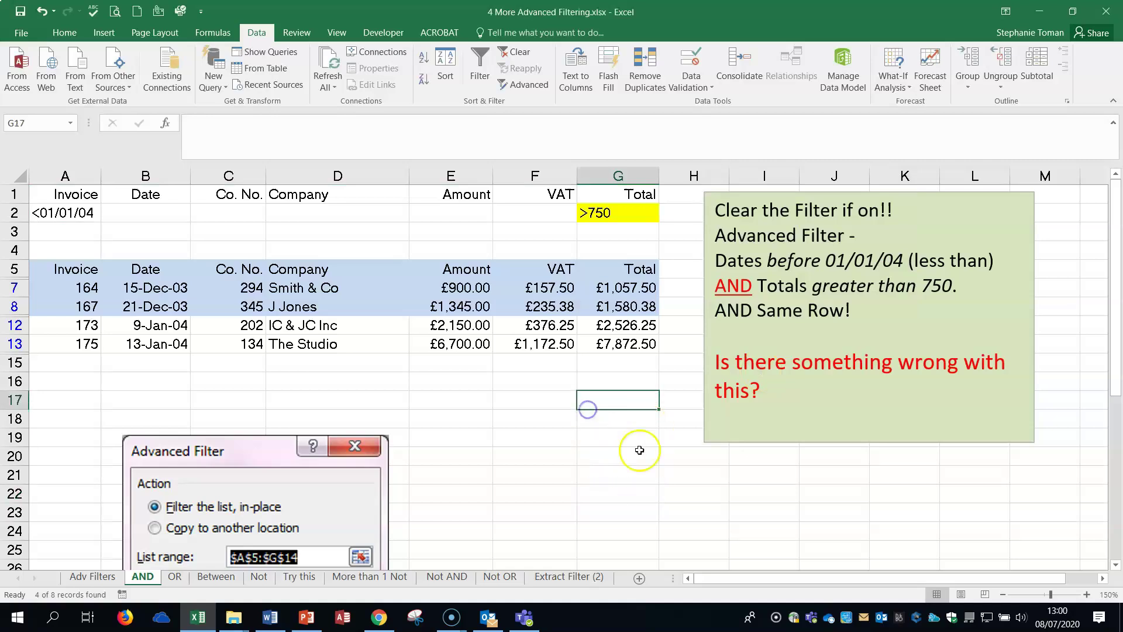
pyautogui.click(553, 491)
pyautogui.click(667, 439)
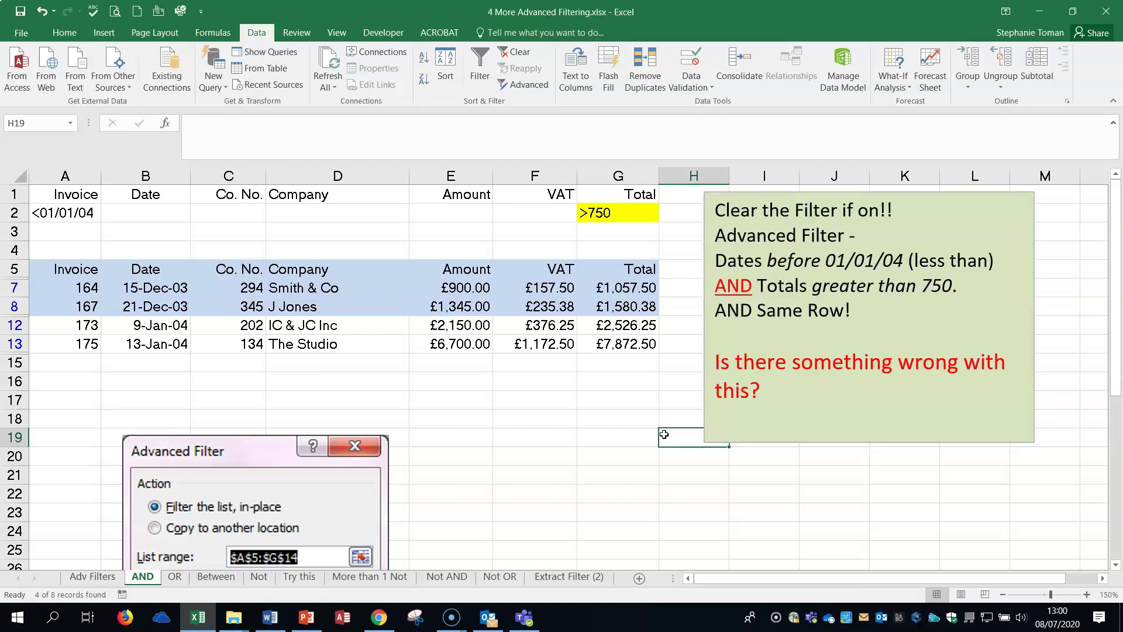
# Move the <01/01/04 criterion from Invoice cell A2 to Date cell B2
pyautogui.click(64, 212)
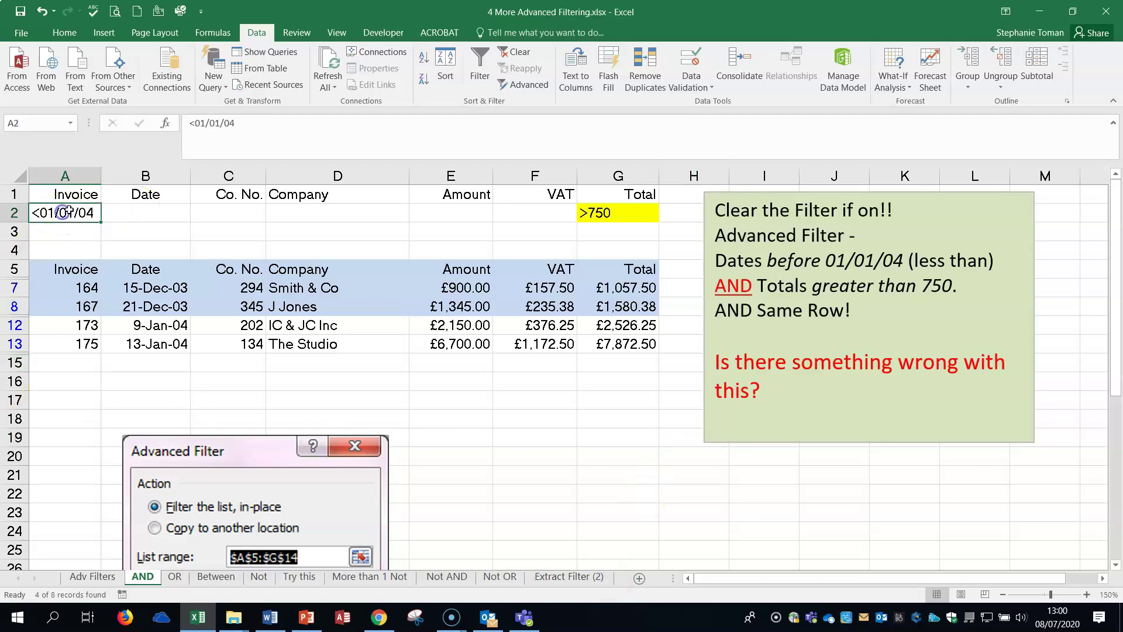
pyautogui.rightClick(69, 211)
pyautogui.click(105, 224)
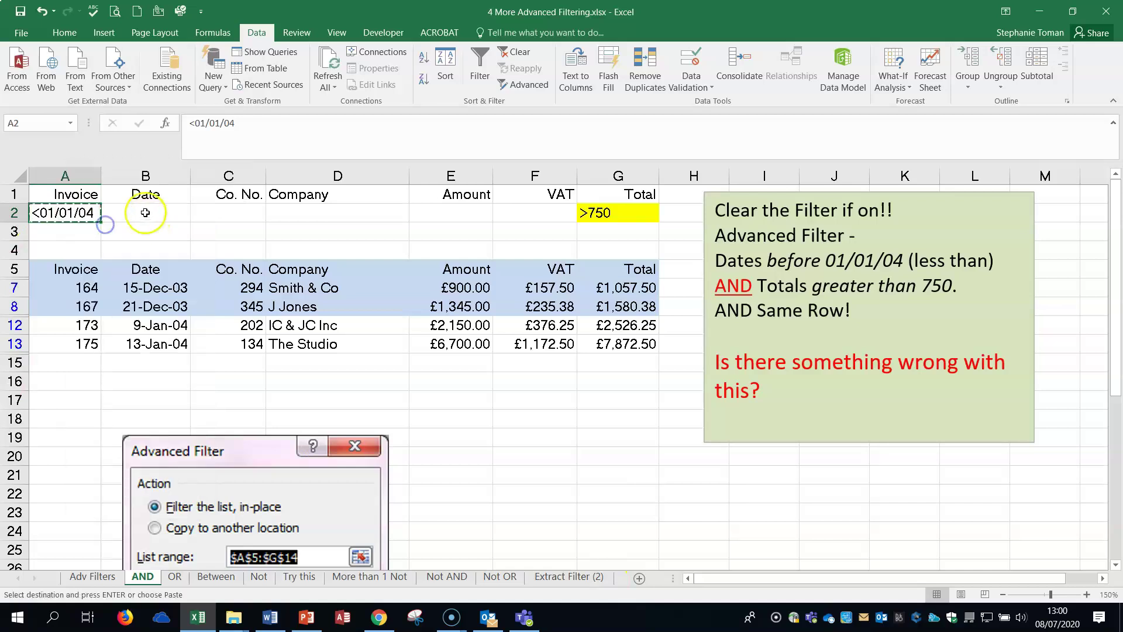
pyautogui.rightClick(145, 212)
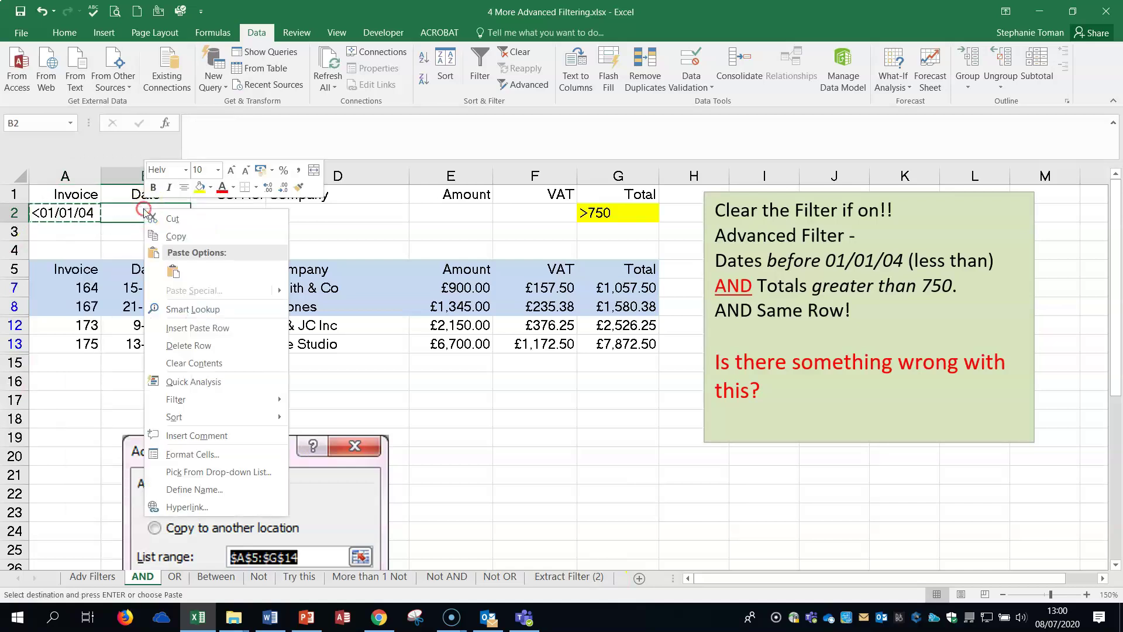
pyautogui.click(176, 236)
pyautogui.rightClick(75, 213)
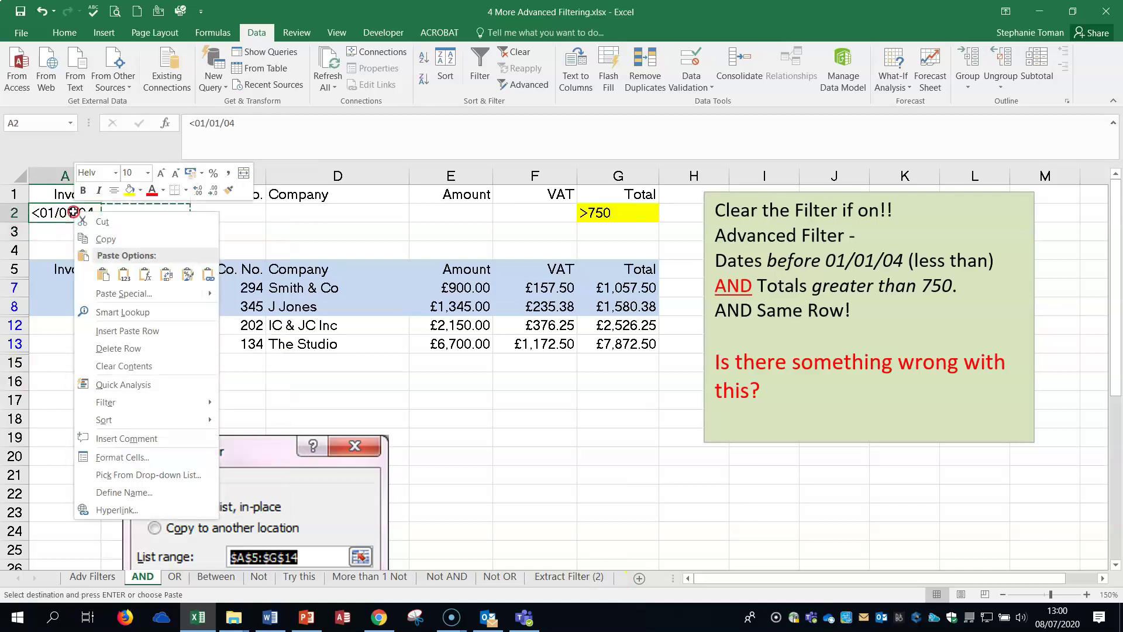
pyautogui.click(104, 240)
pyautogui.rightClick(150, 217)
pyautogui.click(176, 273)
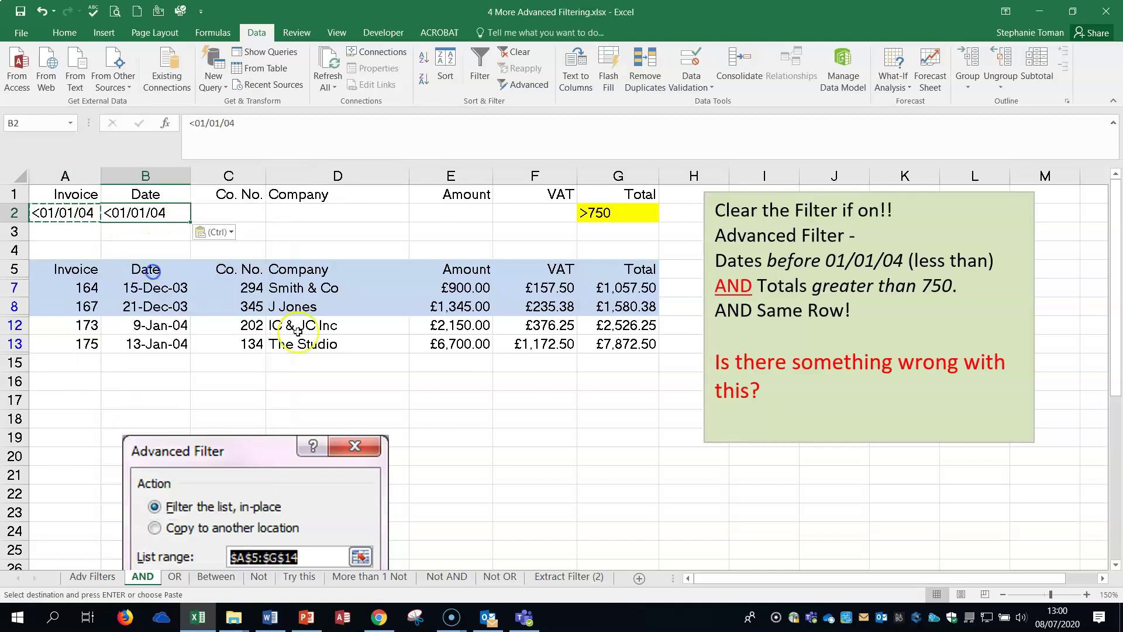
pyautogui.click(72, 213)
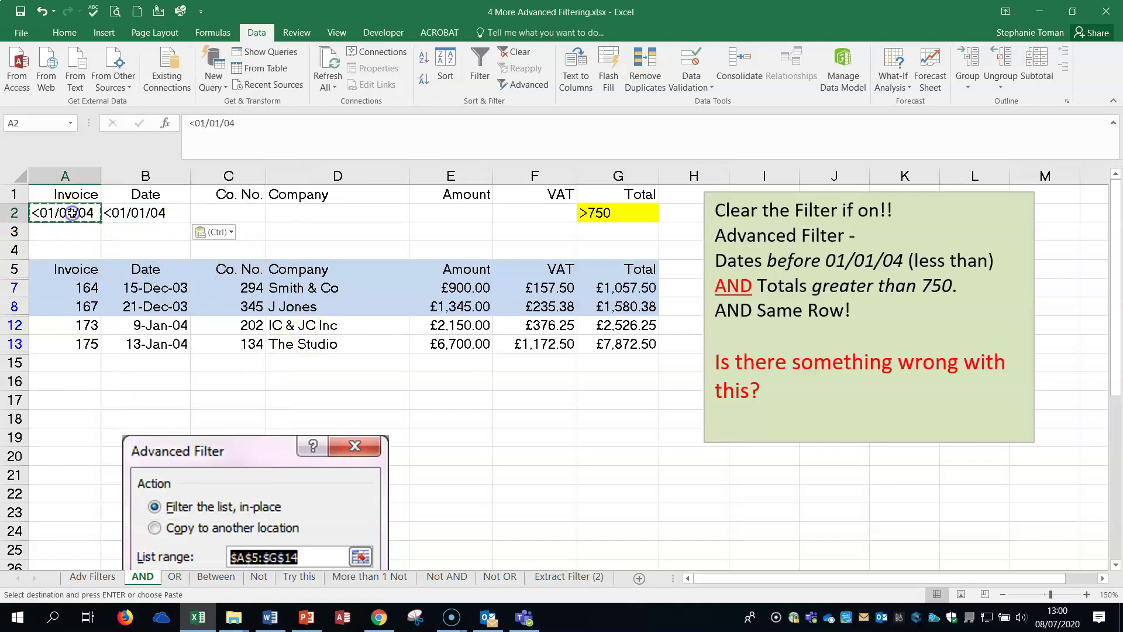
pyautogui.press('Delete')
# Clear the old filter and re-run the advanced filter with criteria A1:G2
pyautogui.click(548, 498)
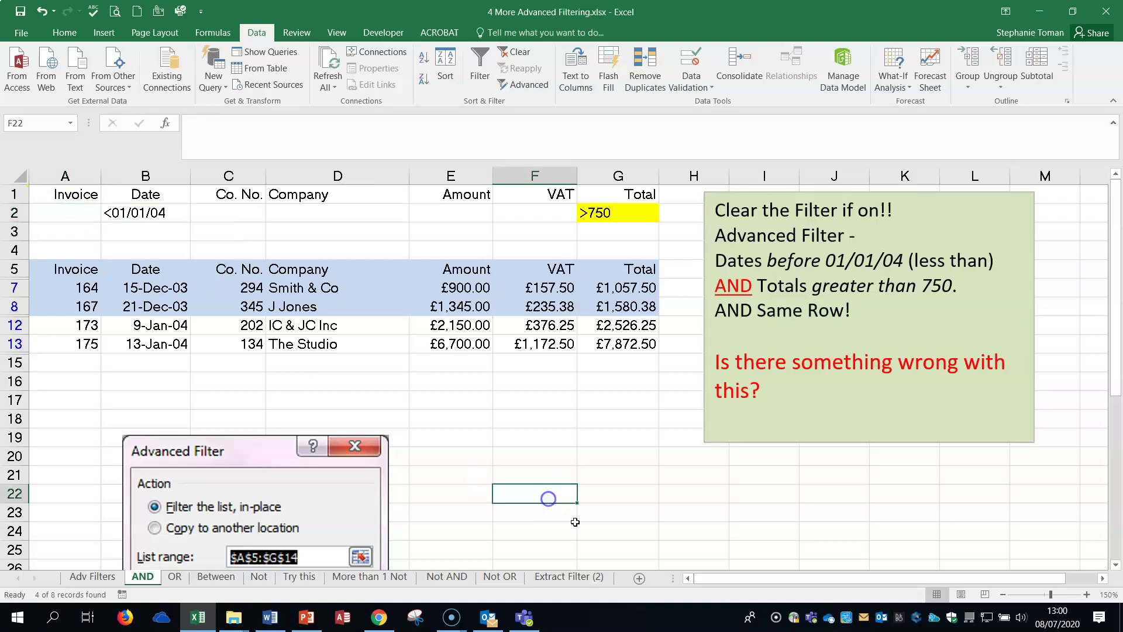
pyautogui.click(462, 309)
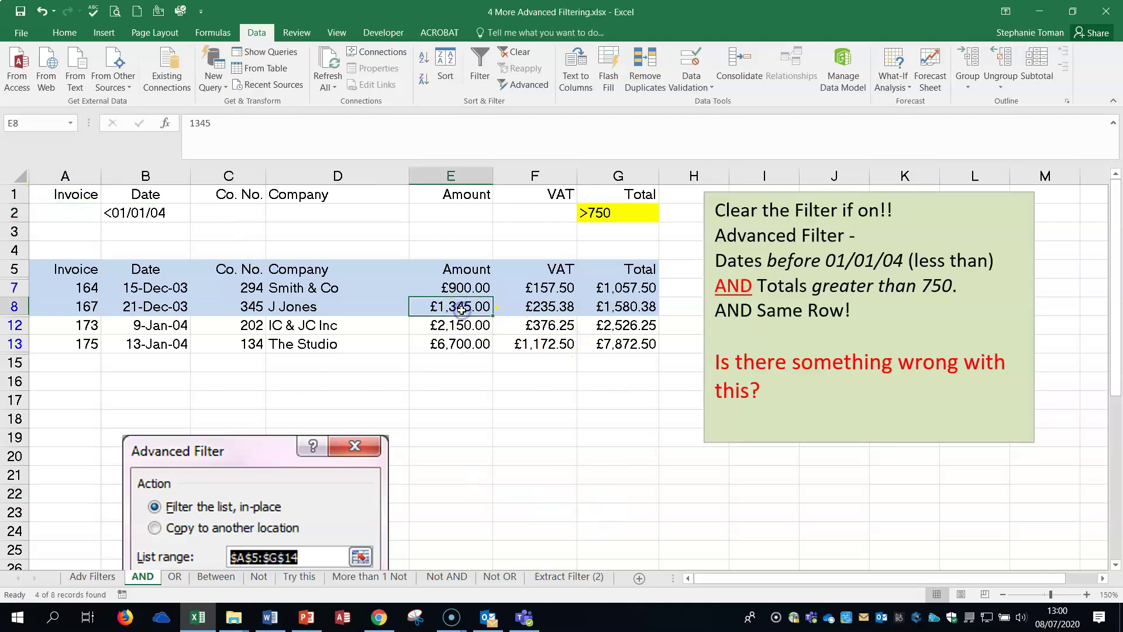
pyautogui.click(519, 54)
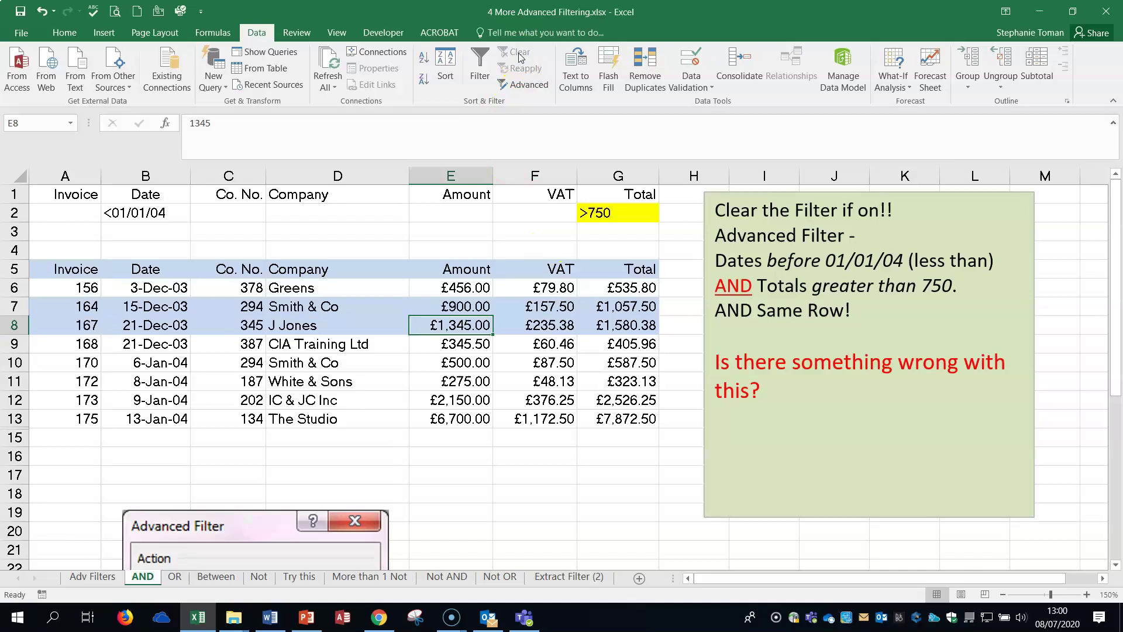
pyautogui.click(486, 345)
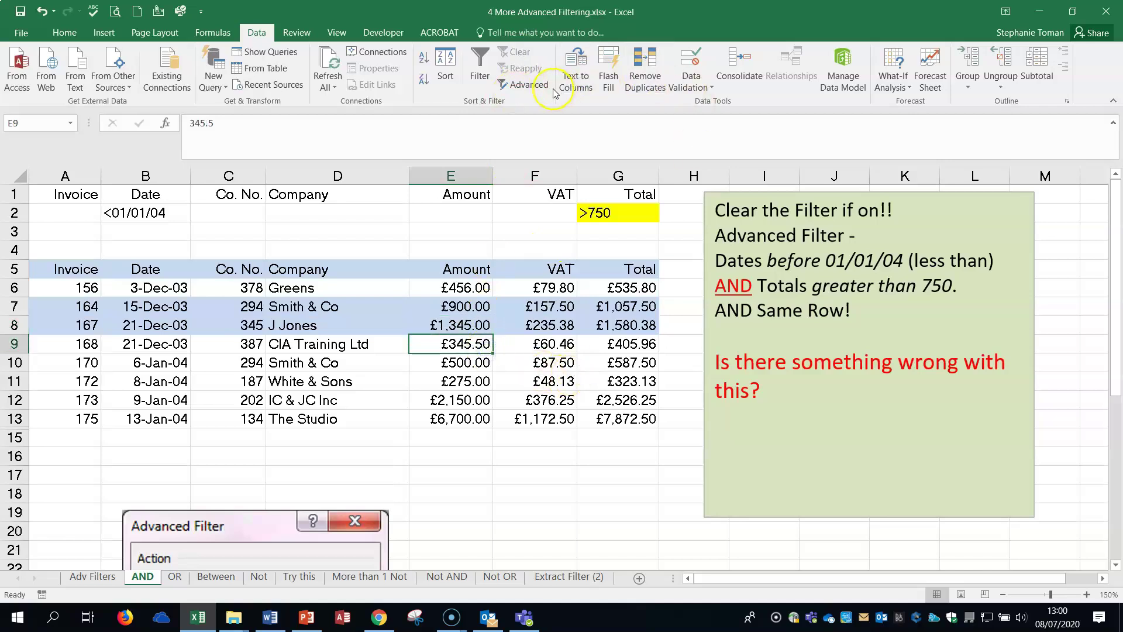
pyautogui.click(529, 85)
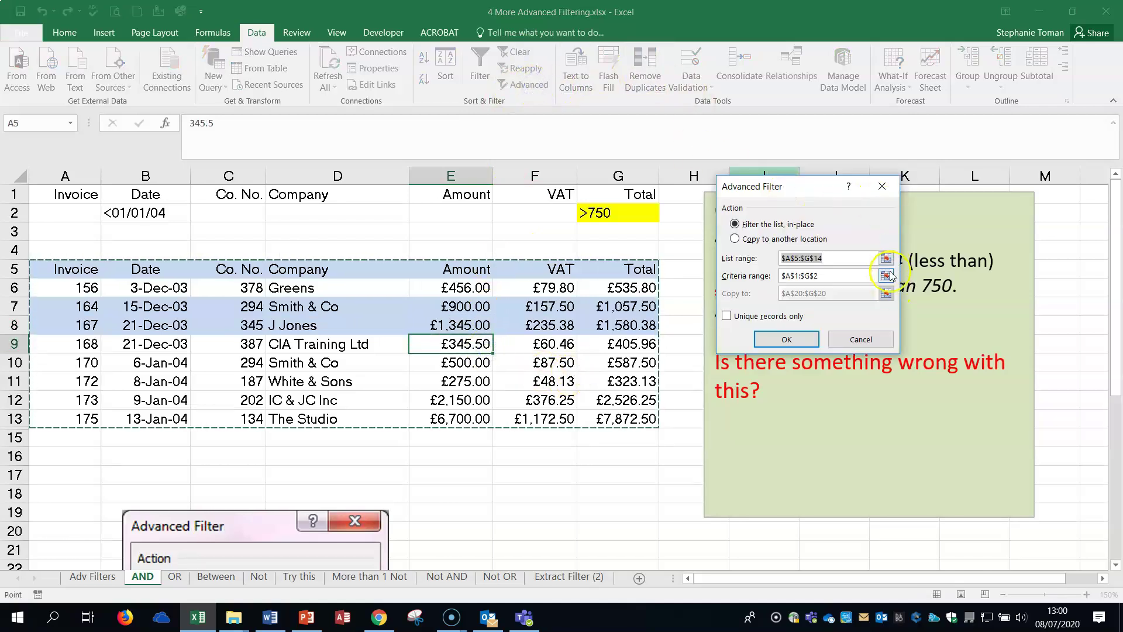
pyautogui.click(888, 275)
pyautogui.moveTo(59, 194); pyautogui.dragTo(621, 216)
pyautogui.click(890, 205)
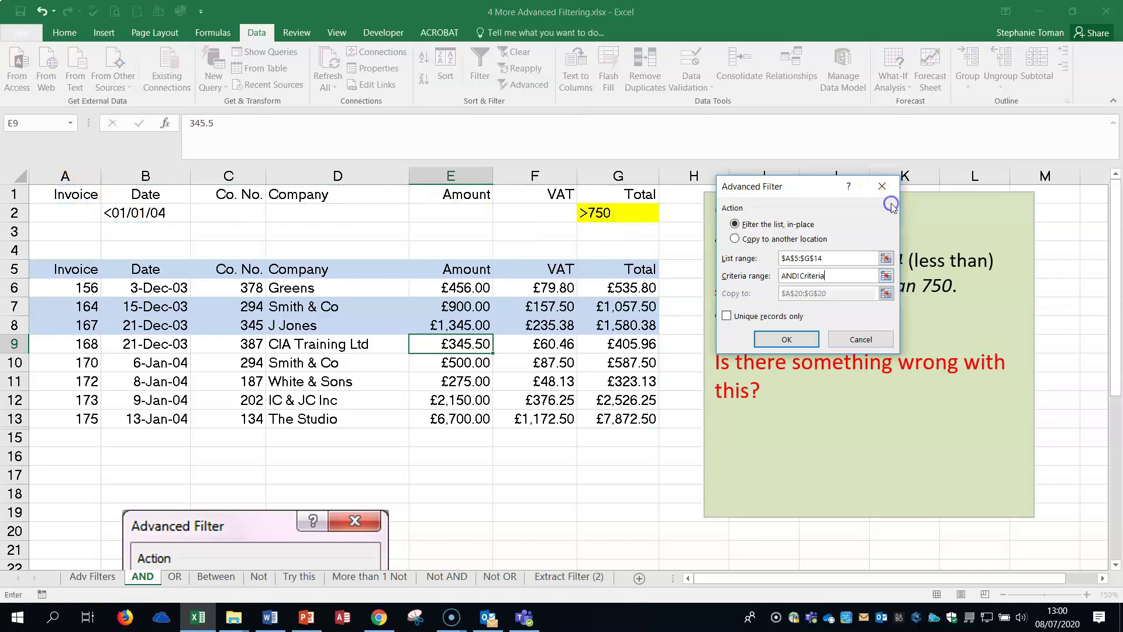
pyautogui.click(787, 340)
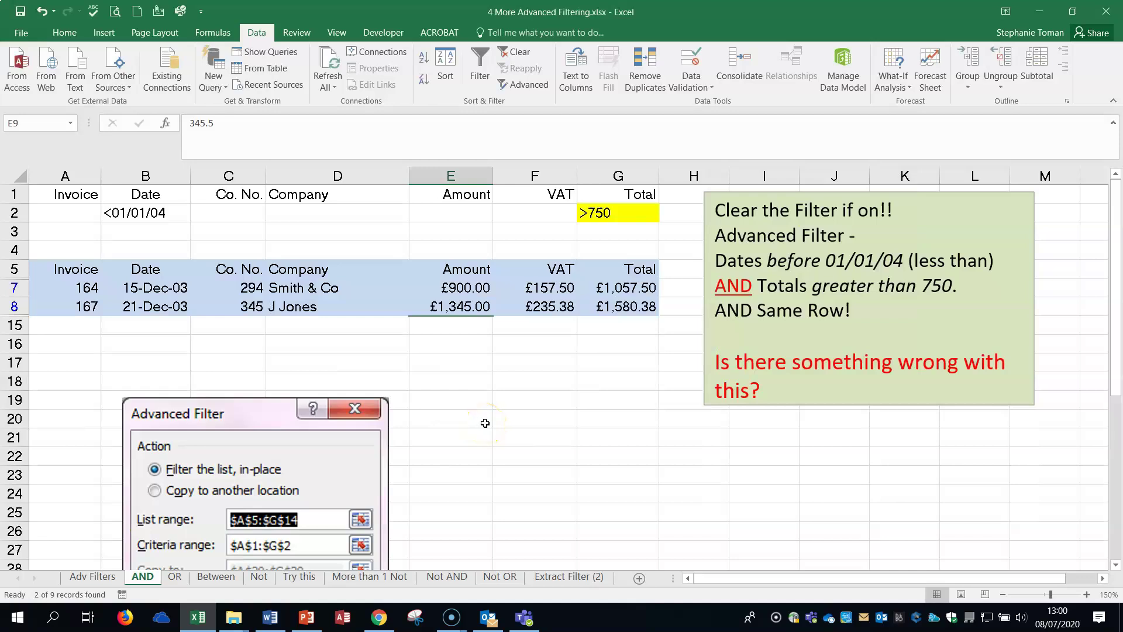
# Review the B2 date criterion and criteria row 2 against the two remaining invoices
pyautogui.click(503, 417)
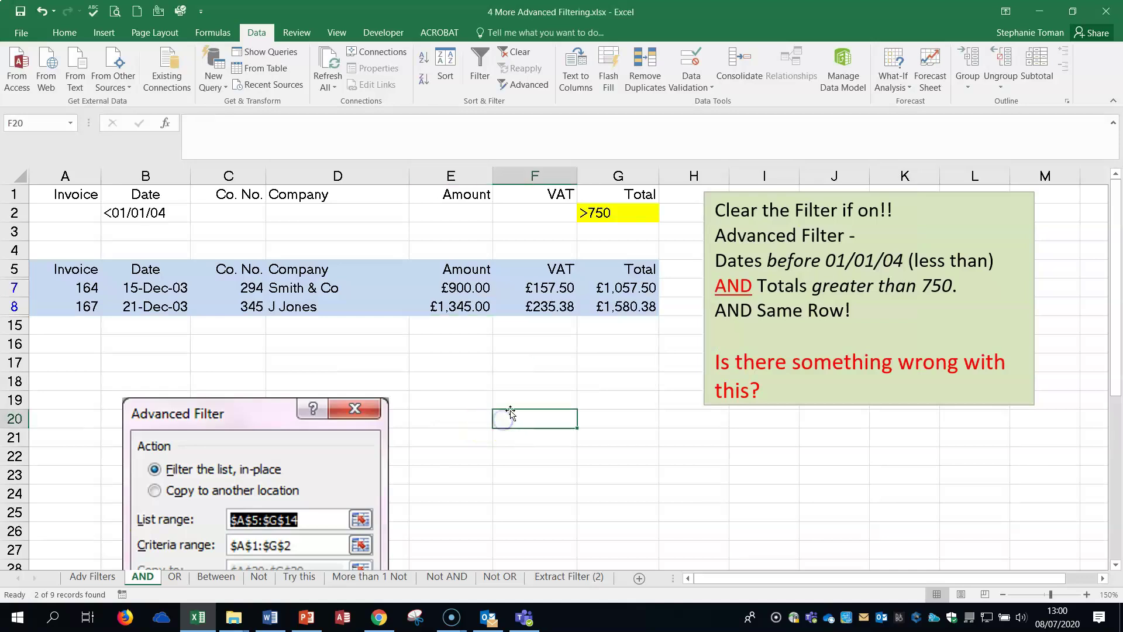
pyautogui.click(133, 214)
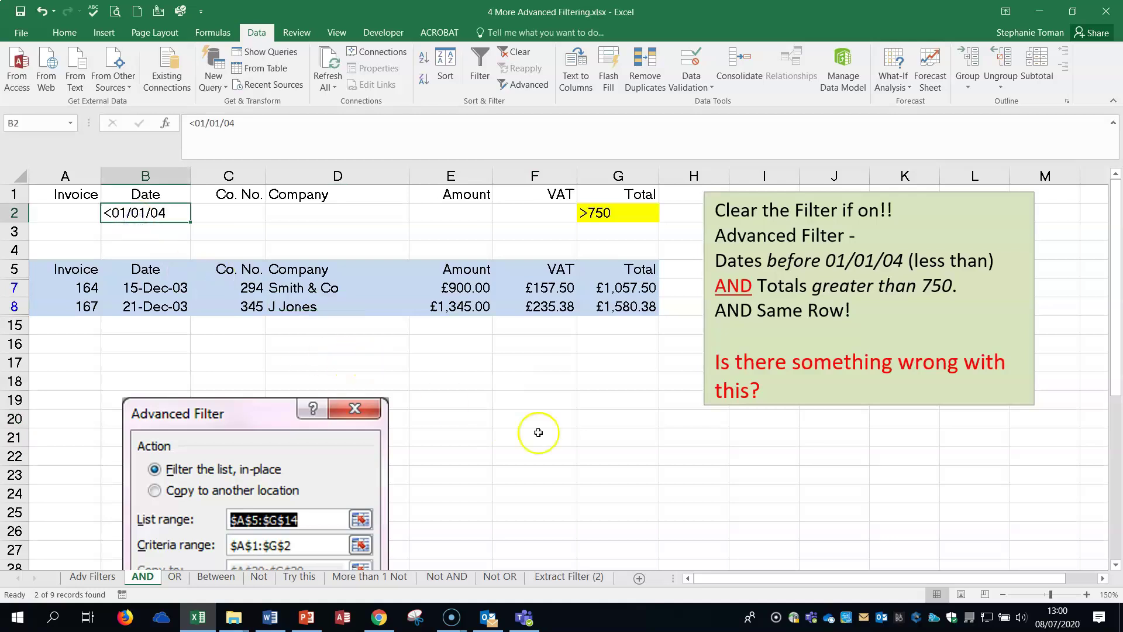
pyautogui.click(548, 436)
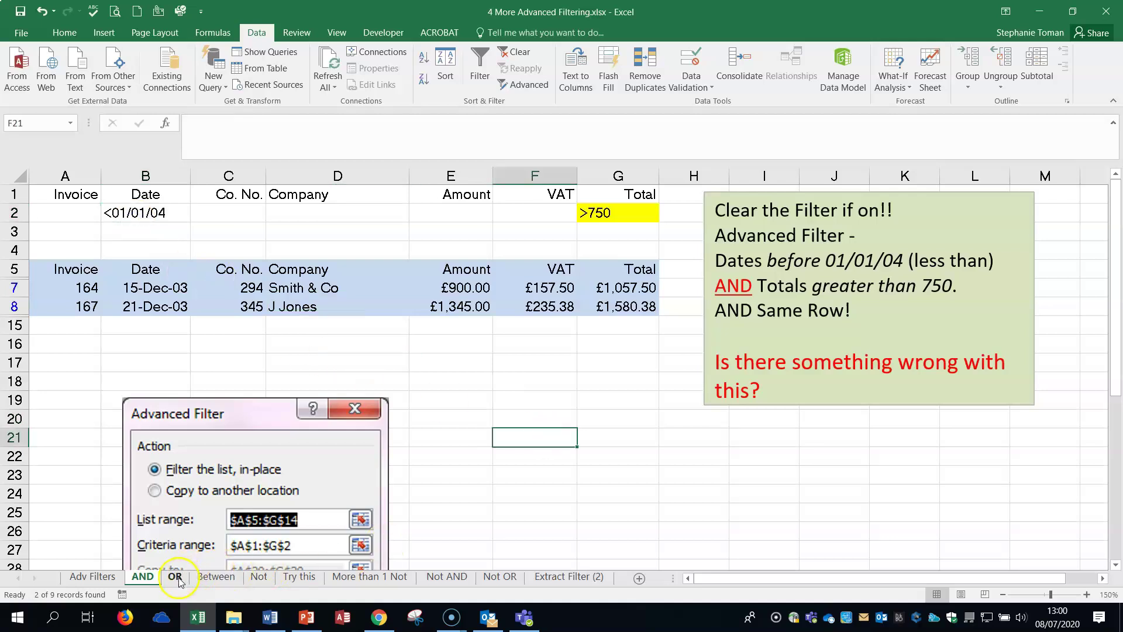
pyautogui.click(13, 212)
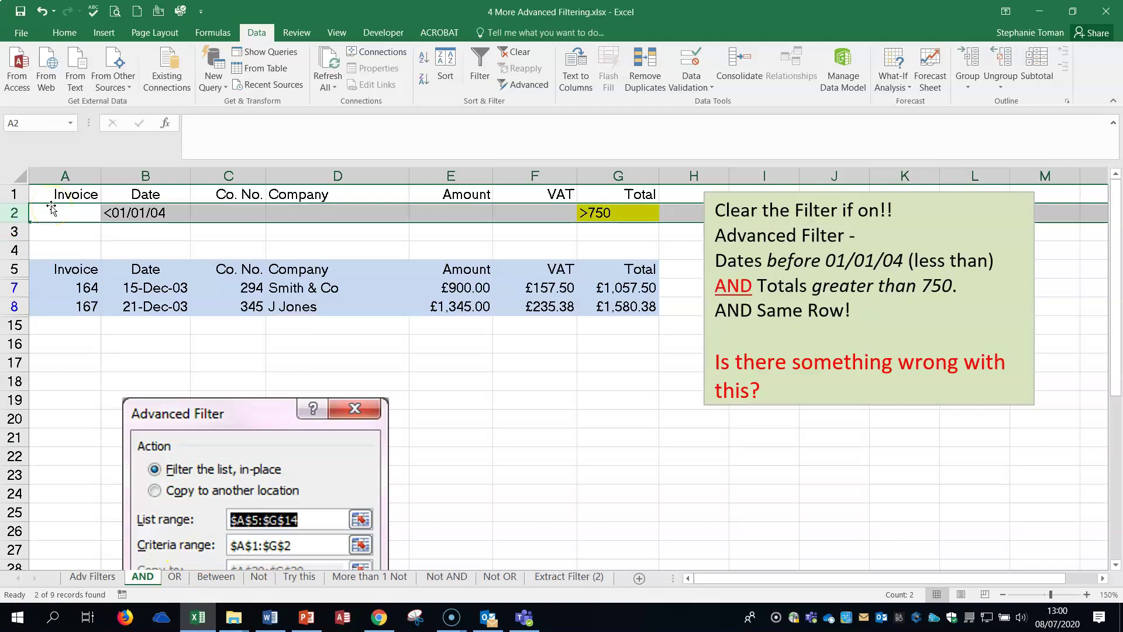
# Switch to the OR sheet and review the Date and Total criteria on rows 2 and 3
pyautogui.click(174, 577)
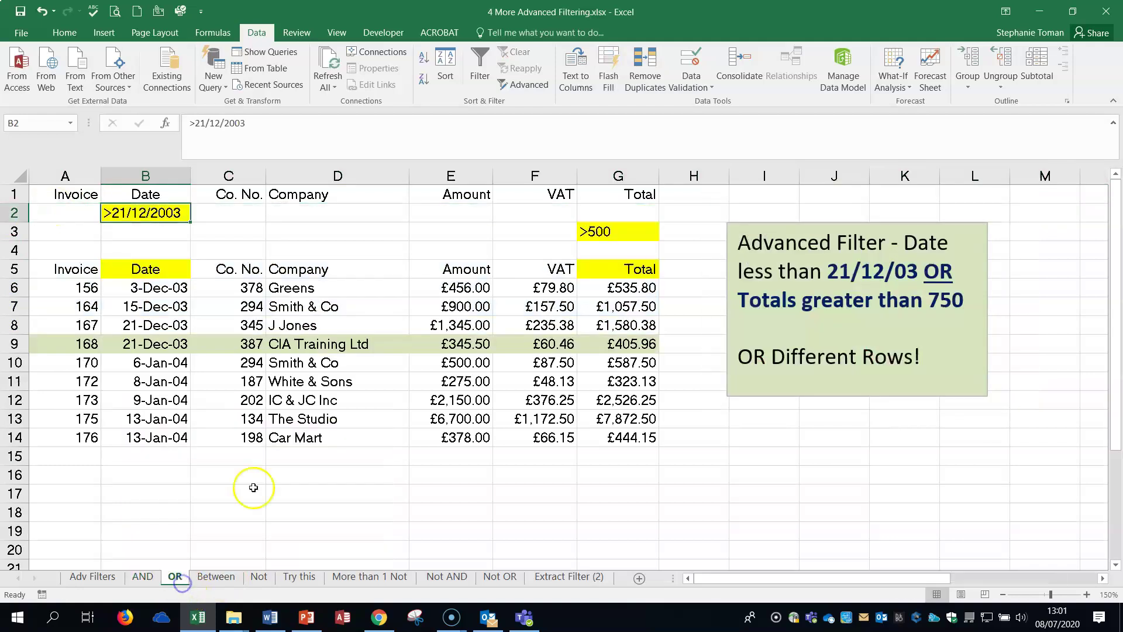
pyautogui.click(140, 226)
pyautogui.moveTo(13, 213); pyautogui.dragTo(13, 231)
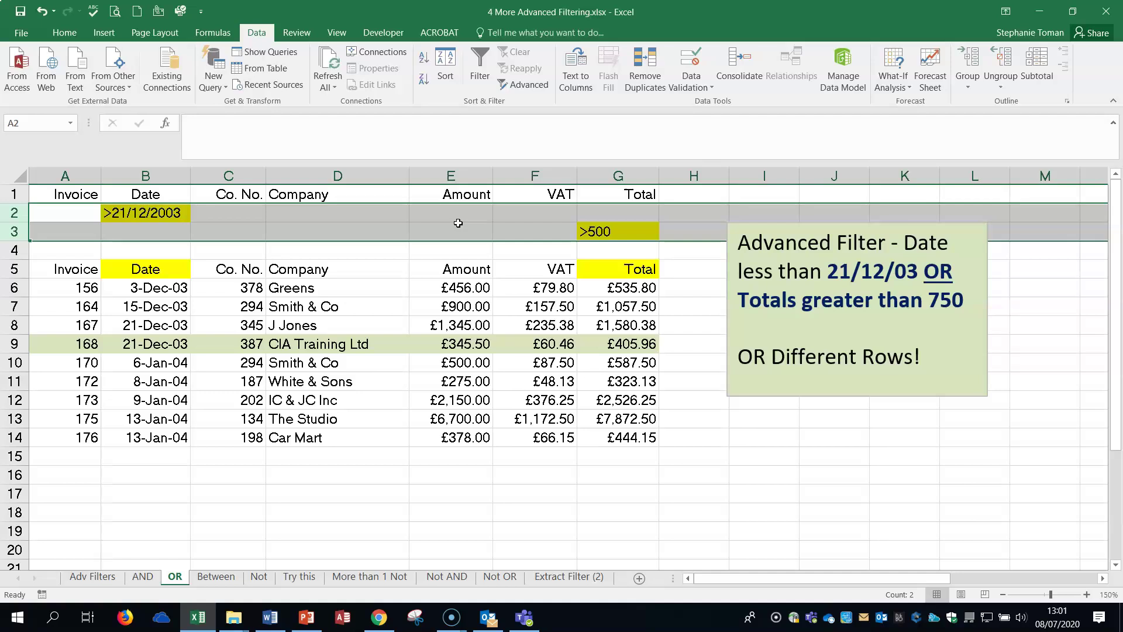
pyautogui.click(850, 493)
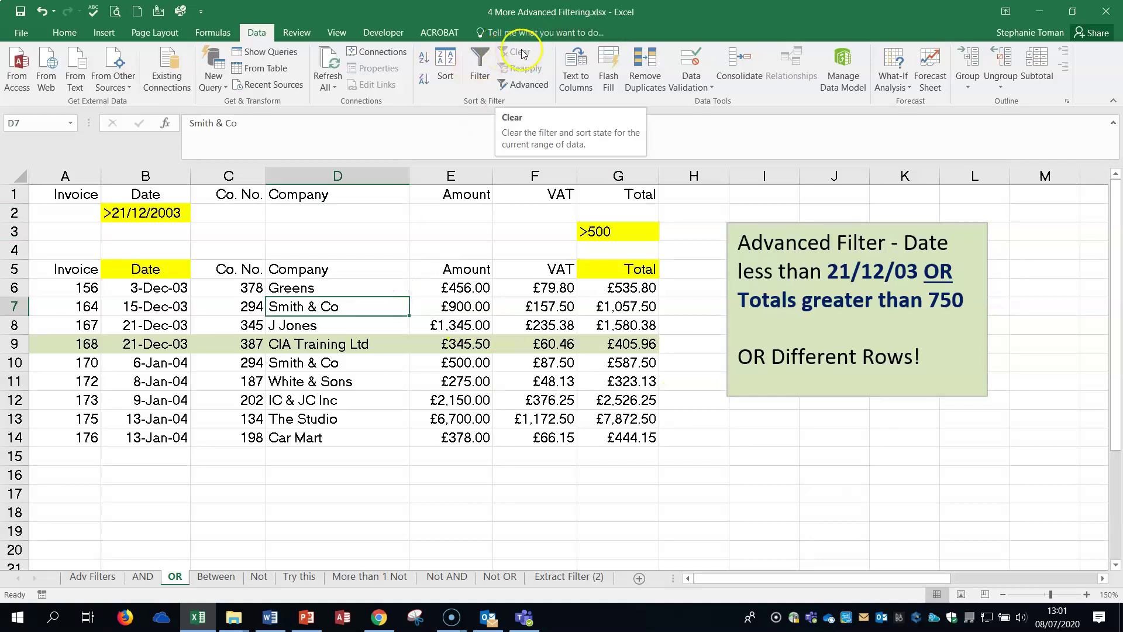
# Run the OR advanced filter with the rows 1–3 criteria block, then clear it again
pyautogui.click(424, 338)
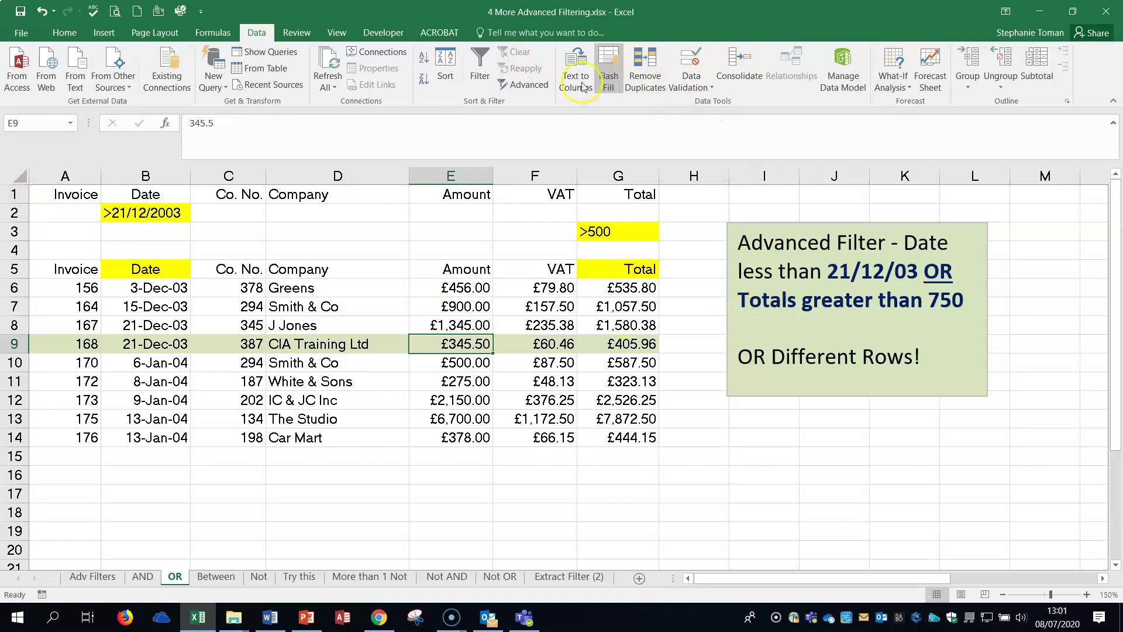
pyautogui.click(522, 85)
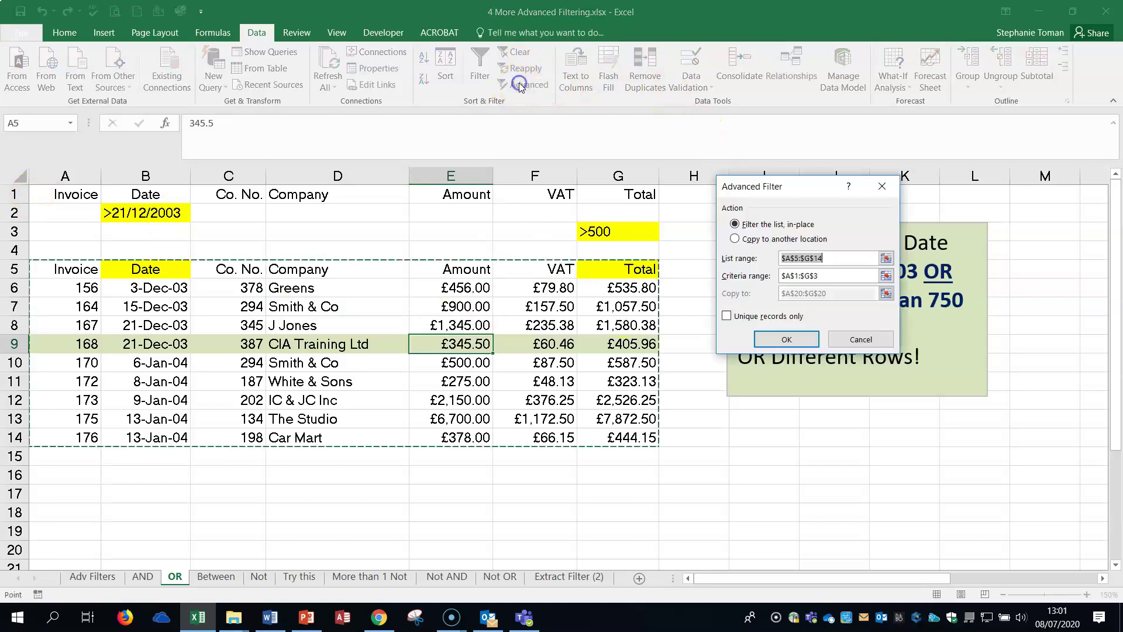
pyautogui.click(886, 276)
pyautogui.moveTo(60, 193); pyautogui.dragTo(639, 231)
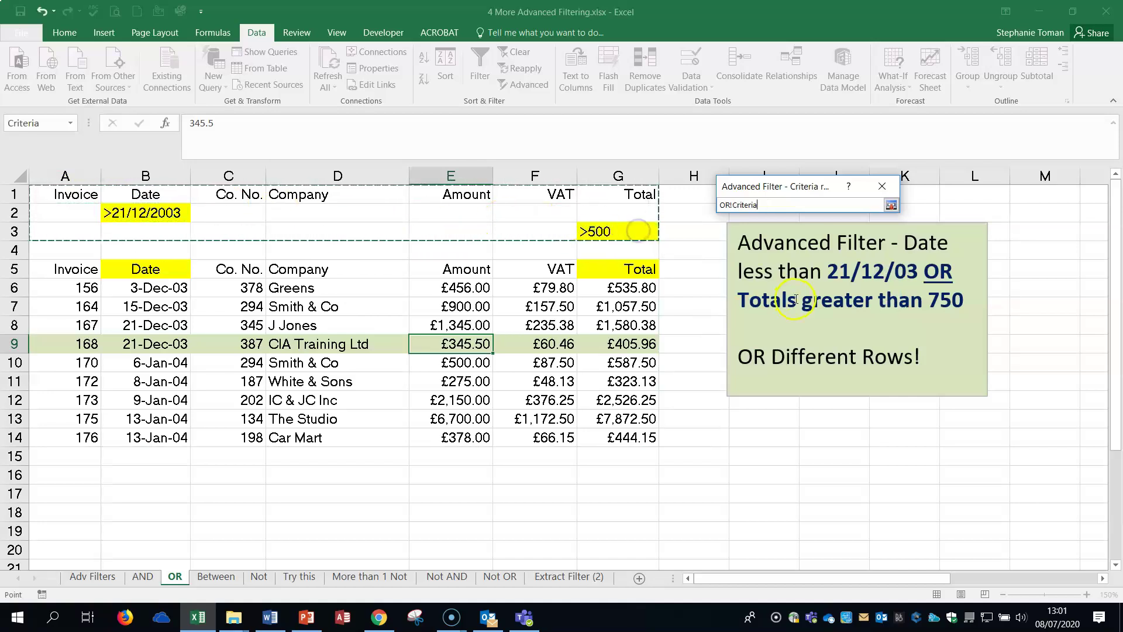
pyautogui.click(890, 205)
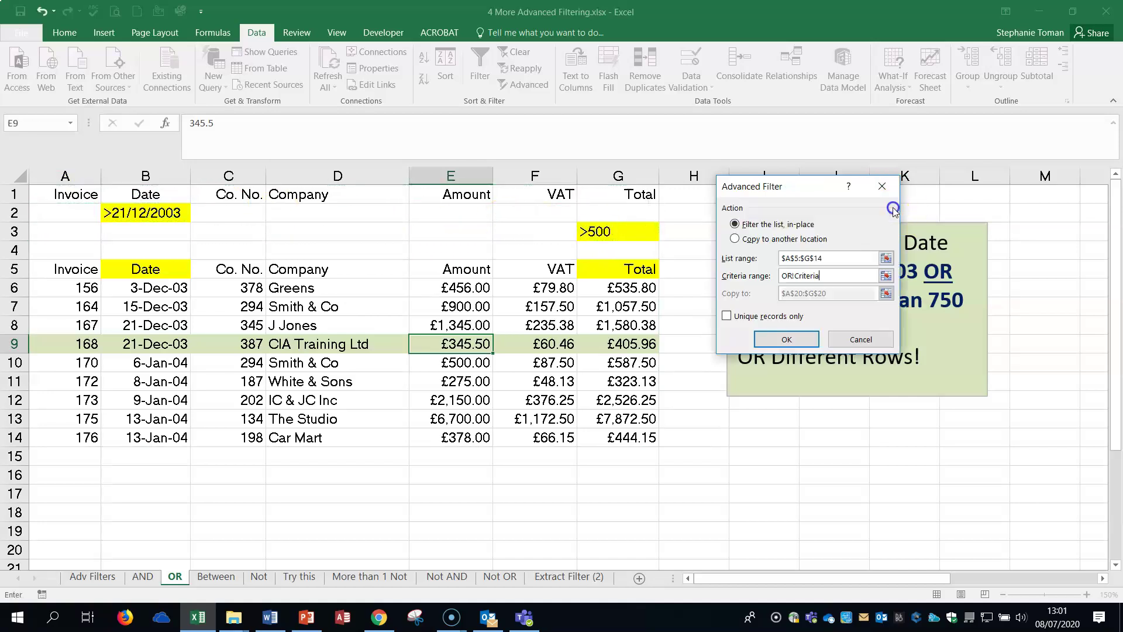
pyautogui.click(786, 339)
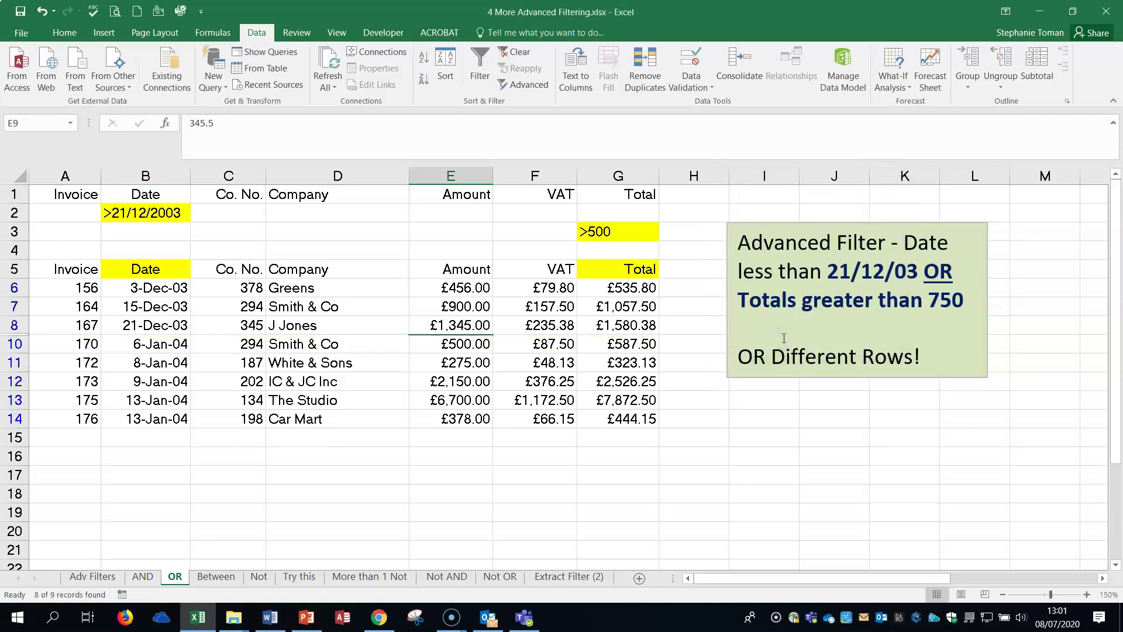
pyautogui.click(513, 55)
# Change the Date criterion in B2 to <21/12/2003 and the Total criterion in G3 to >750
pyautogui.click(168, 211)
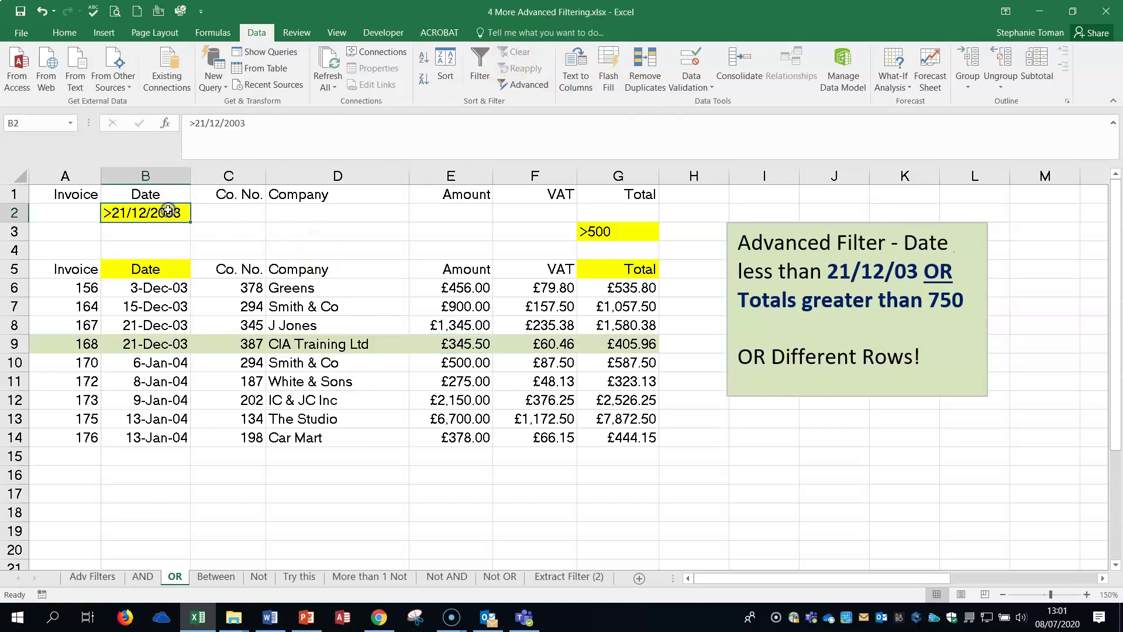
pyautogui.doubleClick(187, 123)
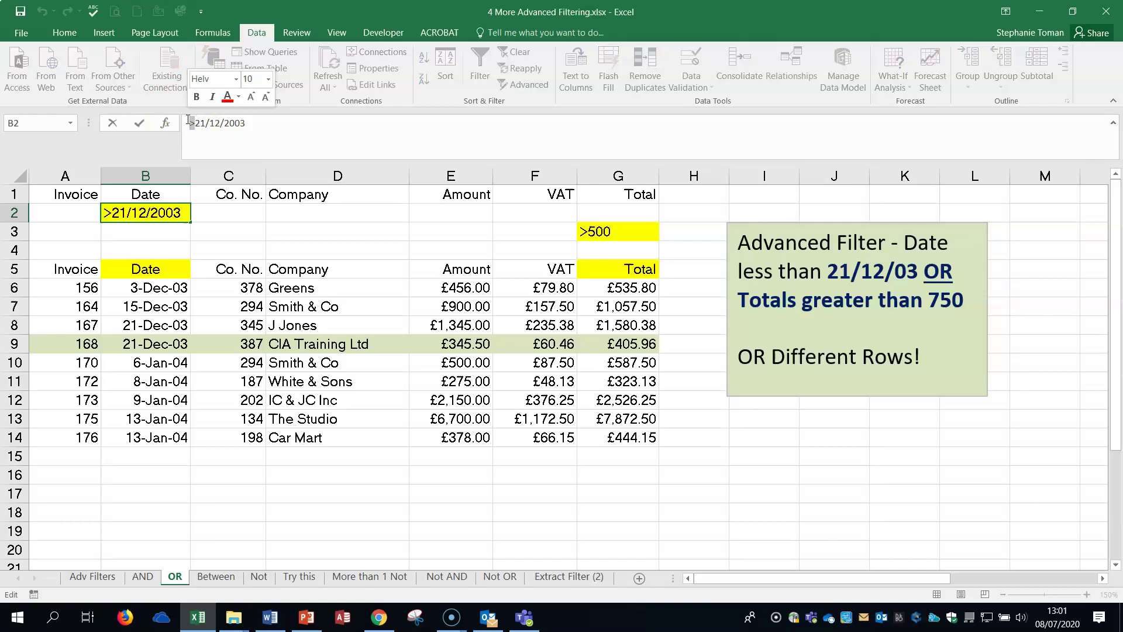
pyautogui.write('<')
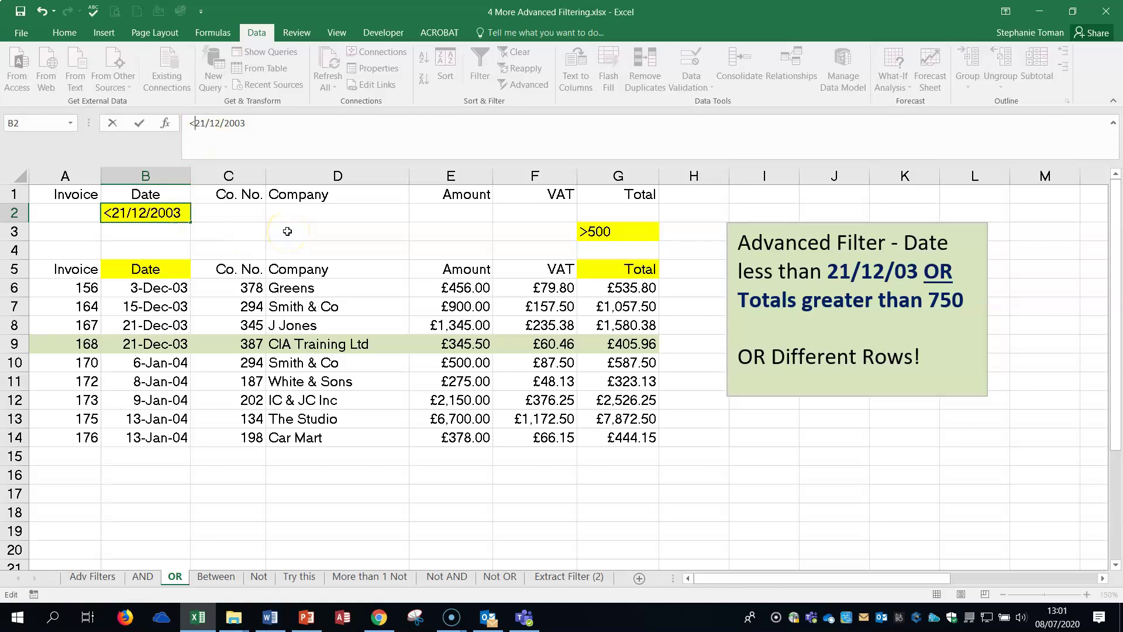
pyautogui.click(627, 237)
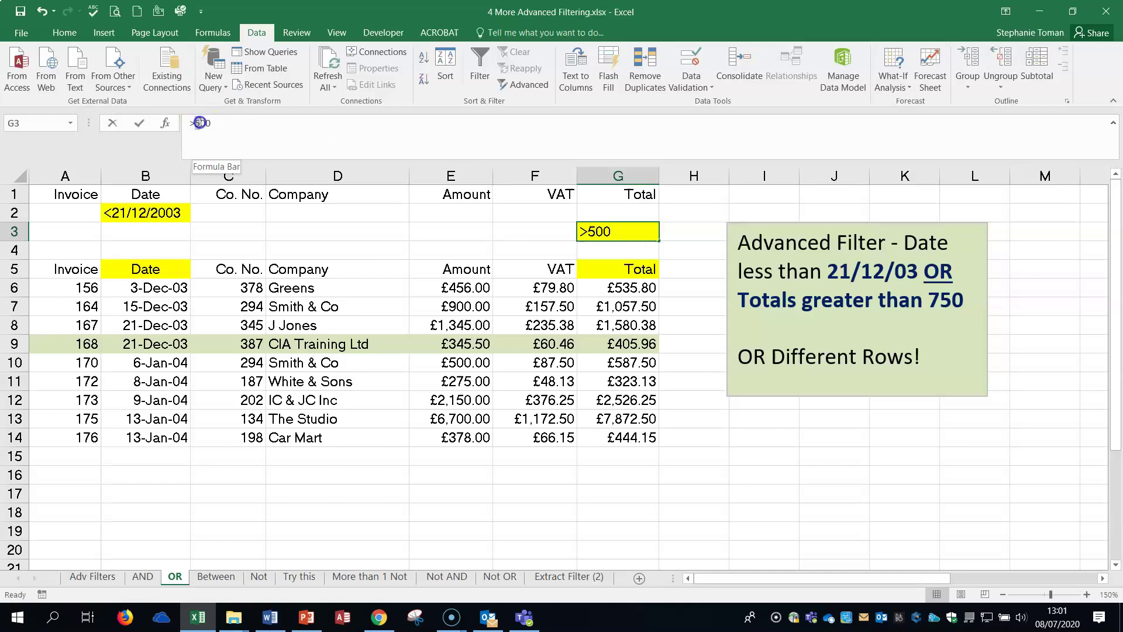
pyautogui.moveTo(199, 123); pyautogui.dragTo(227, 120)
pyautogui.write('7')
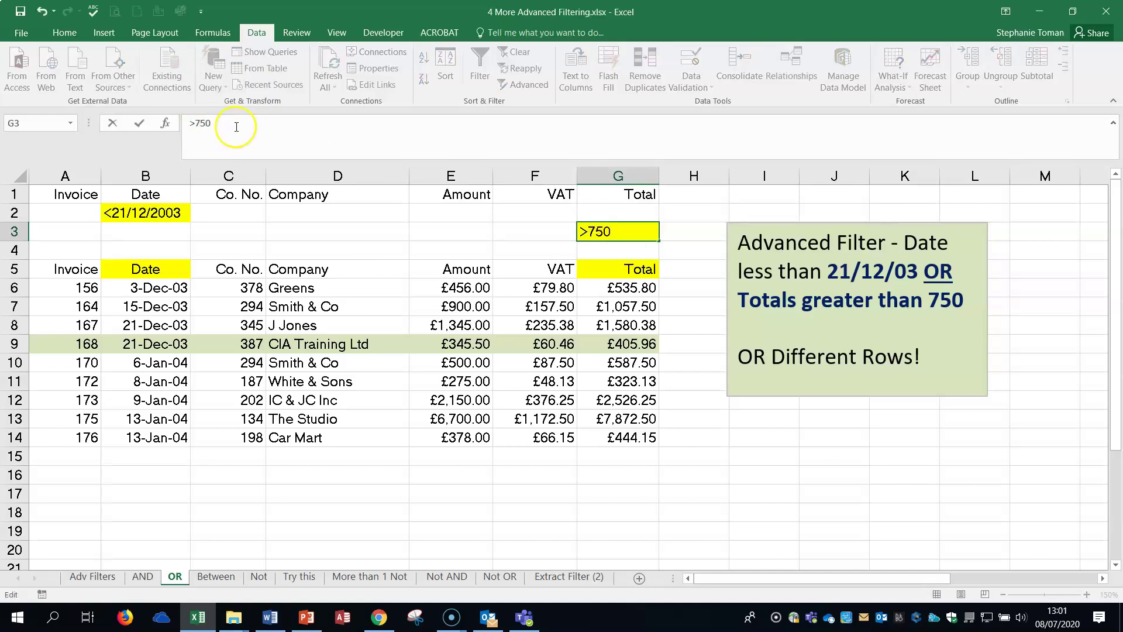
pyautogui.click(445, 343)
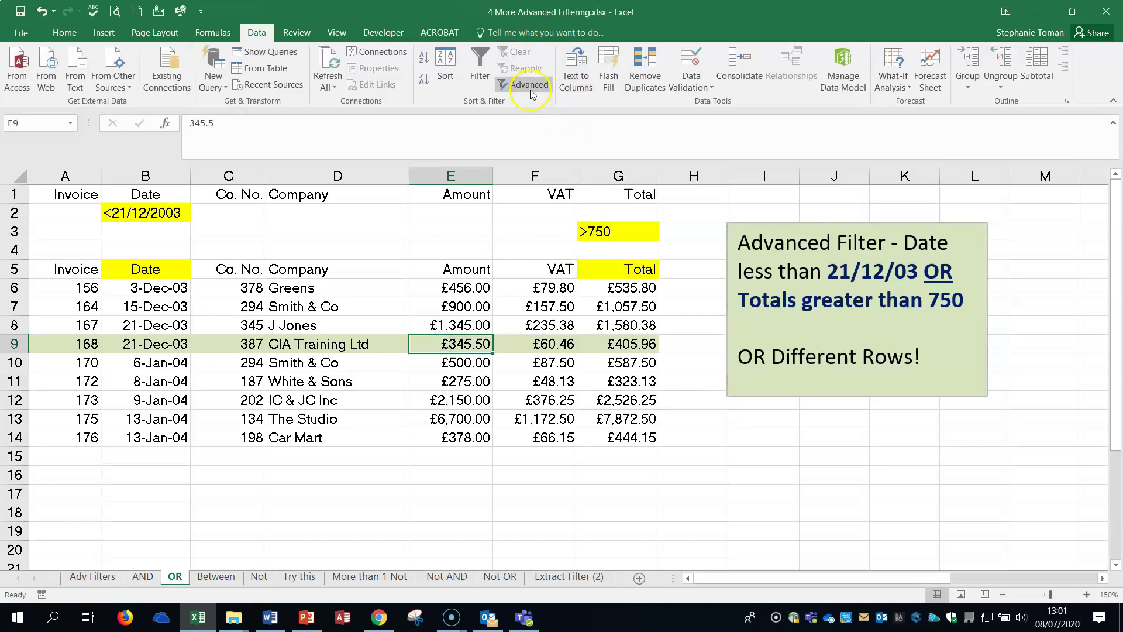
# Run an Advanced Filter with criteria range A1:G2, copying matching rows to A18
pyautogui.click(530, 88)
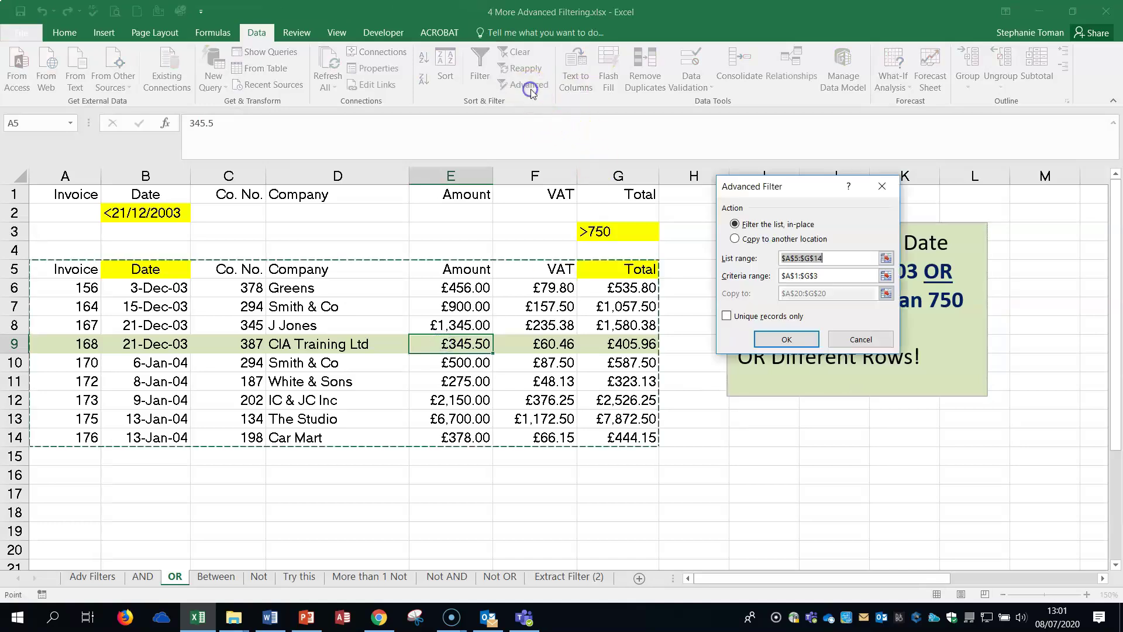
pyautogui.click(887, 275)
pyautogui.moveTo(61, 193); pyautogui.dragTo(641, 232)
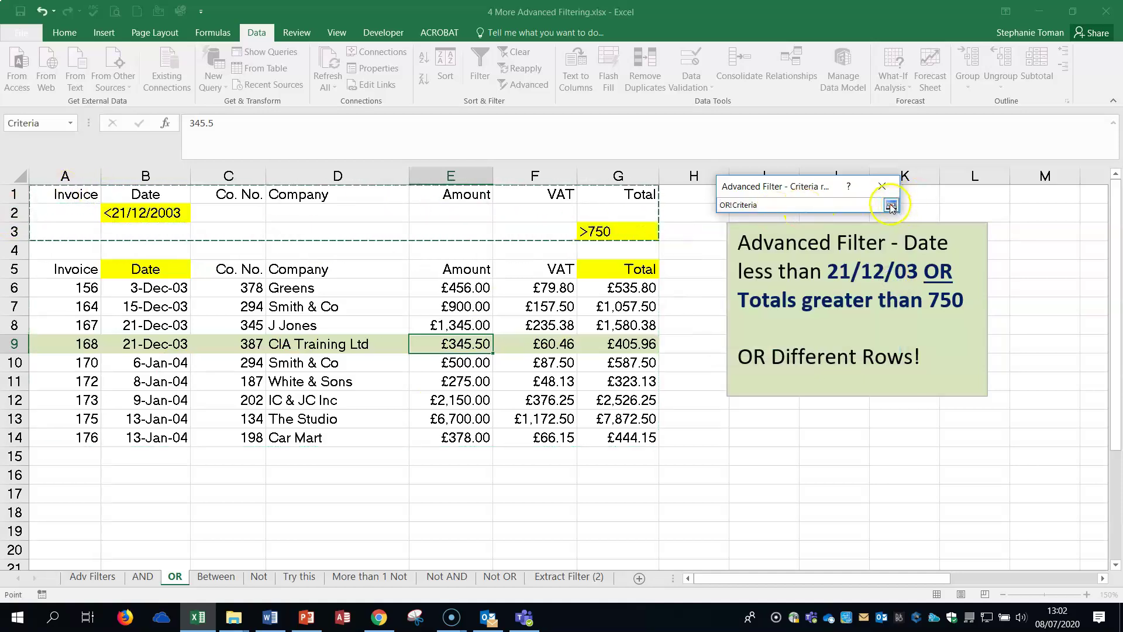
pyautogui.click(891, 206)
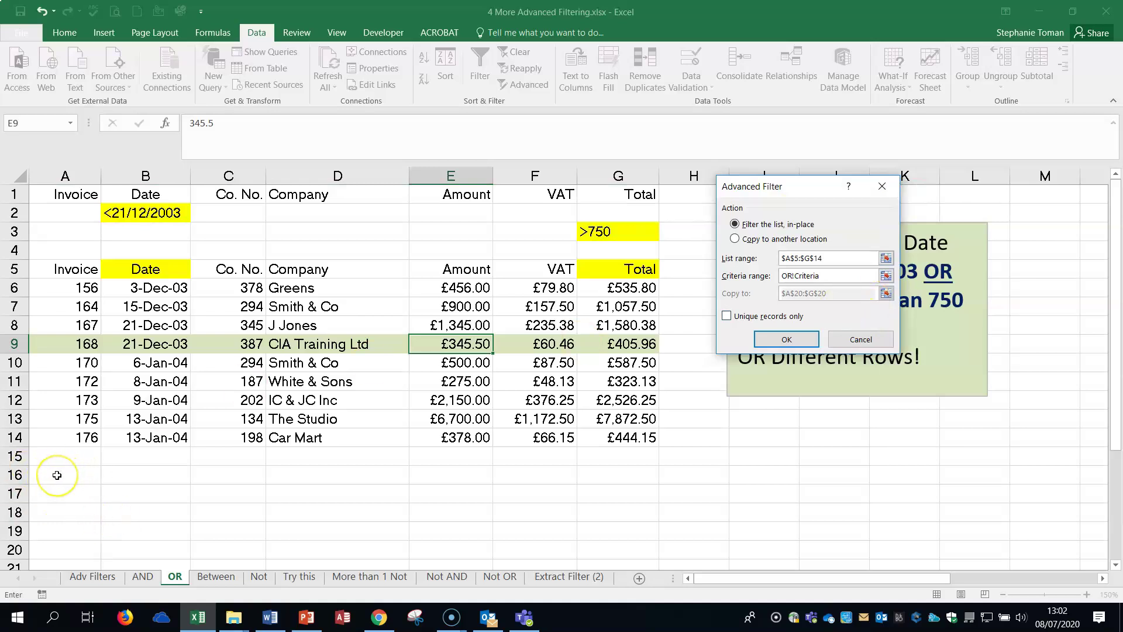
pyautogui.click(735, 239)
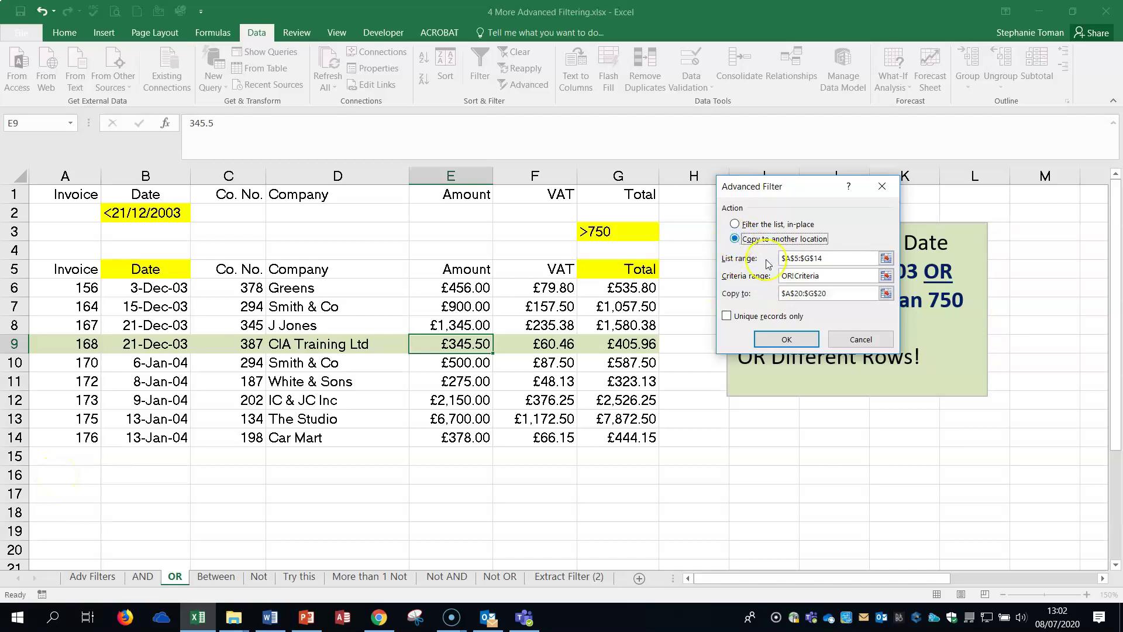
pyautogui.click(886, 293)
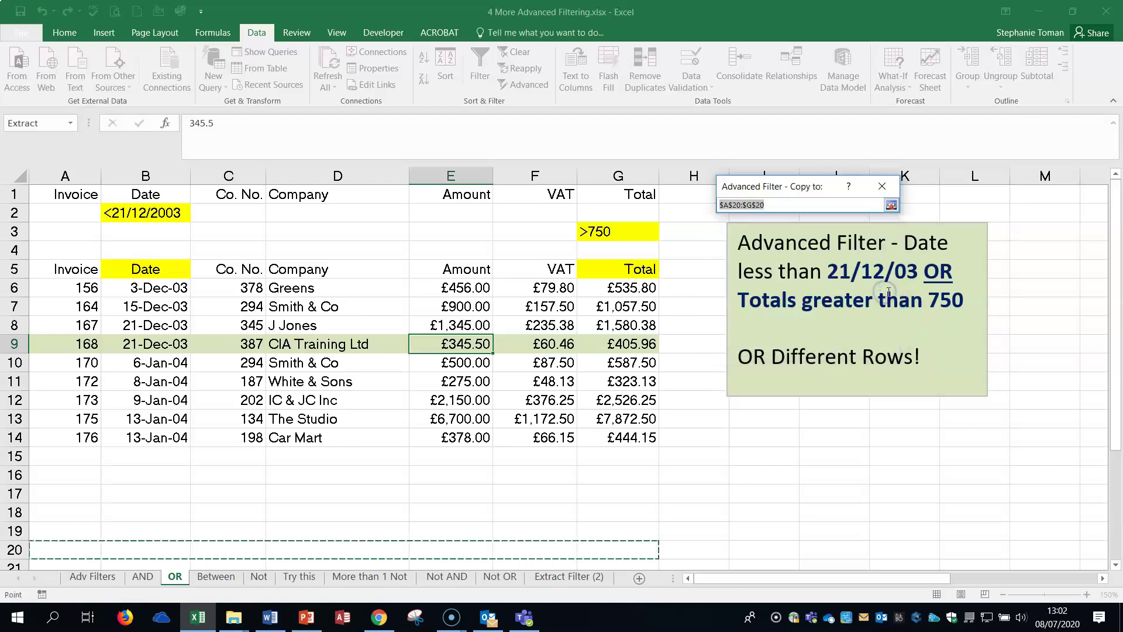
pyautogui.click(42, 516)
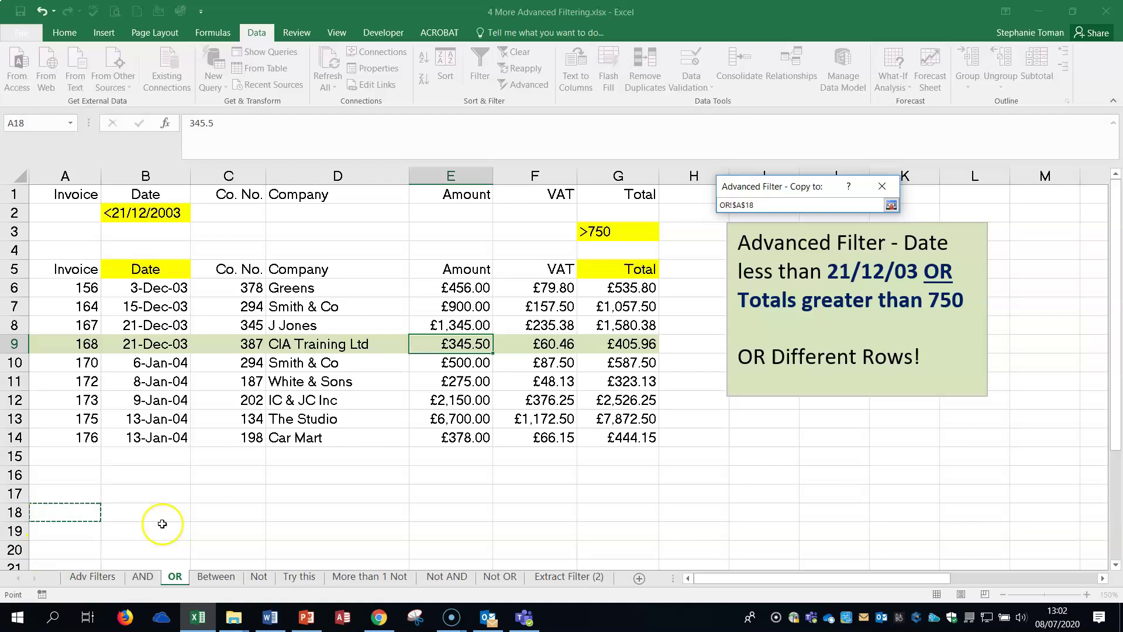
pyautogui.click(890, 204)
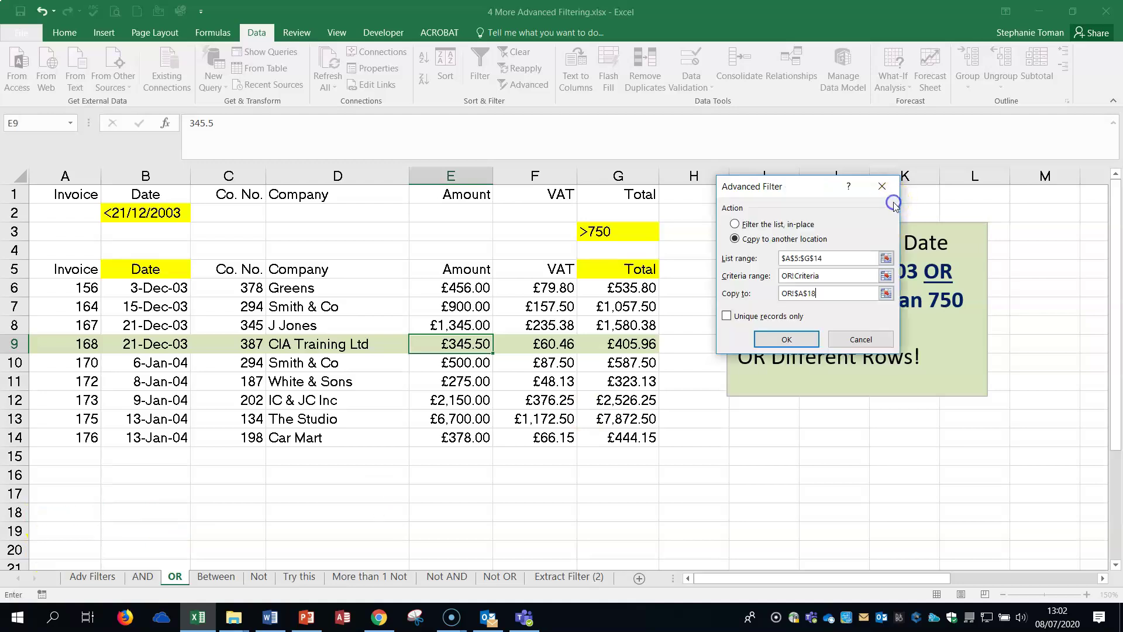
pyautogui.click(787, 339)
# Review the extracted rows at row 18: invoices 156, 164, 167, 173 and 175
pyautogui.scroll(-2, 936, 477)
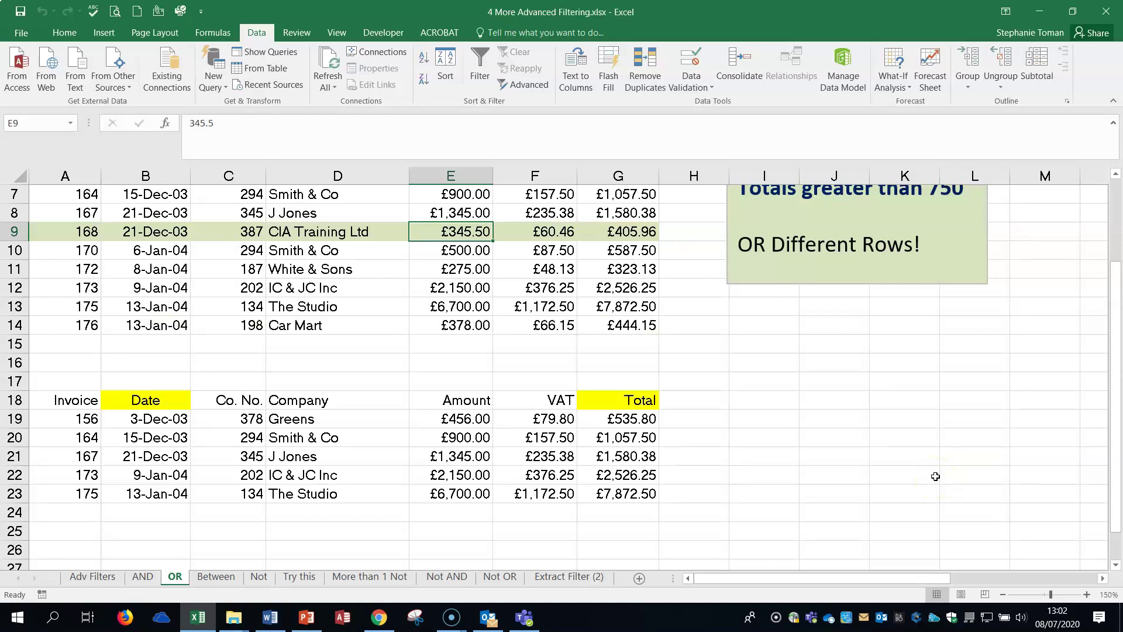
pyautogui.click(835, 471)
pyautogui.scroll(2, 834, 468)
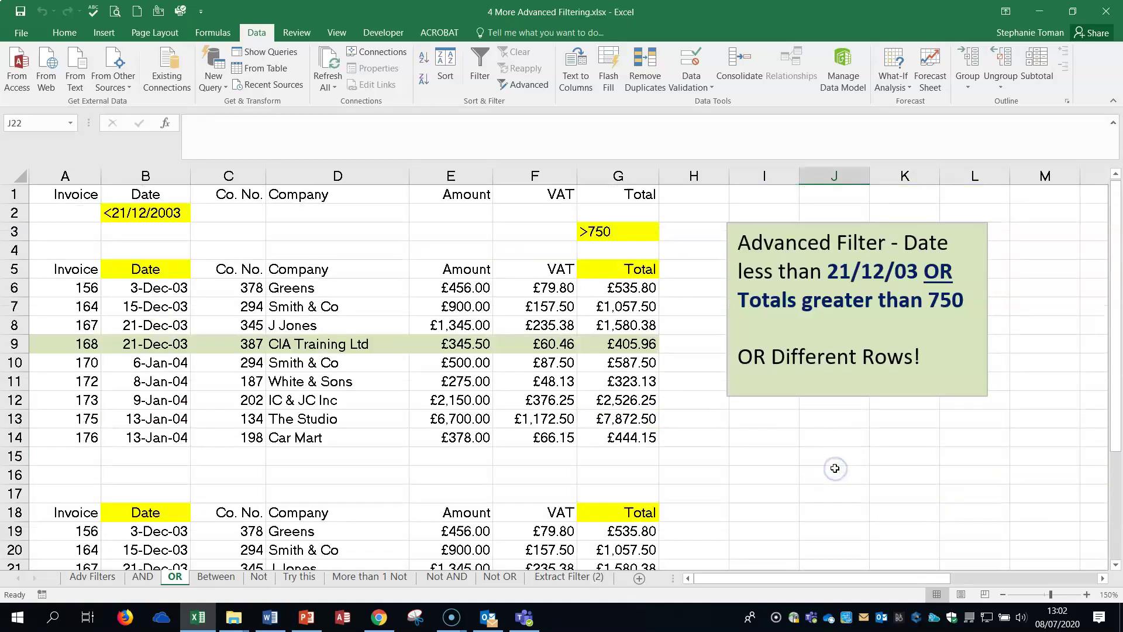
pyautogui.click(540, 351)
pyautogui.click(835, 441)
pyautogui.scroll(-3, 838, 441)
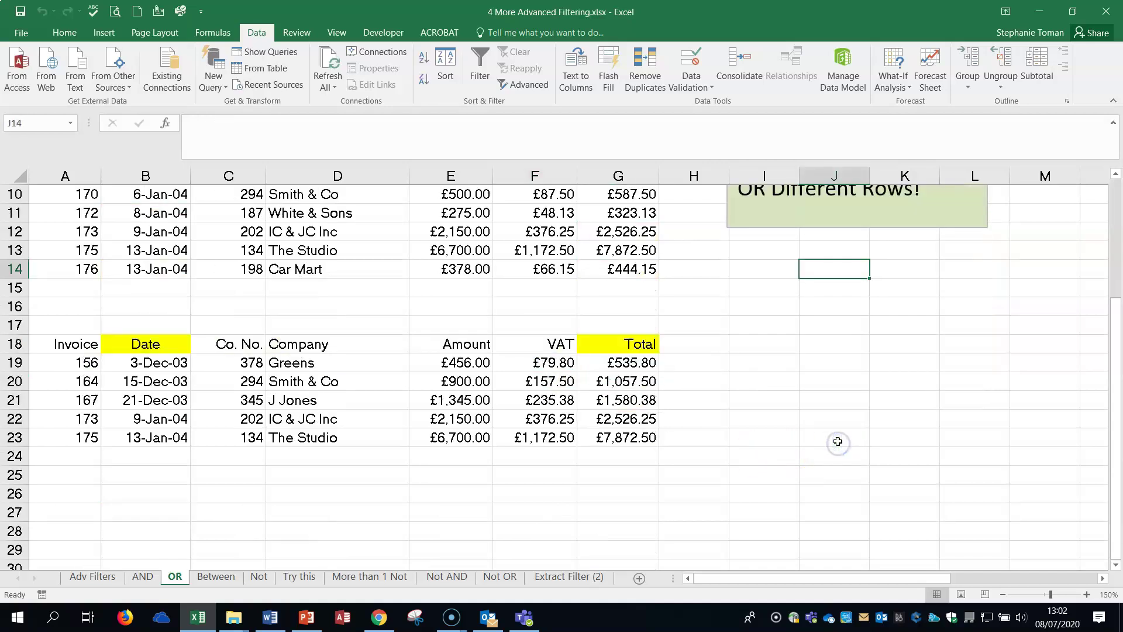
pyautogui.scroll(2, 838, 442)
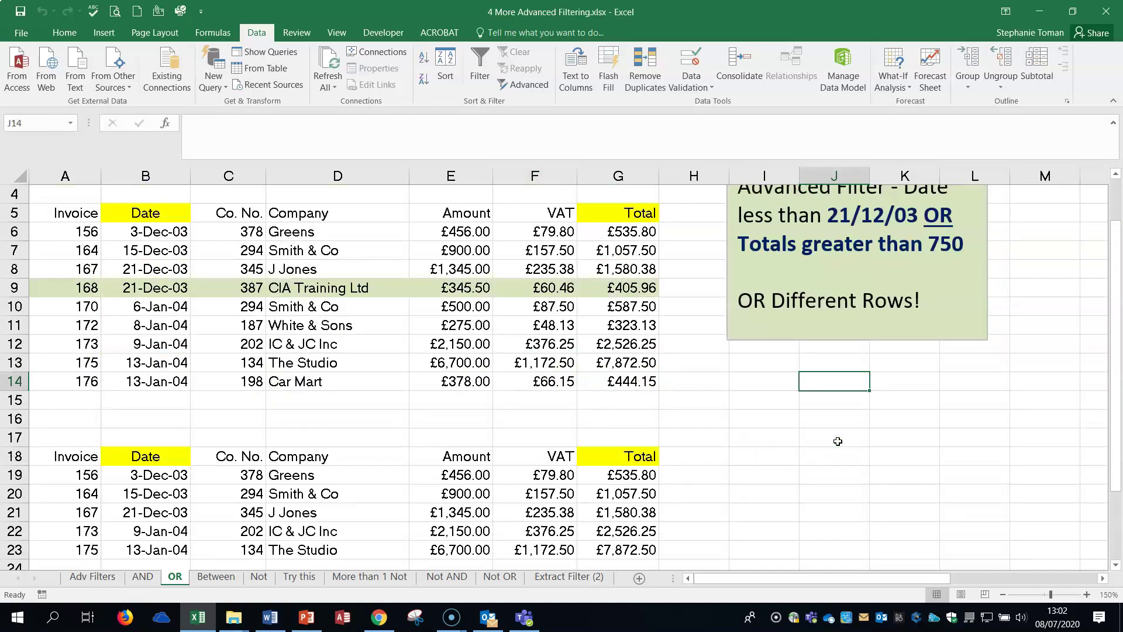
pyautogui.scroll(-3, 837, 440)
pyautogui.scroll(3, 838, 444)
pyautogui.scroll(1, 838, 443)
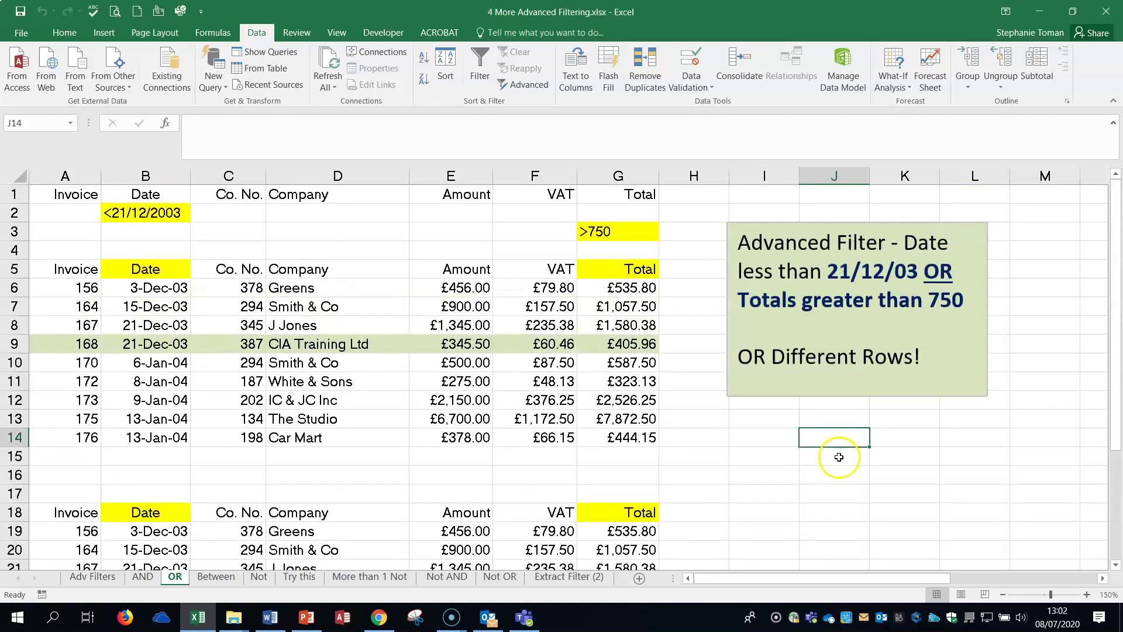
# On the Between sheet, inspect criteria row 2 and the second Amount heading in F1
pyautogui.click(206, 581)
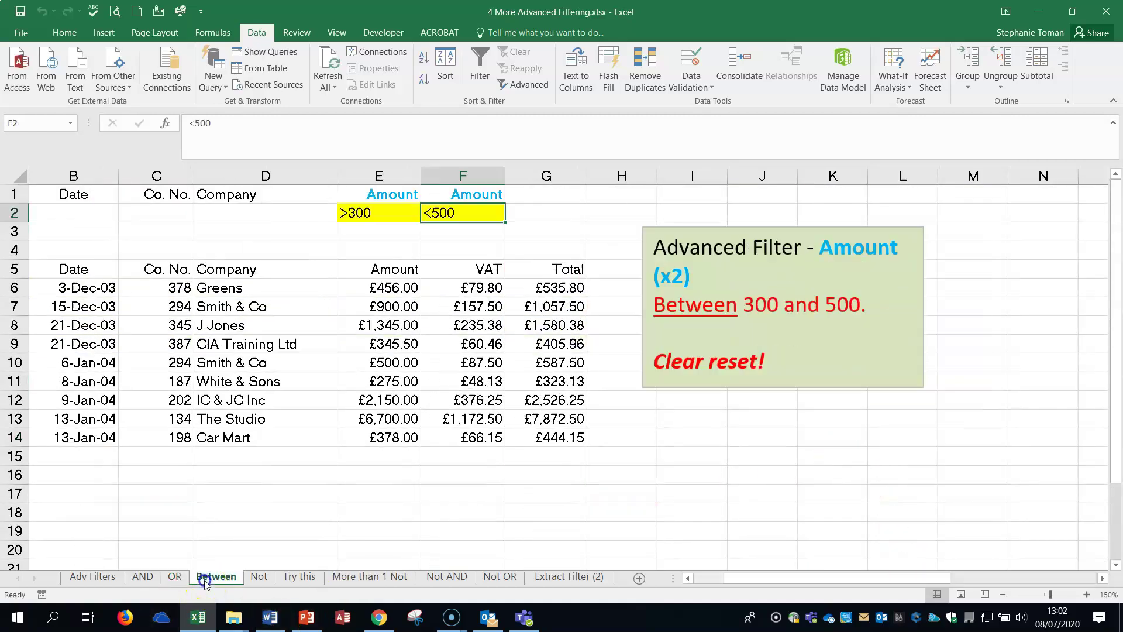
pyautogui.click(14, 212)
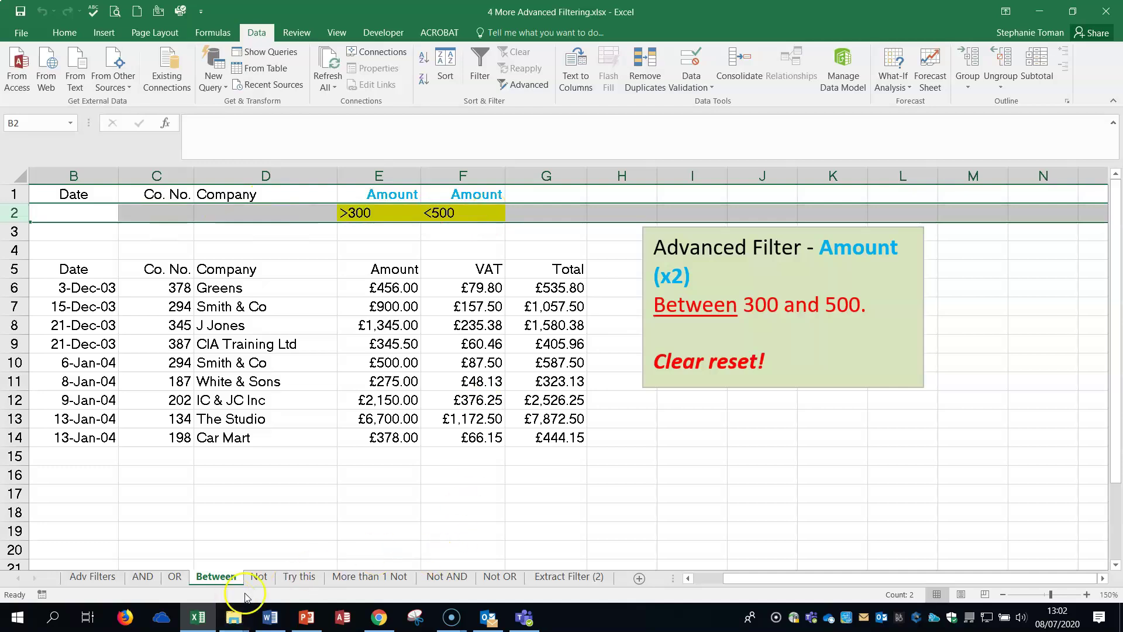
pyautogui.click(451, 193)
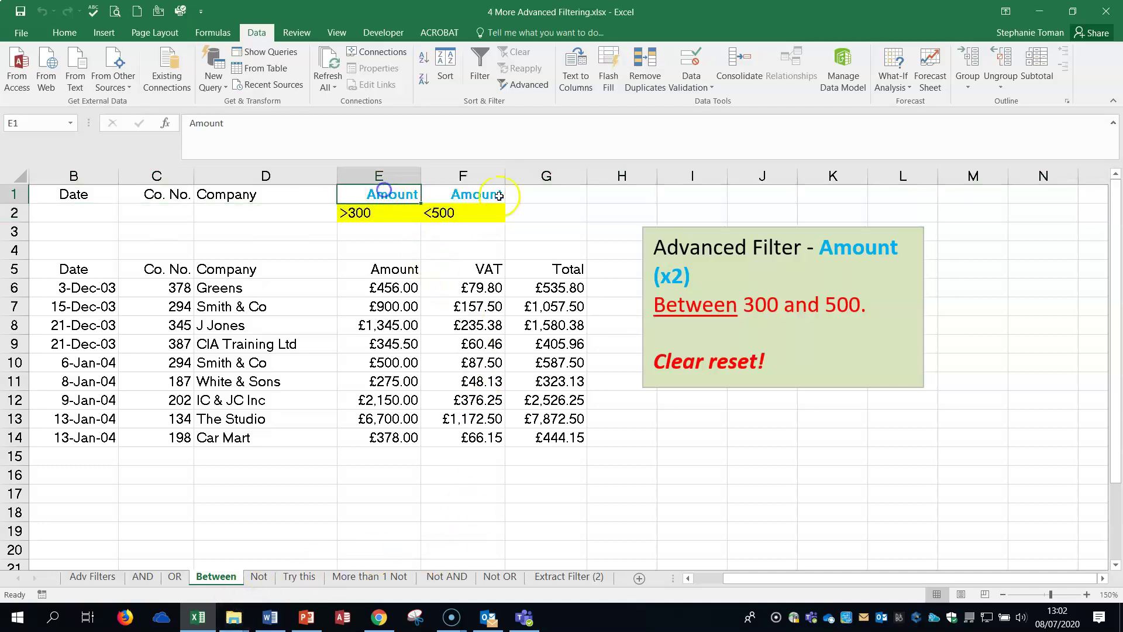
# Go to the Not sheet and select a cell inside the invoice list
pyautogui.click(257, 577)
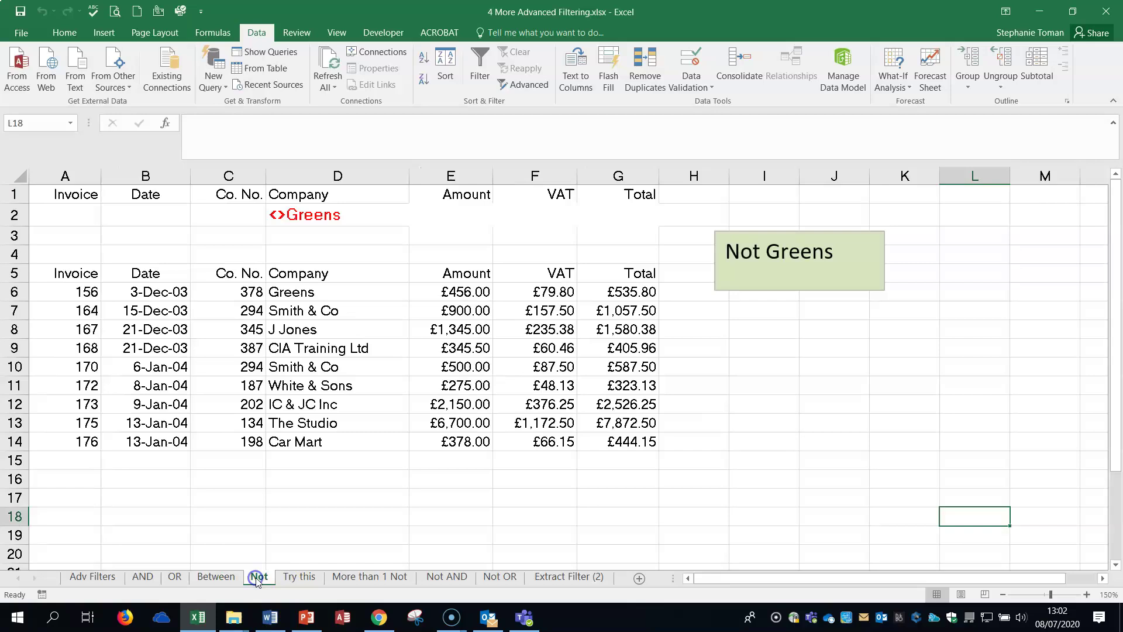
pyautogui.click(781, 504)
pyautogui.click(791, 447)
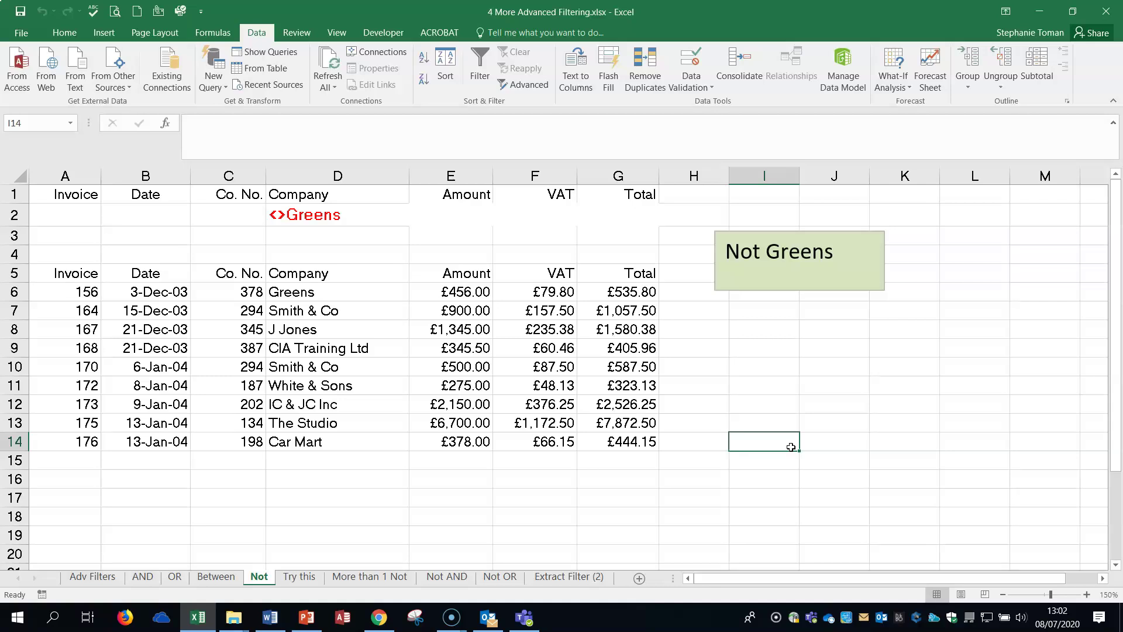
pyautogui.click(380, 350)
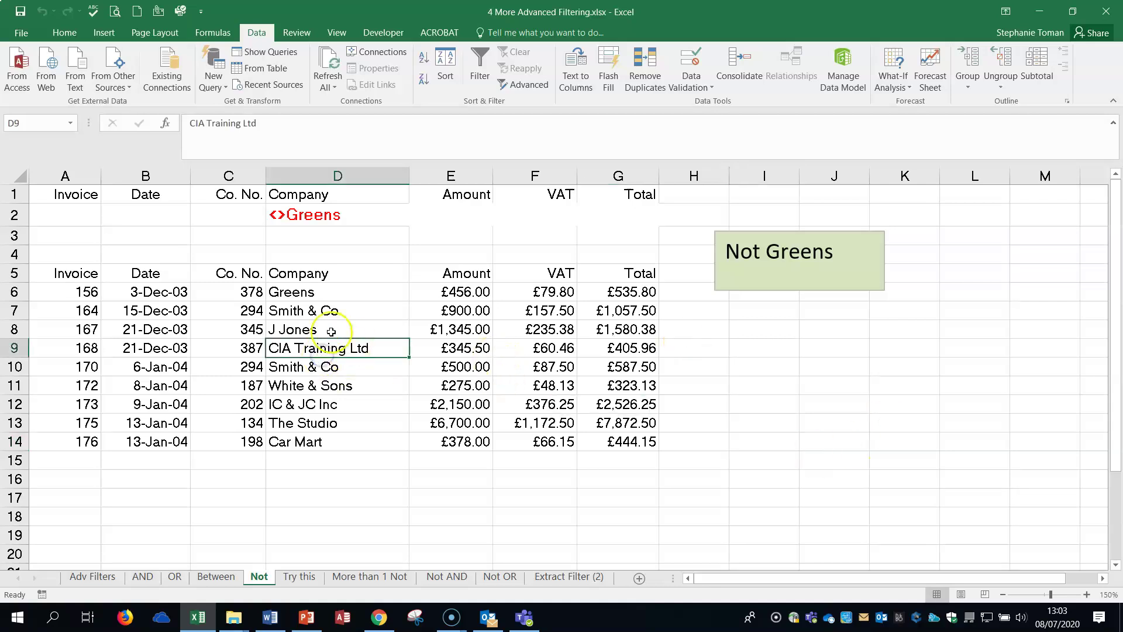
# Advanced-filter with criteria rows 1-2, copying the eight non-Greens invoices to $A$17:$G$17
pyautogui.click(528, 87)
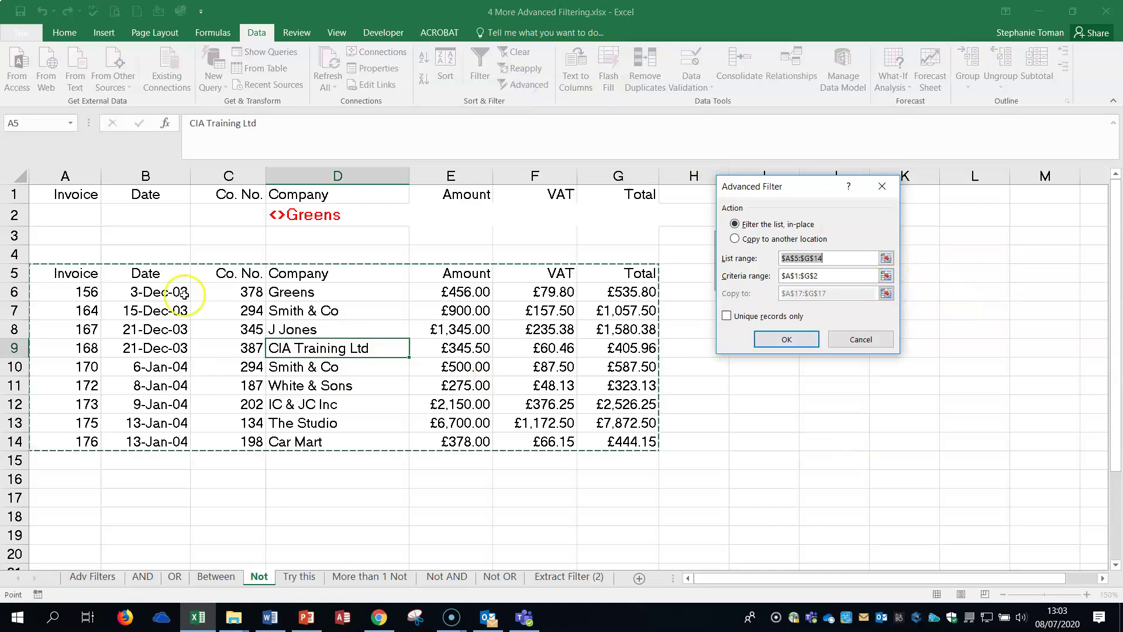
pyautogui.click(886, 275)
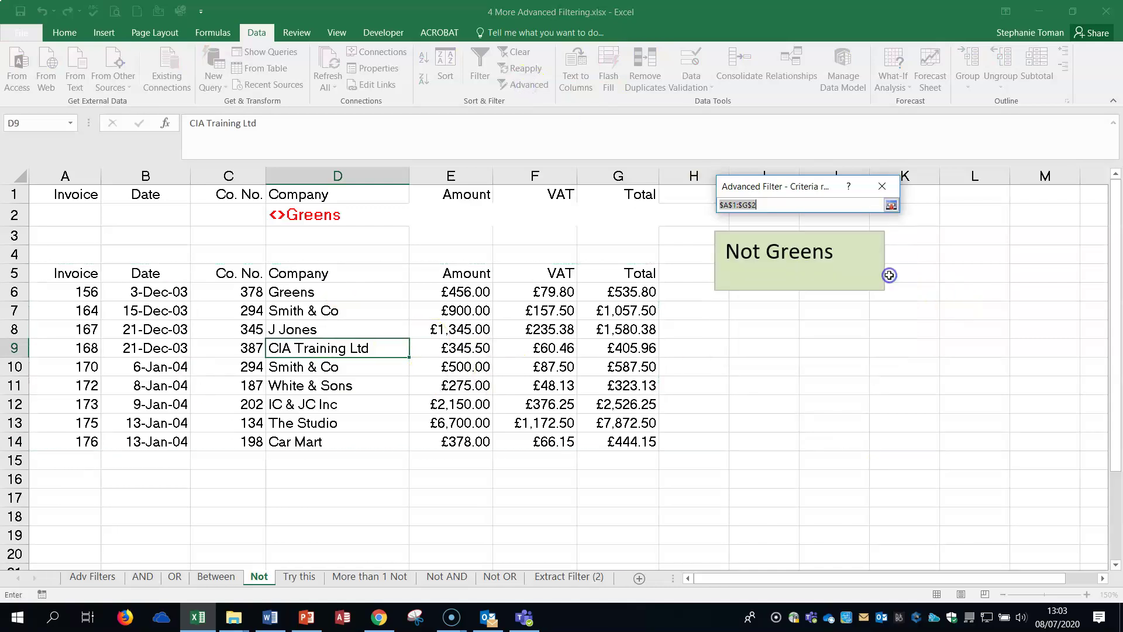
pyautogui.moveTo(37, 193); pyautogui.dragTo(634, 217)
pyautogui.click(891, 204)
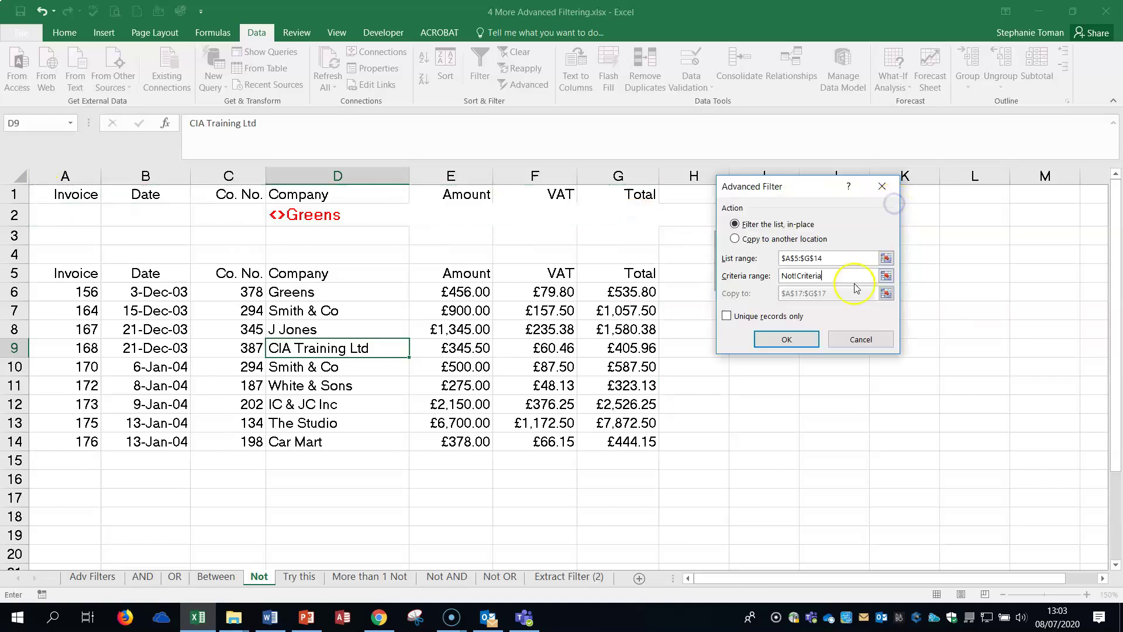
pyautogui.click(738, 238)
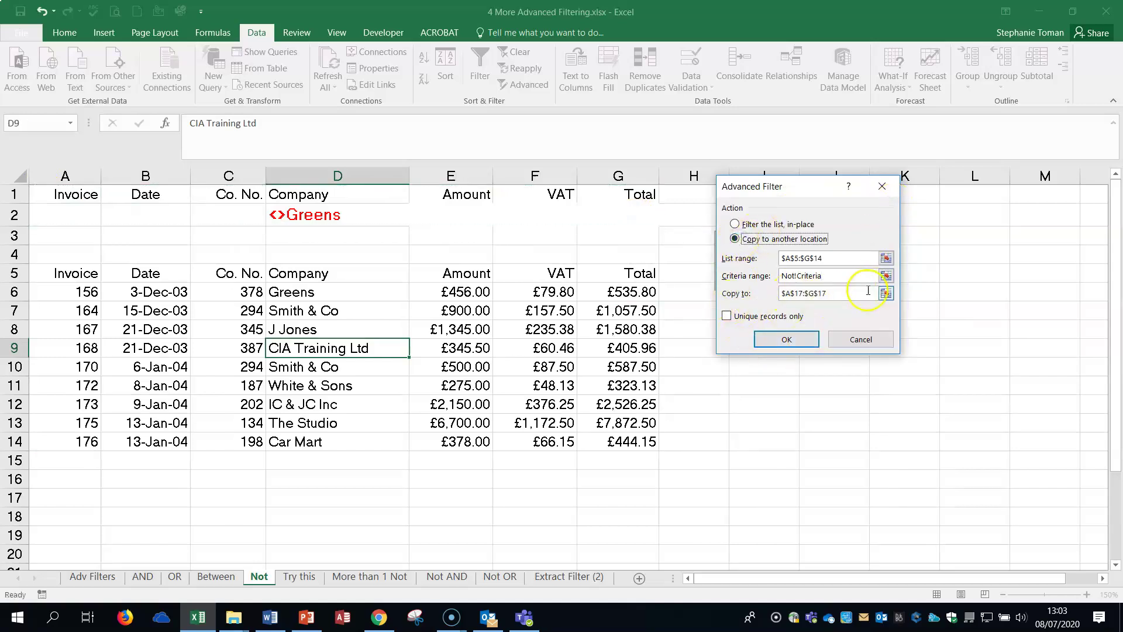
pyautogui.click(886, 293)
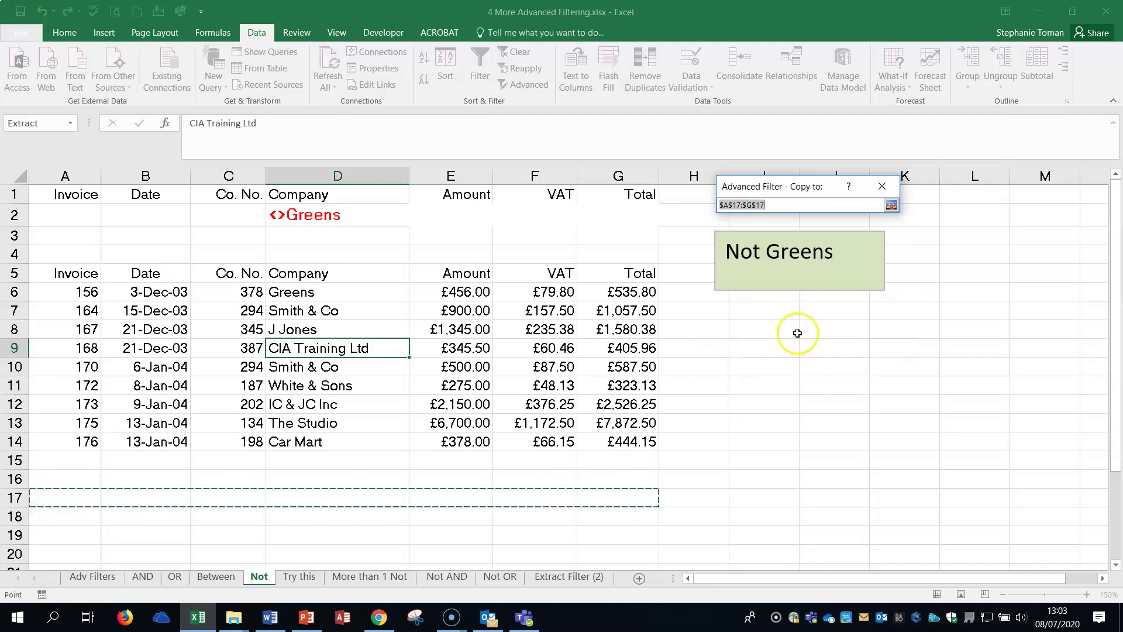
pyautogui.click(890, 205)
pyautogui.click(783, 338)
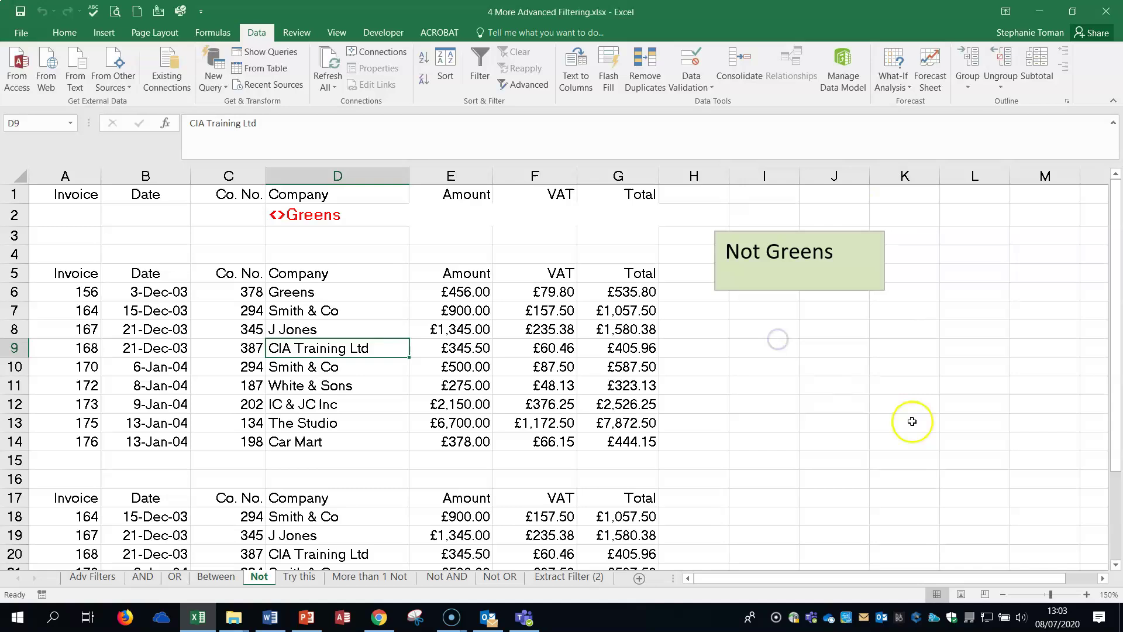
pyautogui.scroll(-2, 912, 421)
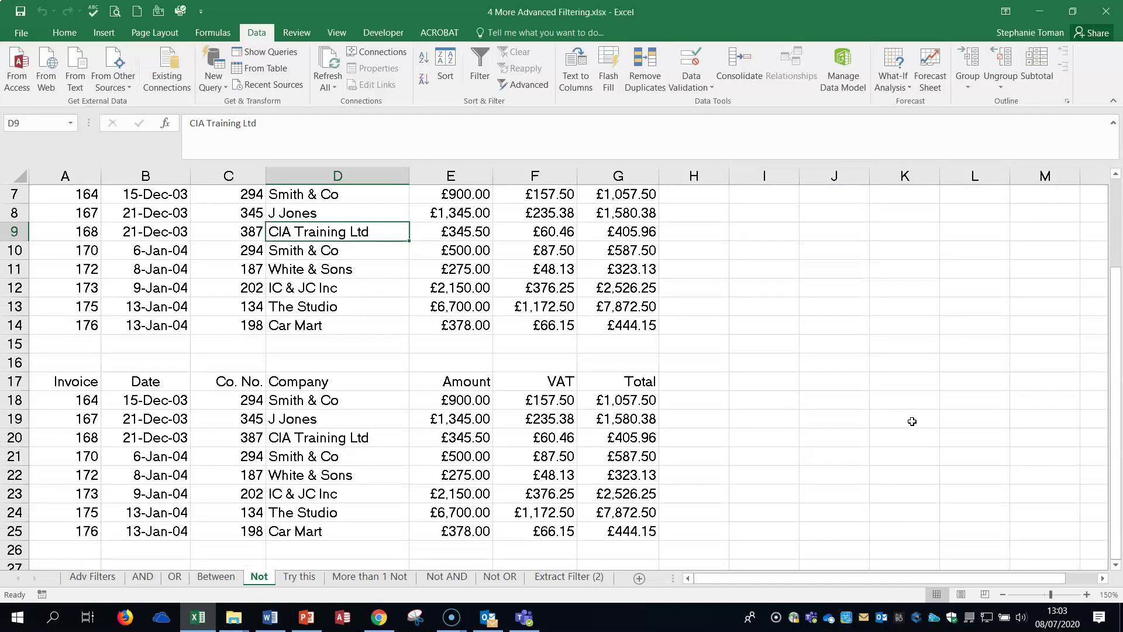
pyautogui.scroll(2, 911, 421)
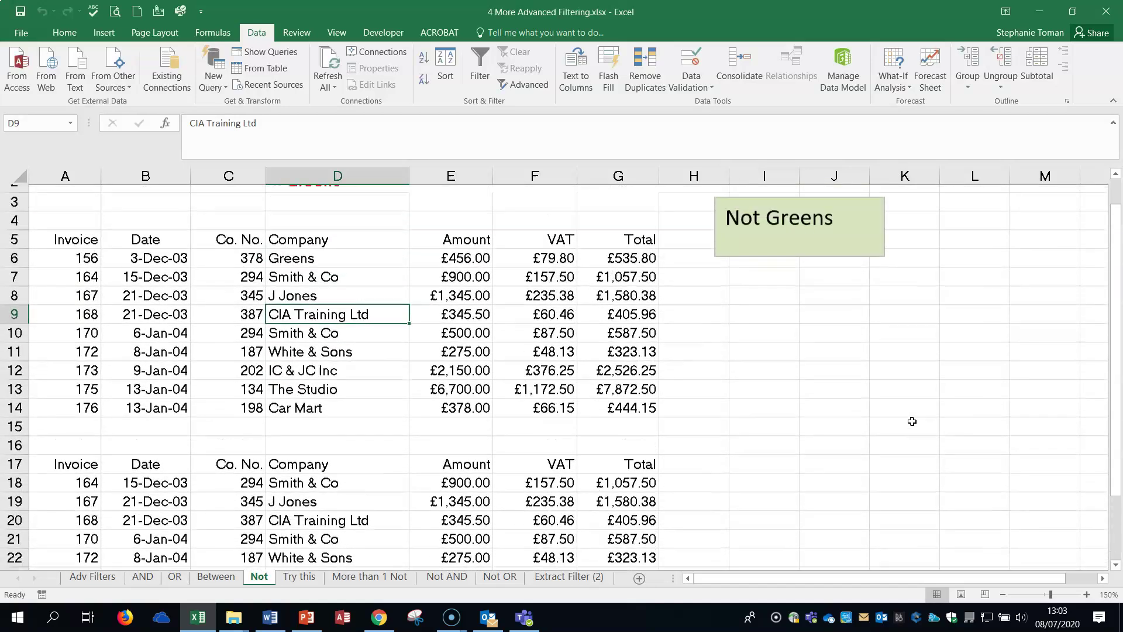
pyautogui.scroll(-1, 912, 421)
pyautogui.scroll(-1, 912, 421)
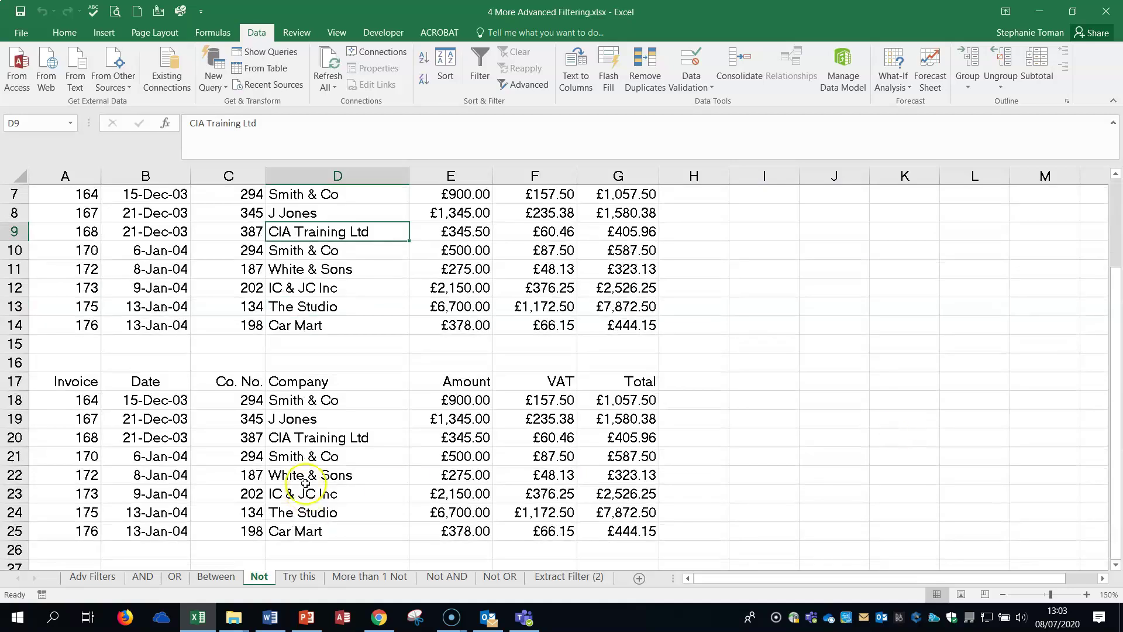
# On the Try this sheet, copy the Company heading from D1 into H1
pyautogui.click(299, 577)
pyautogui.click(885, 396)
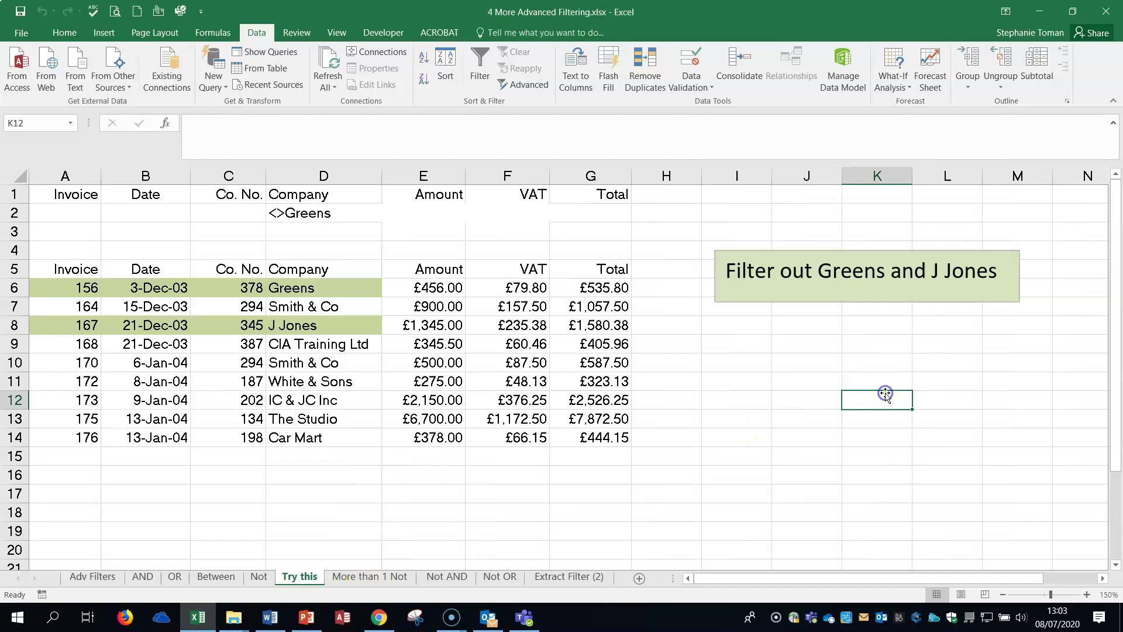
pyautogui.click(885, 403)
pyautogui.click(677, 200)
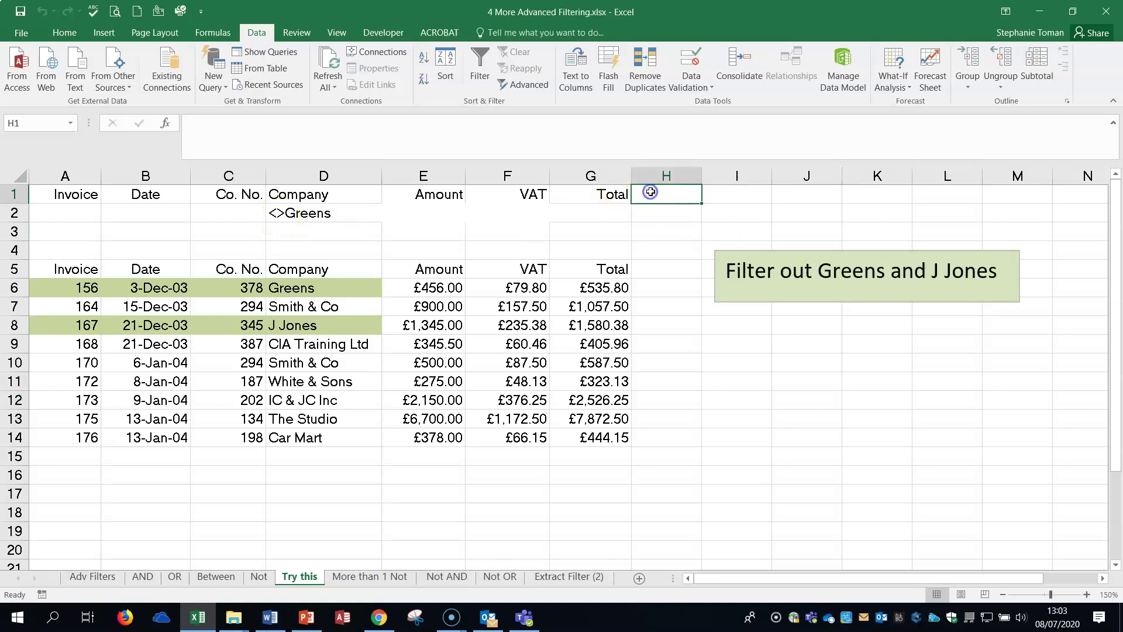
pyautogui.click(324, 190)
pyautogui.rightClick(327, 192)
pyautogui.click(359, 219)
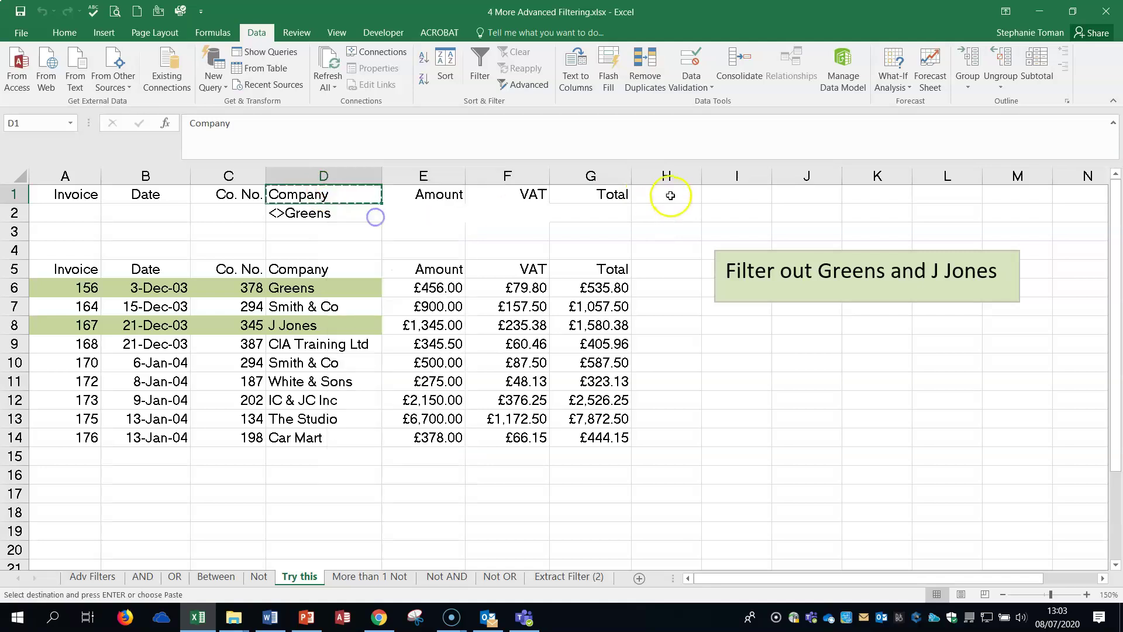
pyautogui.rightClick(666, 193)
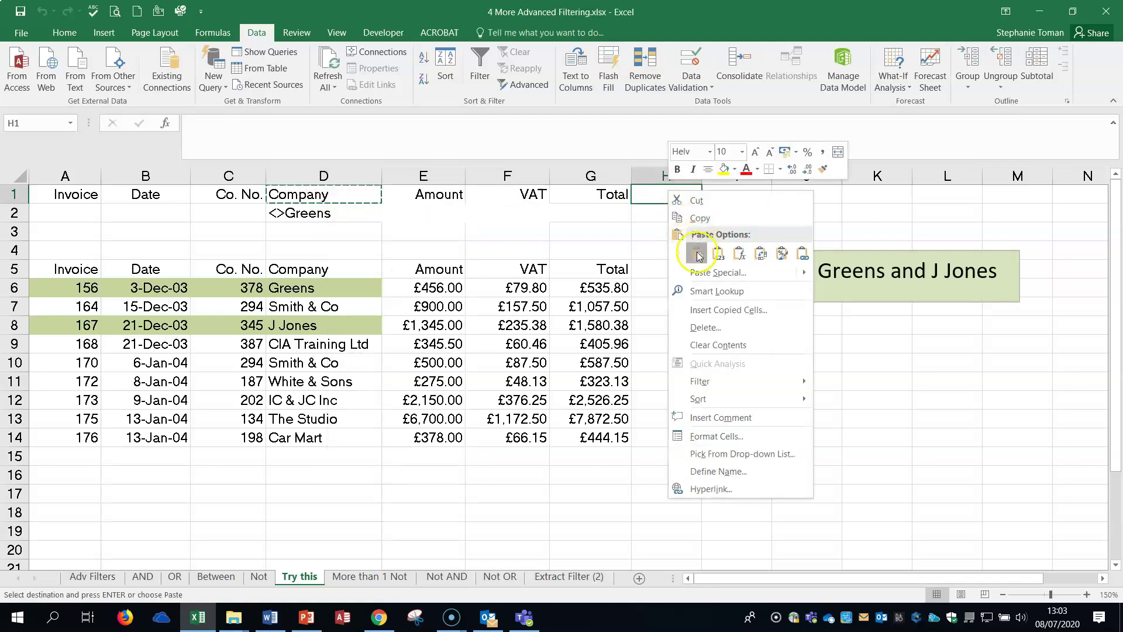
pyautogui.click(695, 252)
# Enter the criterion <>J Jones in H2
pyautogui.click(652, 213)
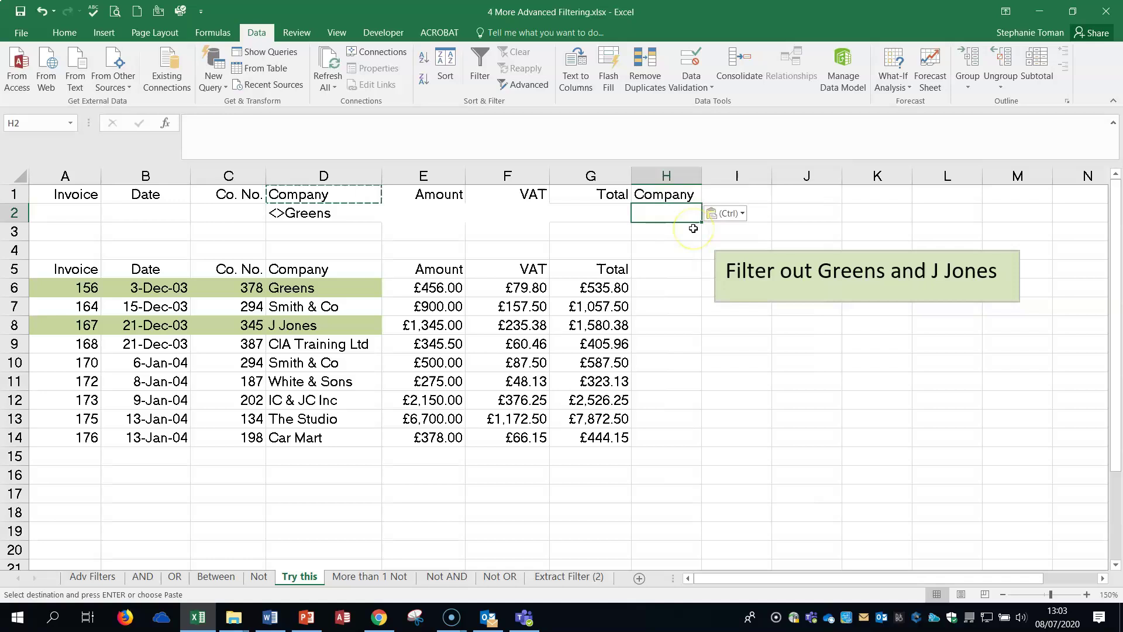
pyautogui.write('<>J Jones')
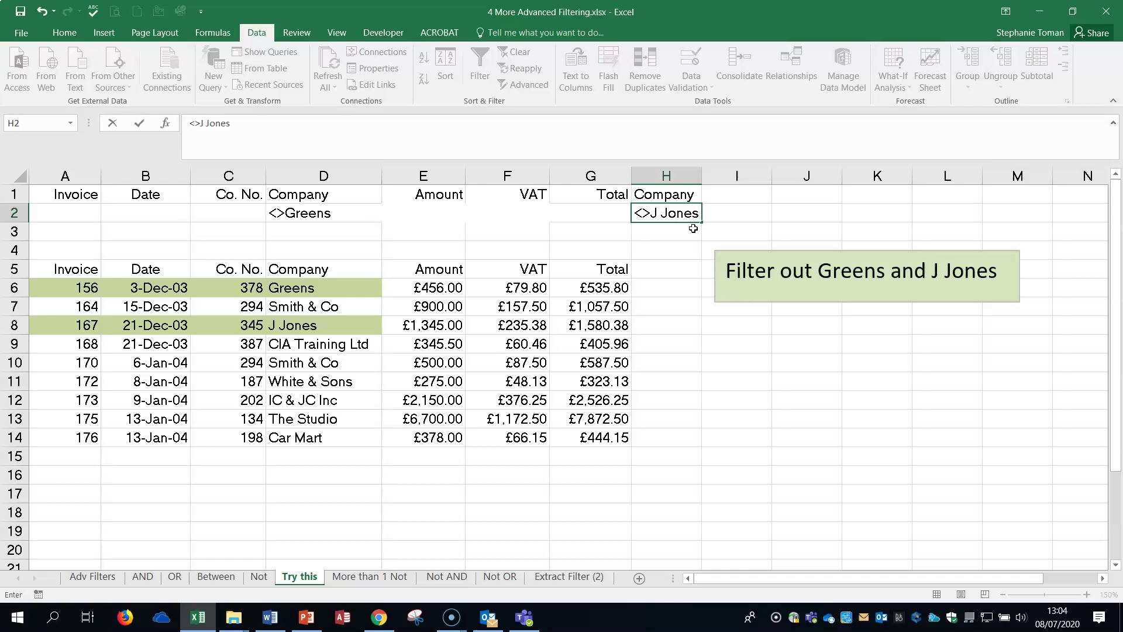
pyautogui.click(409, 399)
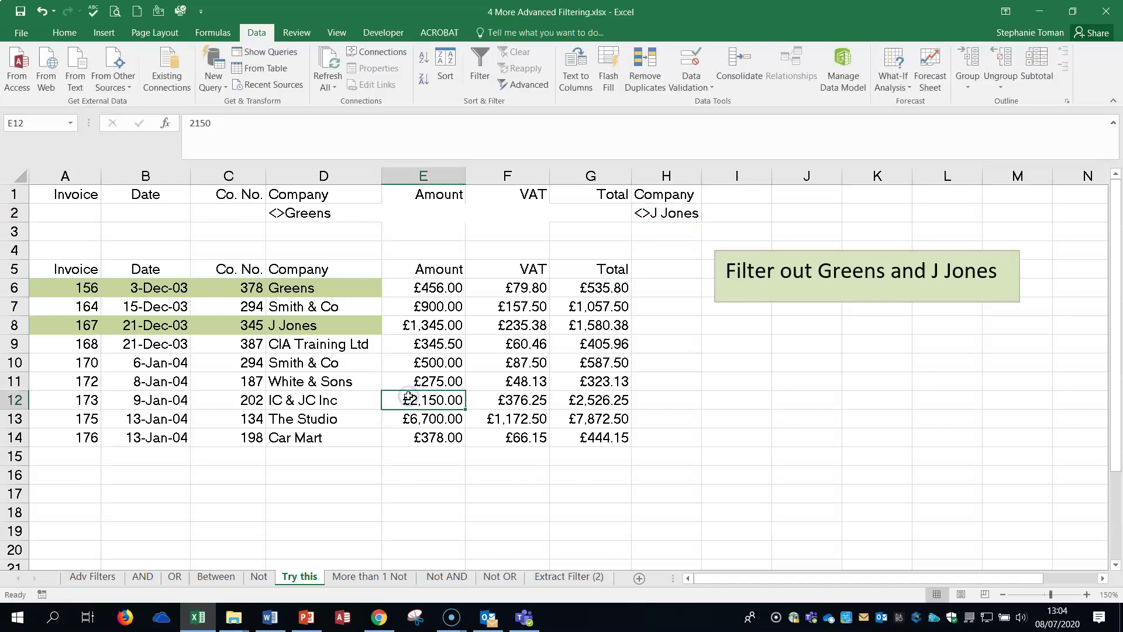
# Set the Advanced Filter list range to A5:G14 and criteria range to A1:H2
pyautogui.click(519, 87)
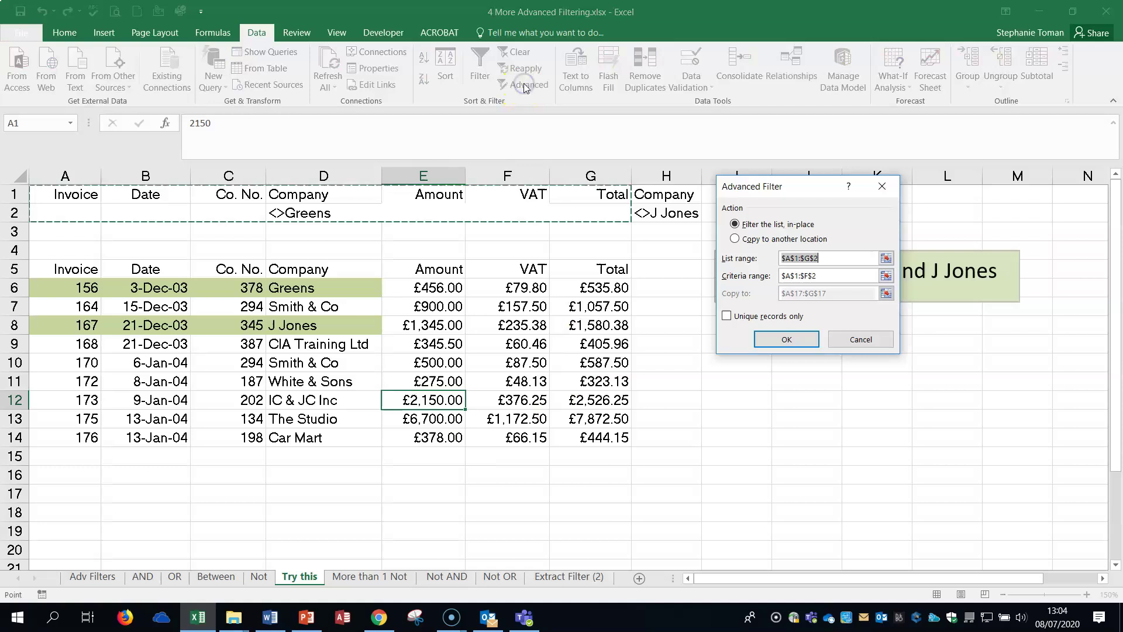
pyautogui.click(885, 257)
pyautogui.moveTo(56, 270); pyautogui.dragTo(592, 438)
pyautogui.click(891, 204)
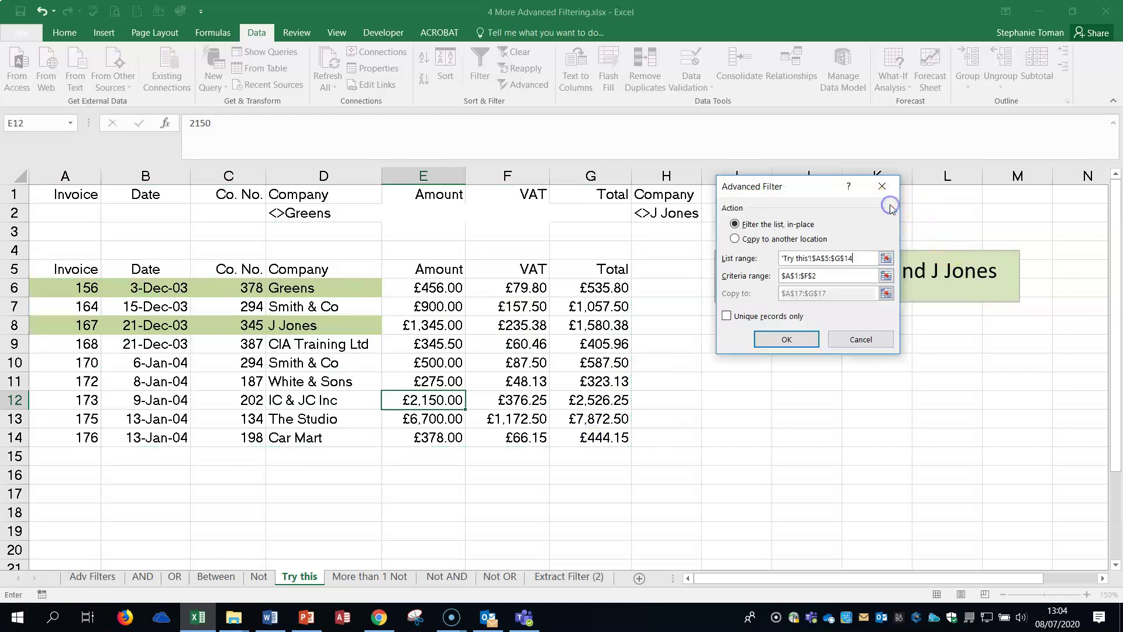
pyautogui.click(886, 276)
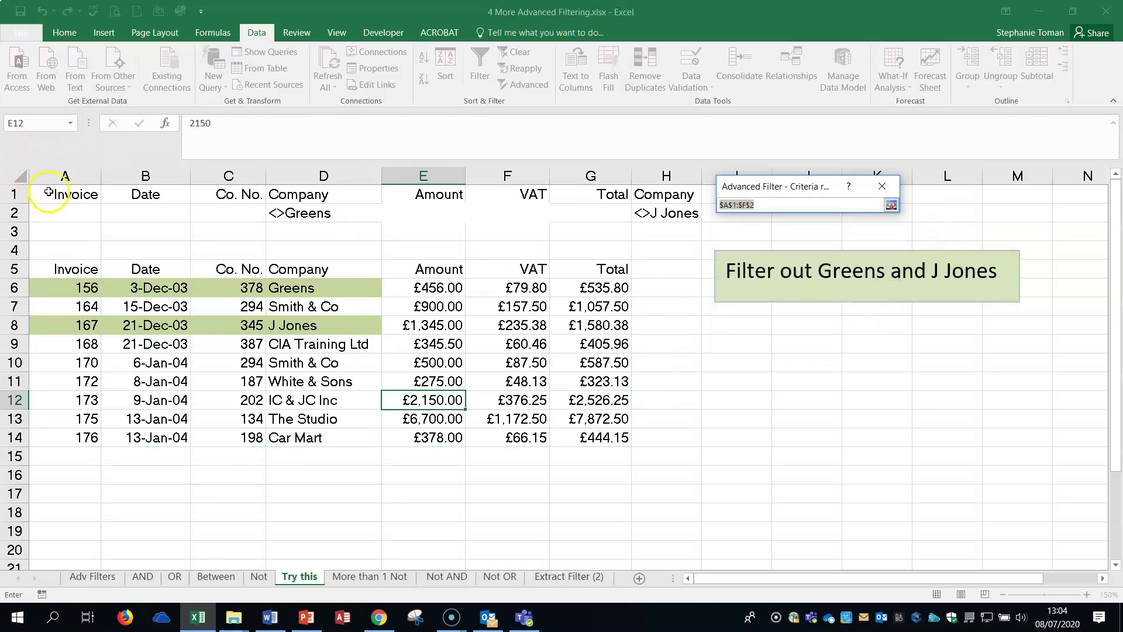
pyautogui.moveTo(50, 192); pyautogui.dragTo(700, 217)
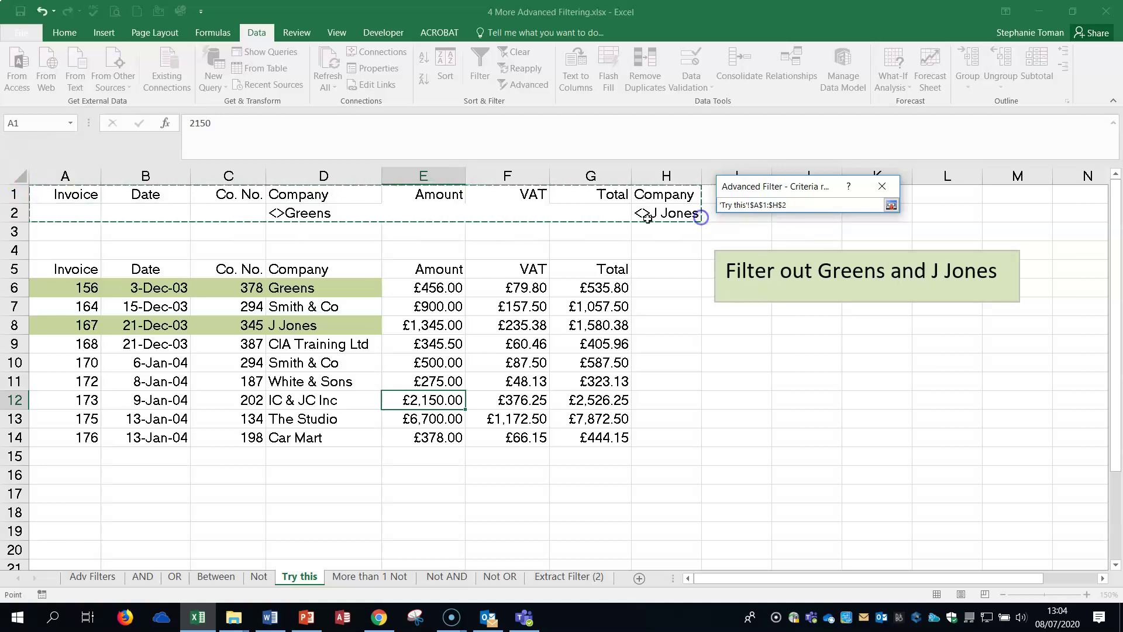
pyautogui.click(891, 205)
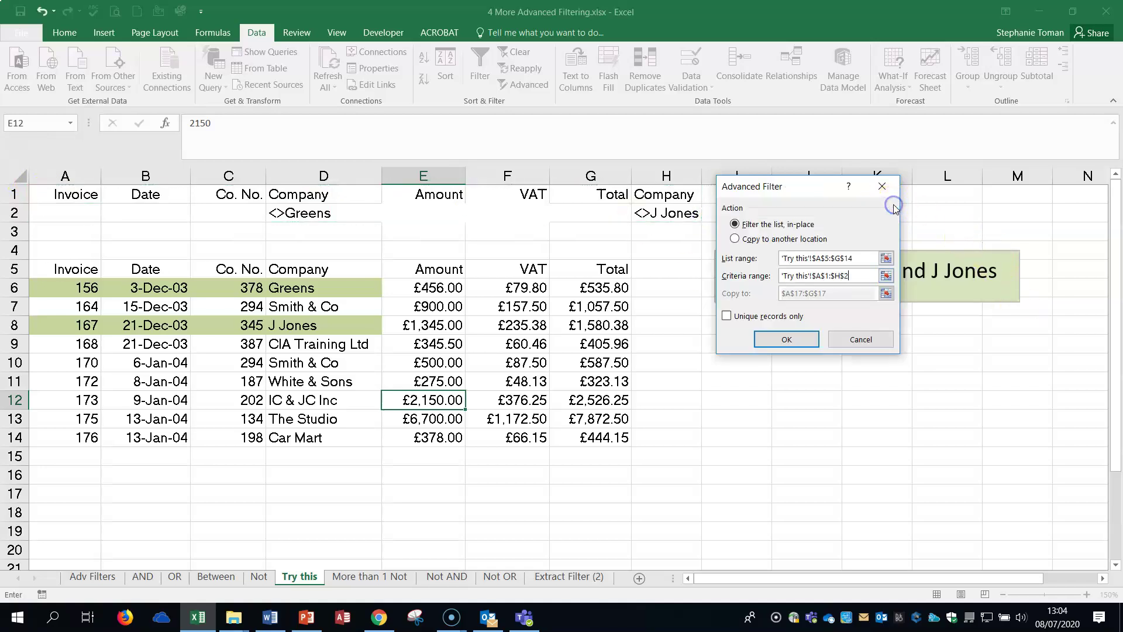
# Copy the results to $A$17:$G$17, yielding seven invoices without Greens or J Jones
pyautogui.click(737, 240)
pyautogui.click(886, 295)
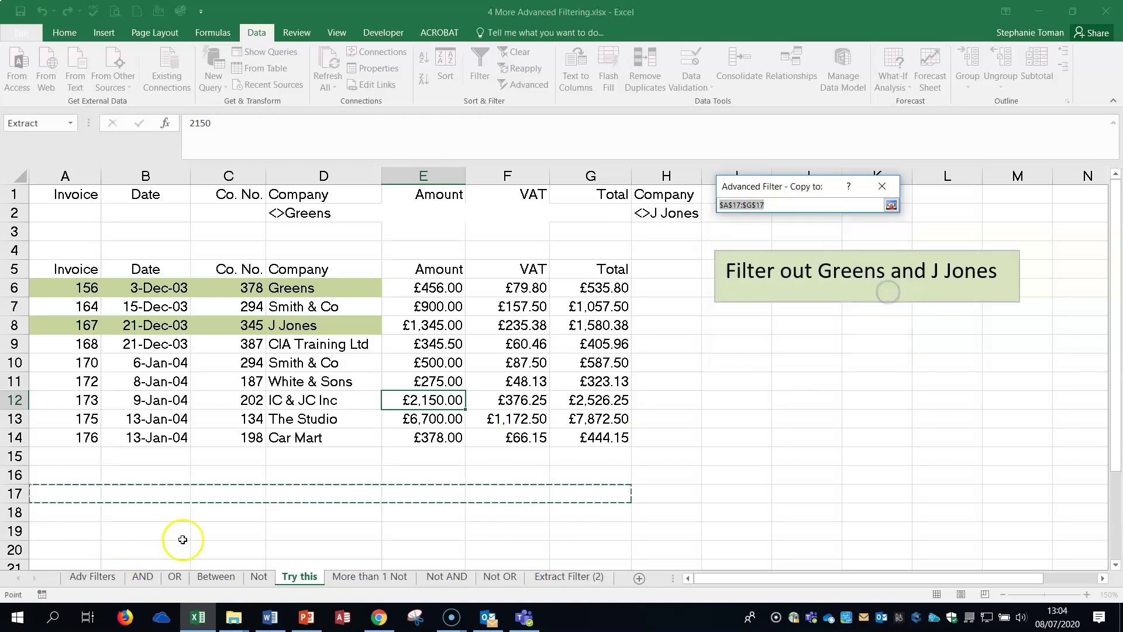
pyautogui.click(890, 205)
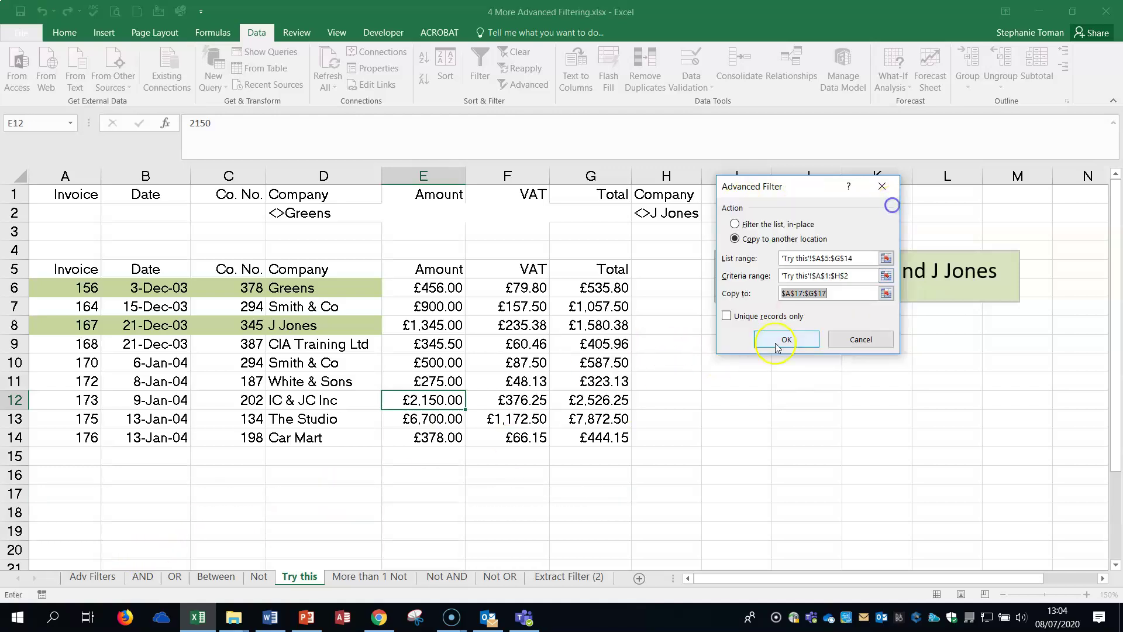
pyautogui.click(786, 337)
pyautogui.scroll(-2, 795, 452)
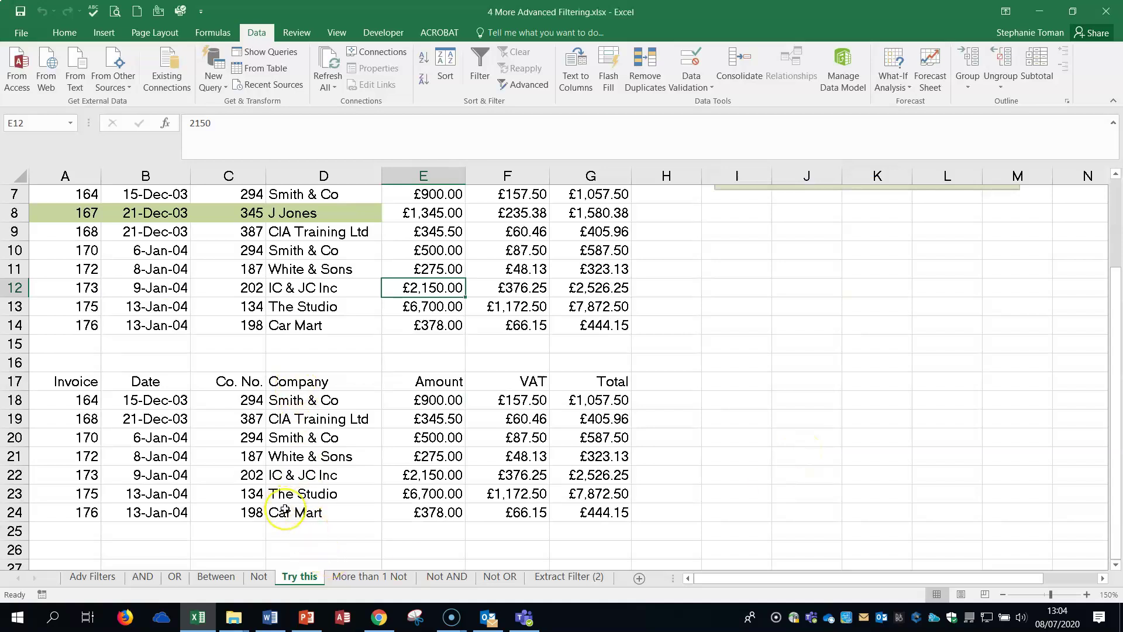
pyautogui.scroll(2, 285, 508)
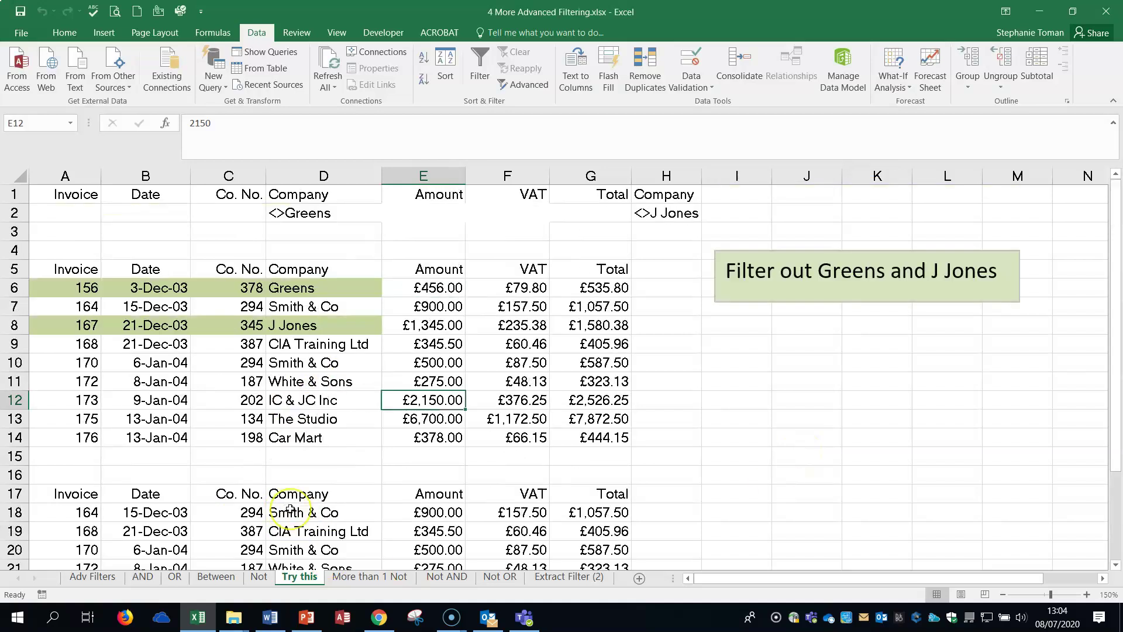
pyautogui.scroll(-1, 290, 509)
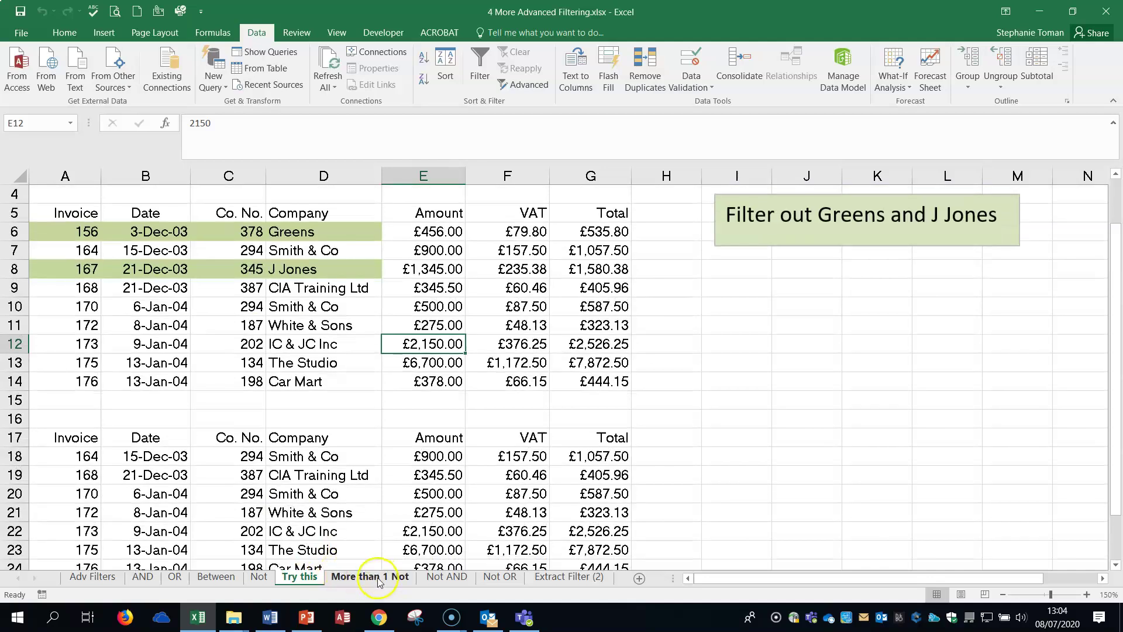
# Browse the More than 1 Not, Not AND, Not OR, Extract Filter (2) and Adv Filters sheets, ending on AND
pyautogui.click(374, 576)
pyautogui.click(355, 580)
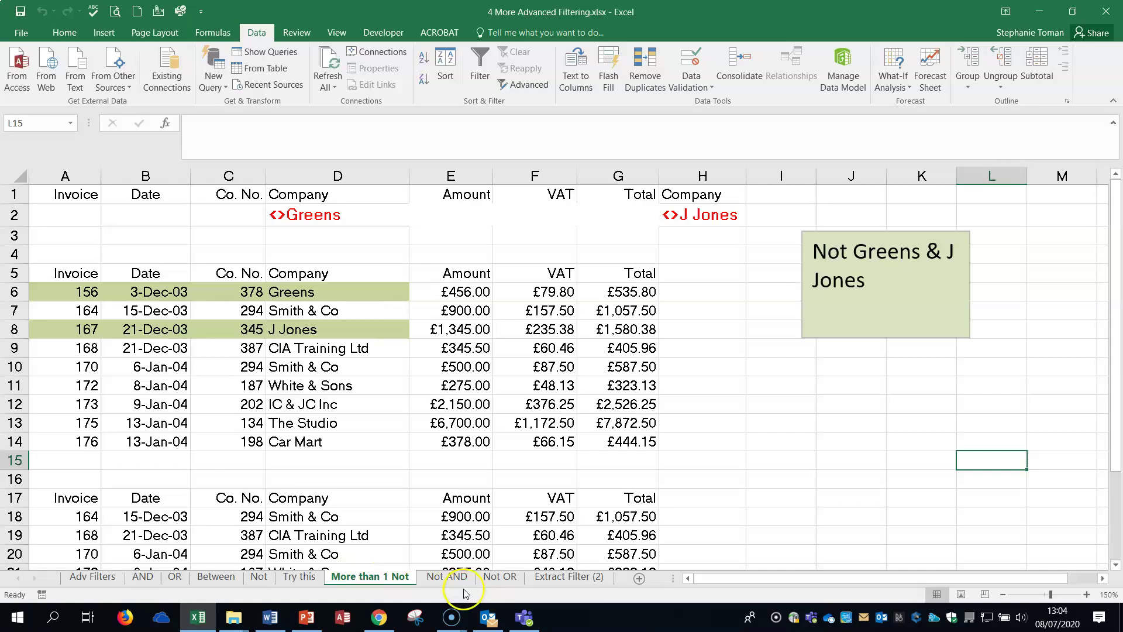
pyautogui.click(449, 577)
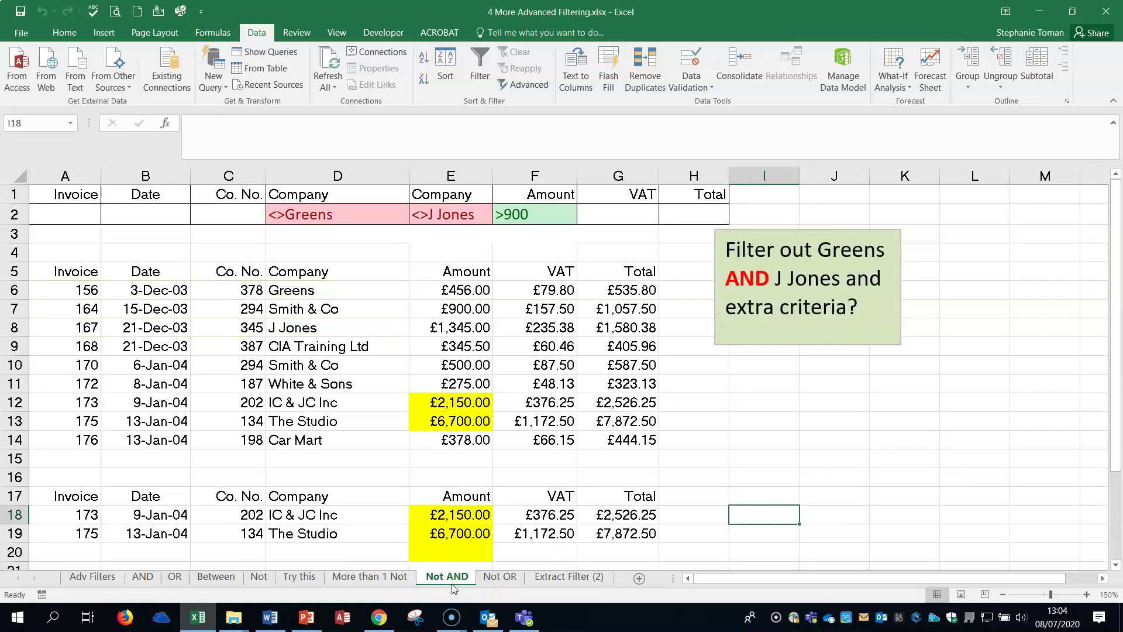
pyautogui.click(504, 579)
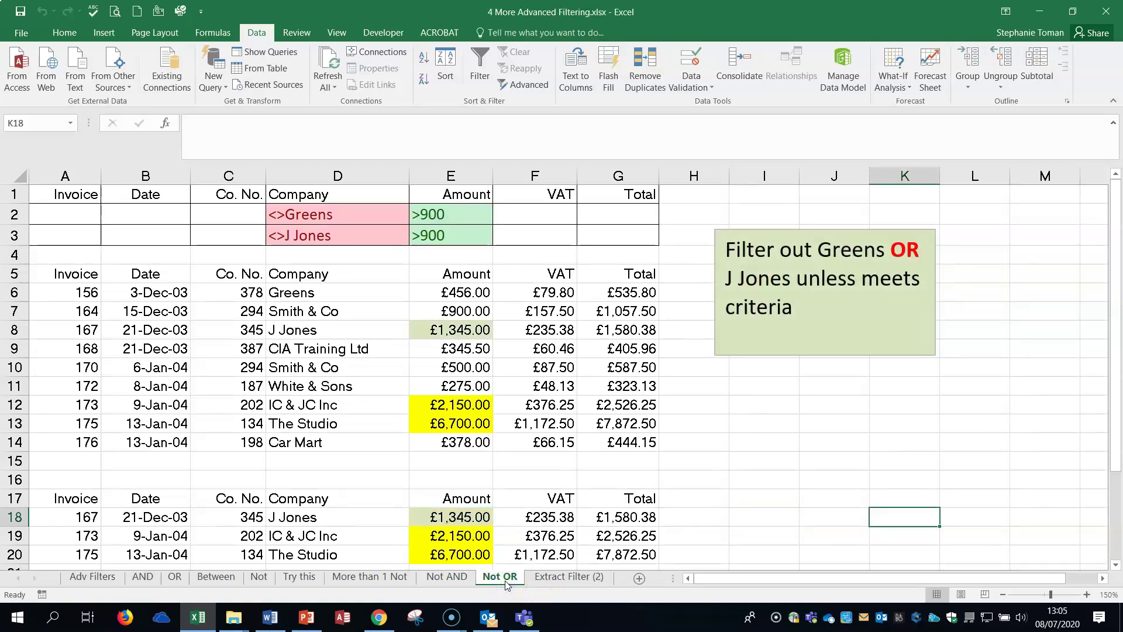
pyautogui.click(552, 581)
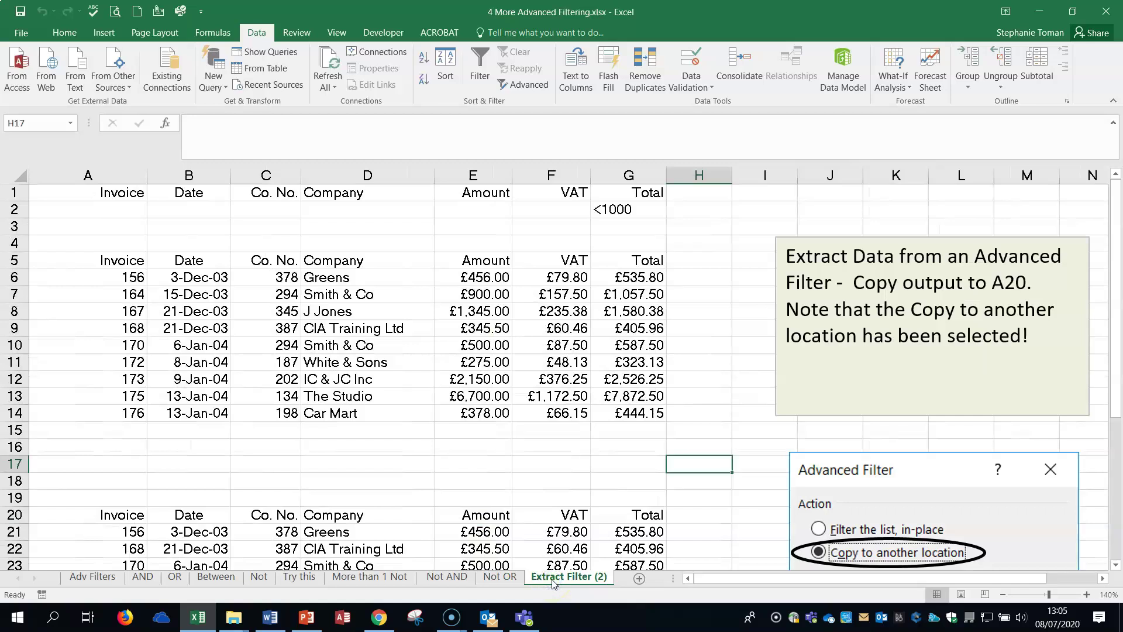
pyautogui.click(96, 579)
pyautogui.click(151, 579)
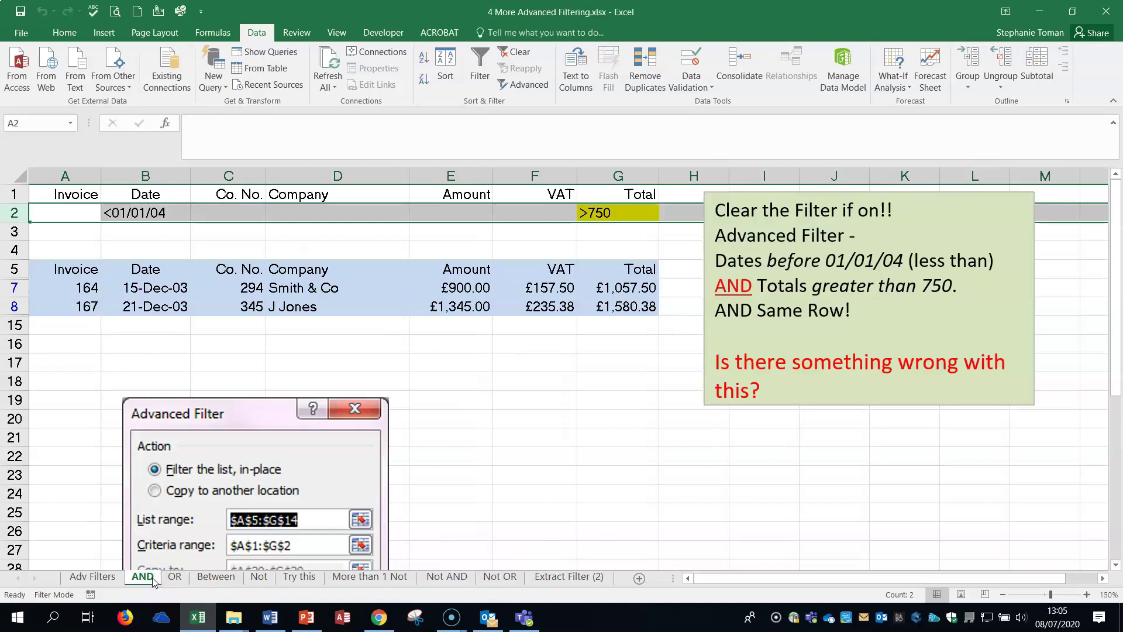